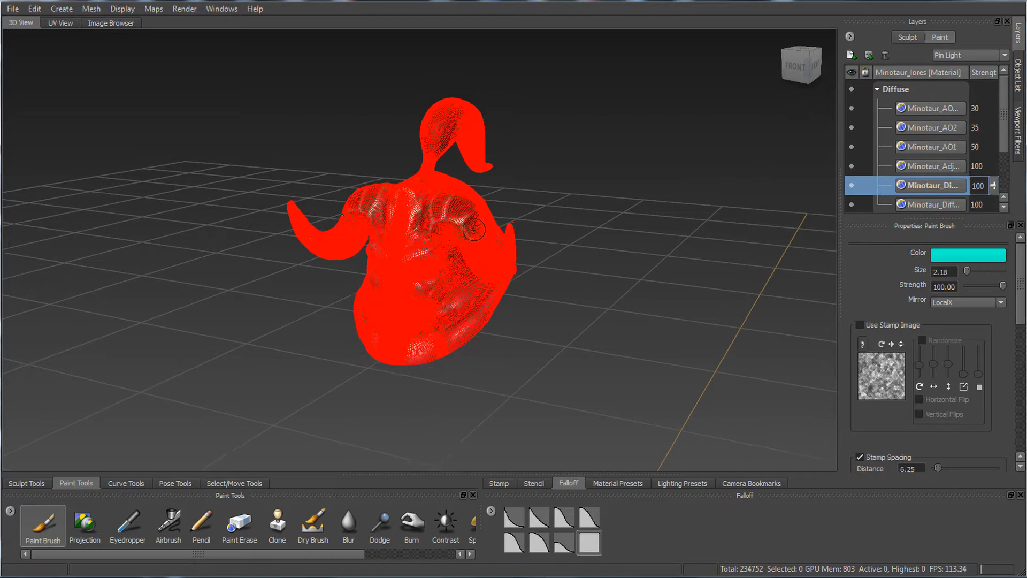
- Select the Minotaur head mesh as an object and rebuild its lower subdivision levels
right_click_drag(492, 226, 574, 223, "alt")
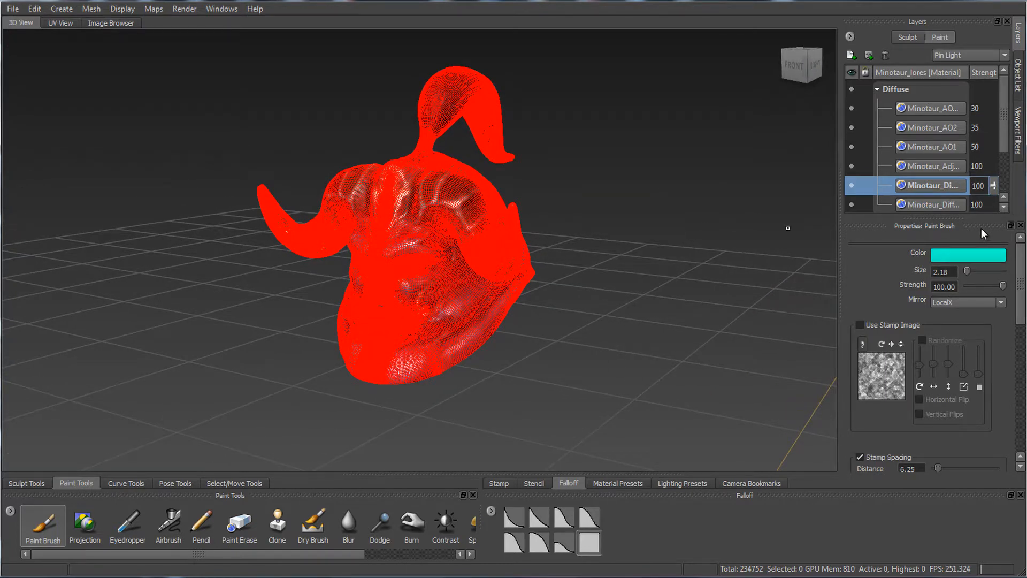
left_click_drag(537, 365, 607, 334, "alt")
left_click_drag(656, 374, 630, 384, "alt")
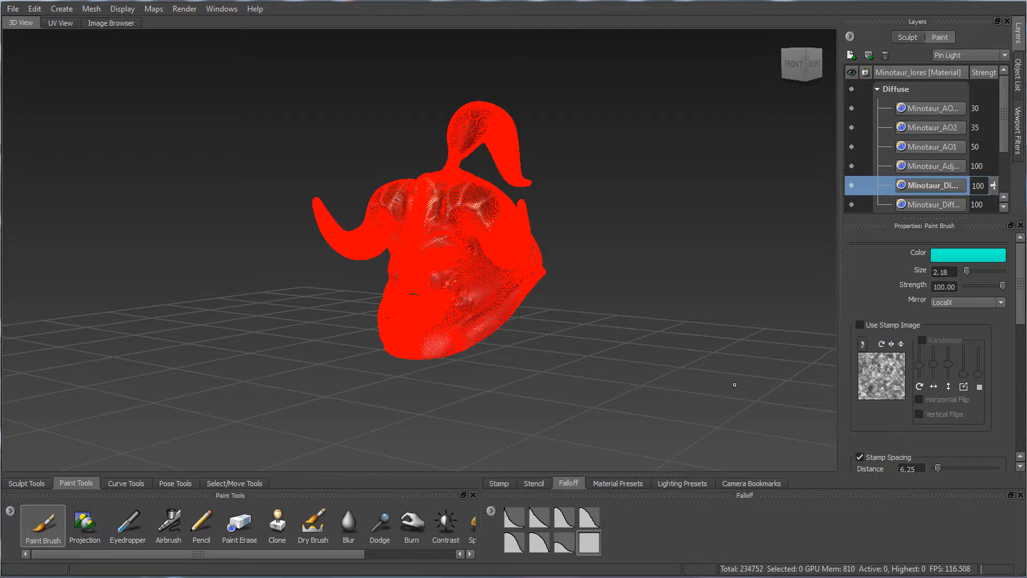
left_click_drag(682, 329, 688, 377, "alt")
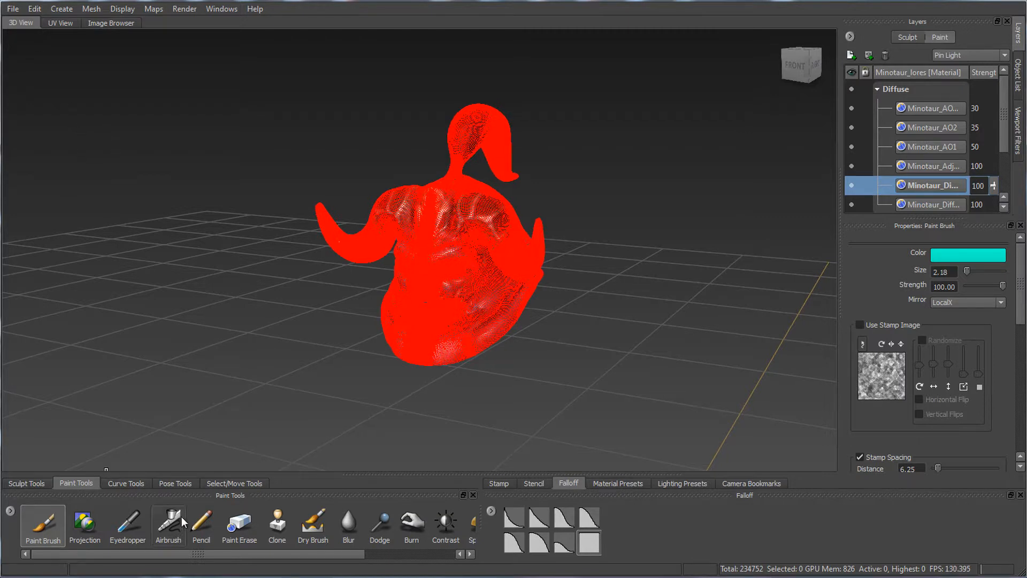
left_click(220, 482)
left_click(69, 524)
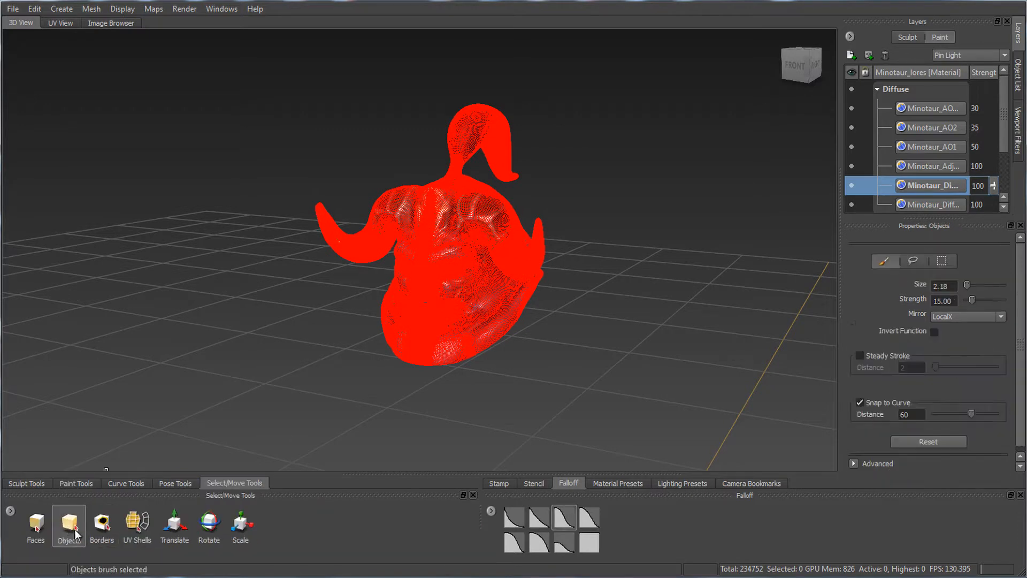
left_click(422, 316)
left_click_drag(516, 377, 619, 313, "alt")
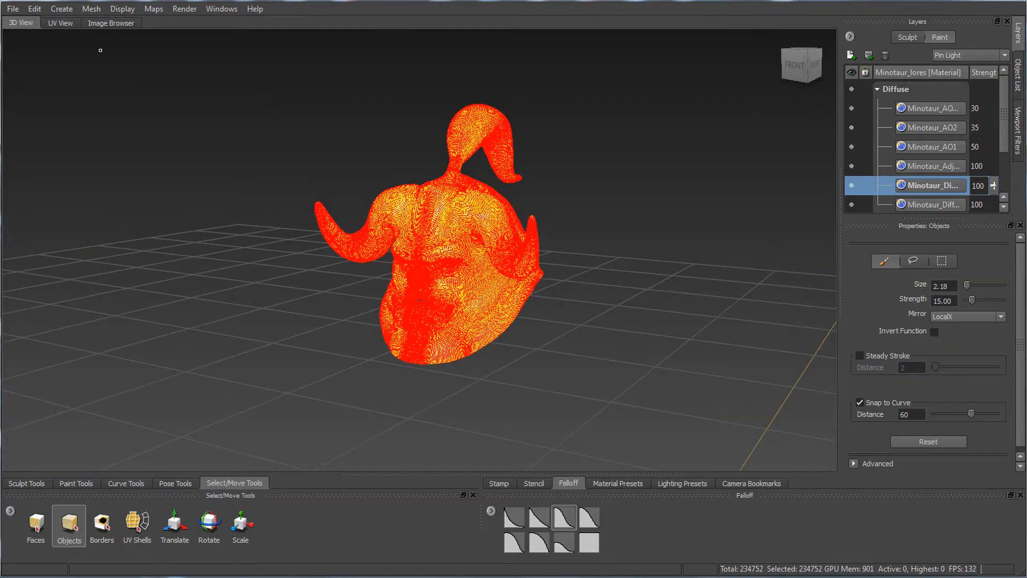
left_click(95, 8)
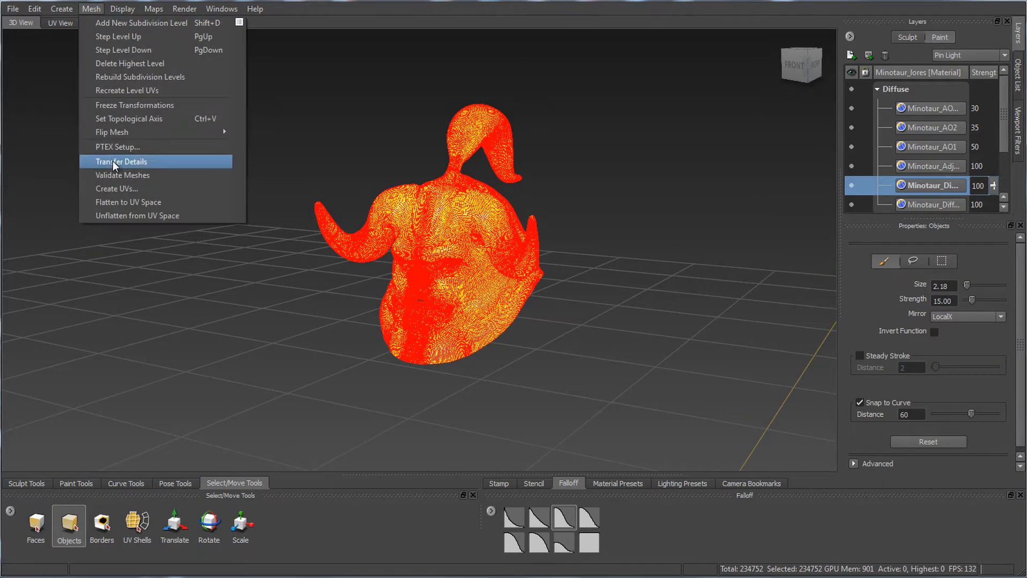
left_click(115, 80)
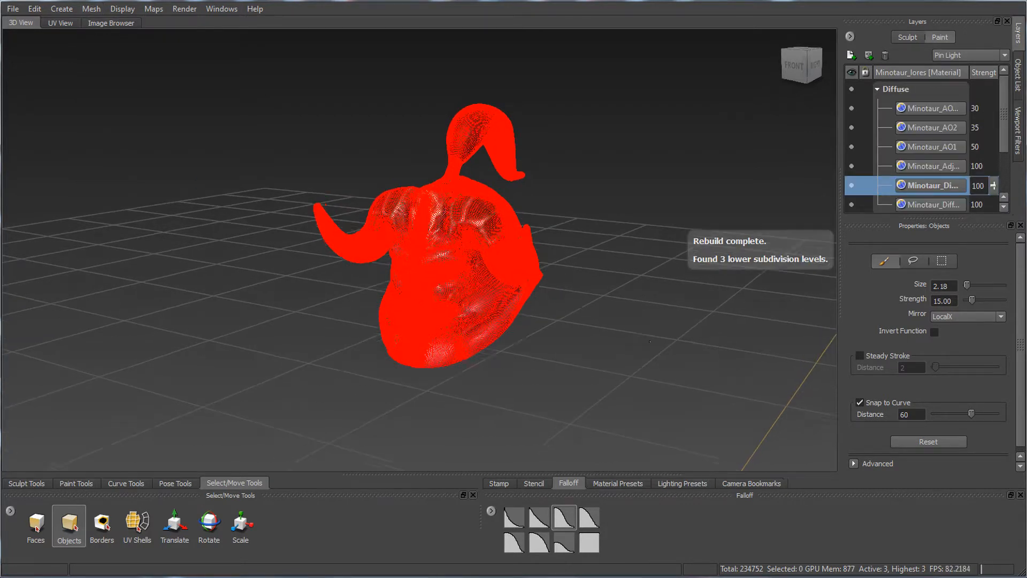
- Hide the wireframe and step the head mesh down to subdivision level 0
left_click_drag(599, 335, 668, 307, "alt")
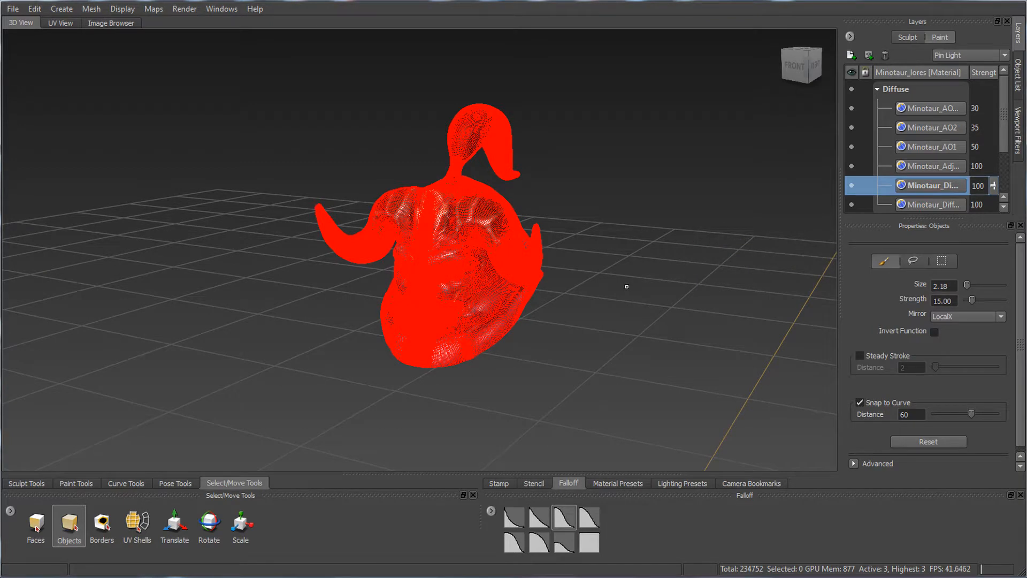
key("w")
key("Page_Down")
key("Page_Down")
key("Page_Down")
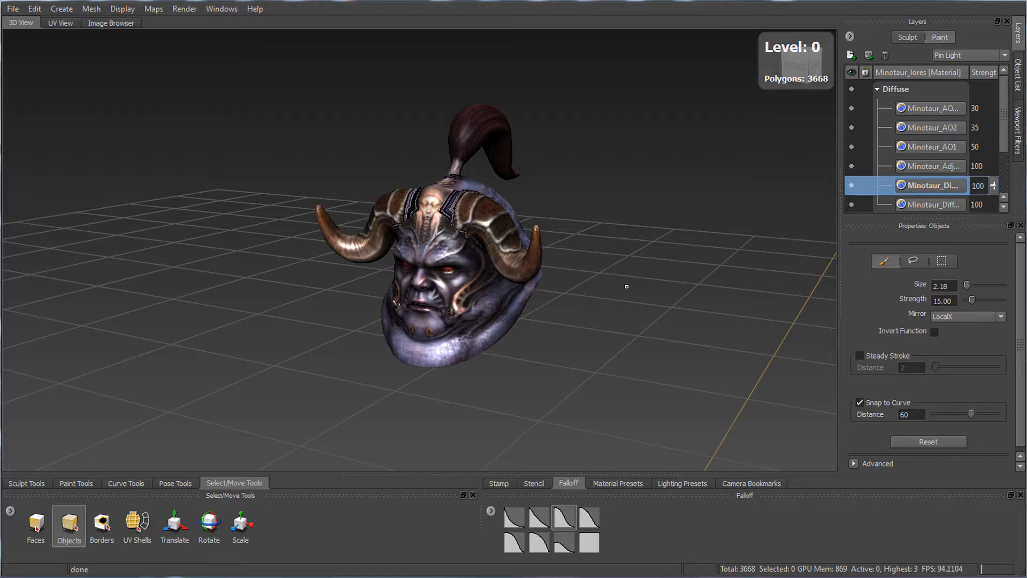
- Show the wireframe again and examine the level 0 head's topology from the front and at an angle
left_click_drag(550, 272, 412, 261, "alt")
key("w")
right_click_drag(412, 261, 465, 264, "alt")
left_click_drag(465, 263, 525, 285, "alt")
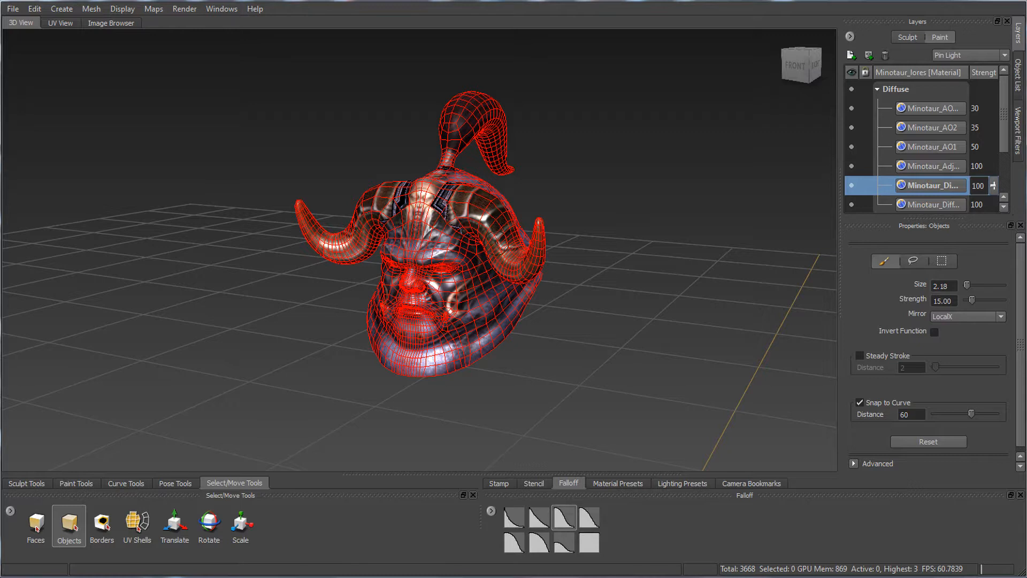
left_click_drag(549, 238, 610, 238, "alt")
right_click_drag(610, 238, 663, 277, "alt")
middle_click_drag(663, 277, 622, 271, "alt")
right_click_drag(622, 271, 608, 273, "alt")
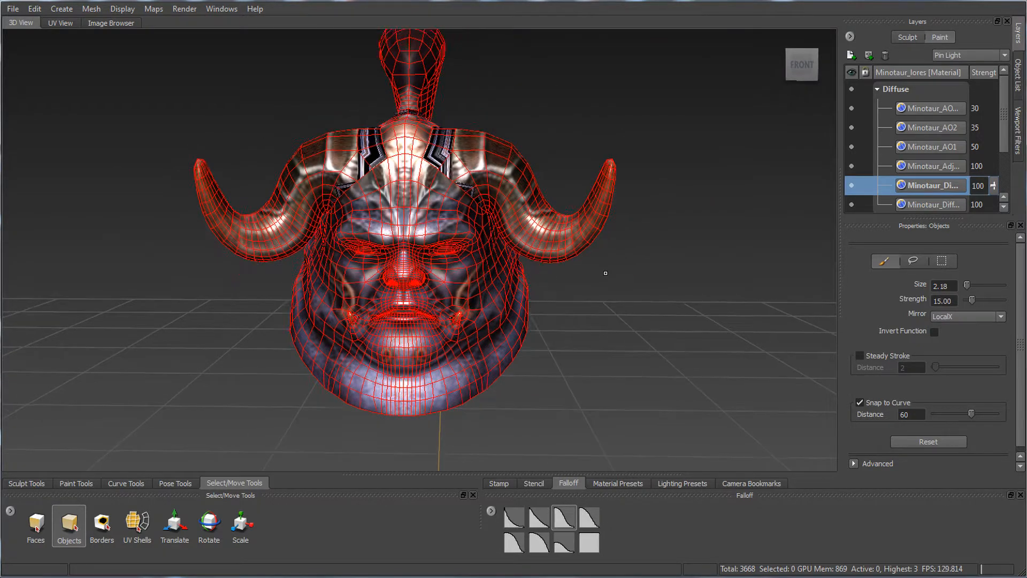
middle_click_drag(608, 273, 626, 290, "alt")
left_click_drag(628, 289, 595, 286, "alt")
- Select the head mesh and accept Maya send preferences that flatten paint layers in each channel and flatten sculpt layers before sending
left_click(489, 254)
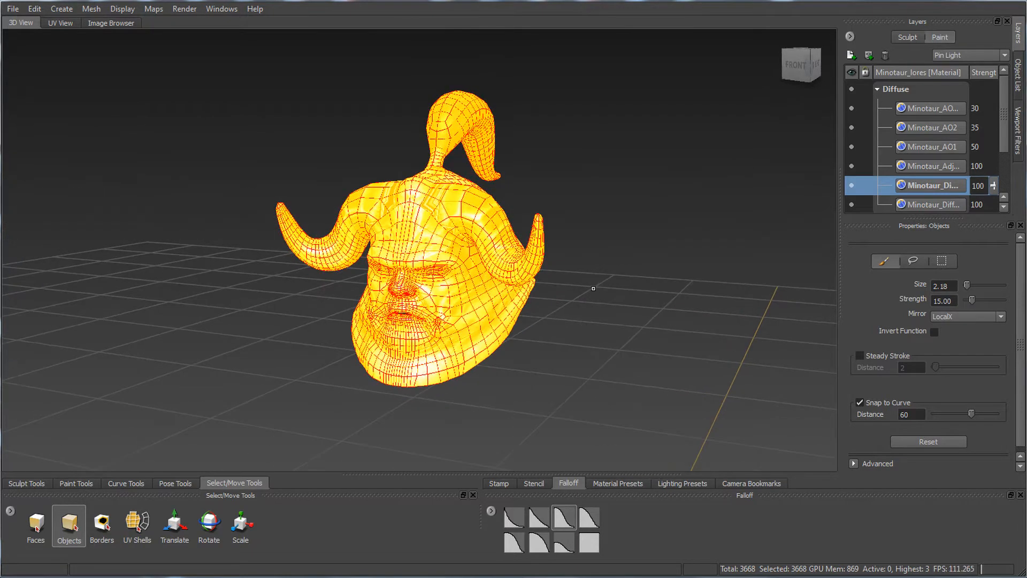
left_click(13, 8)
mouse_move(47, 77)
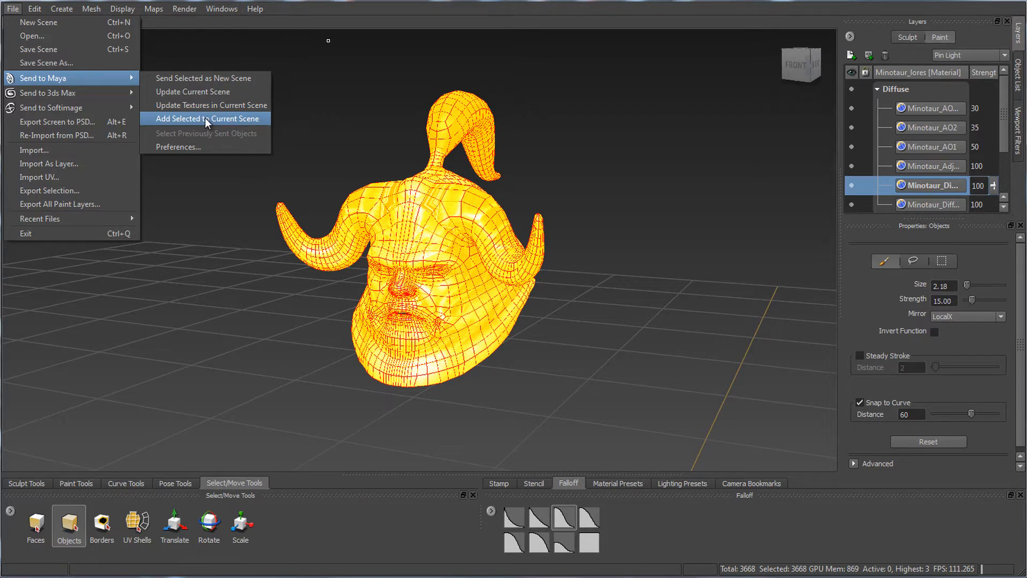
left_click(194, 147)
left_click_drag(522, 214, 707, 122)
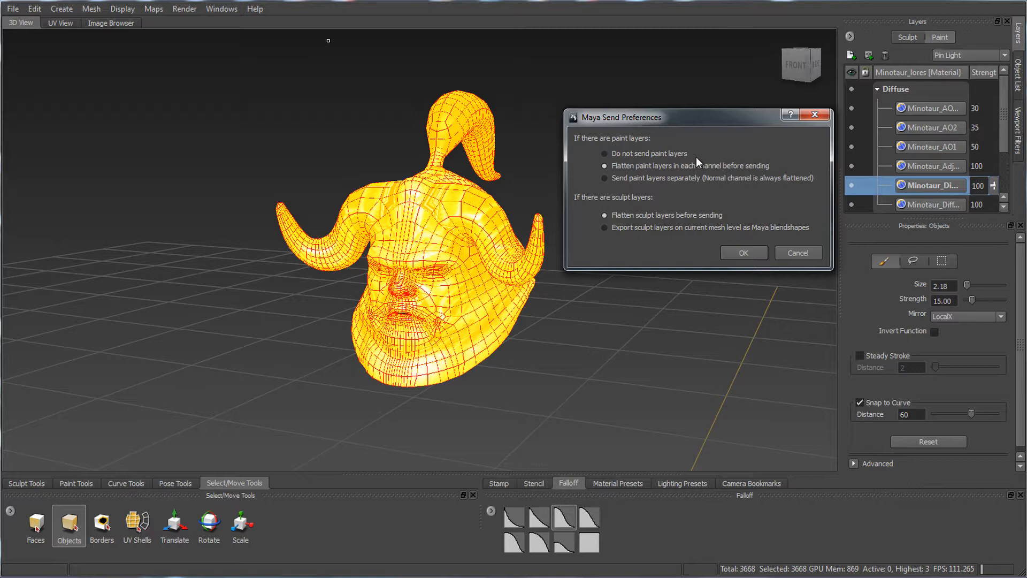
left_click_drag(705, 115, 705, 121)
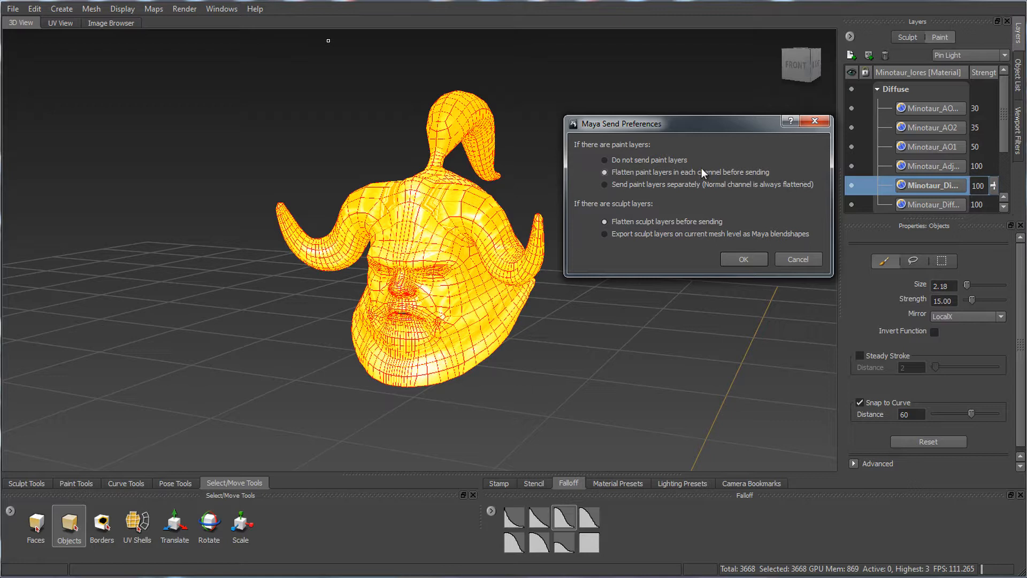
left_click_drag(748, 124, 734, 45)
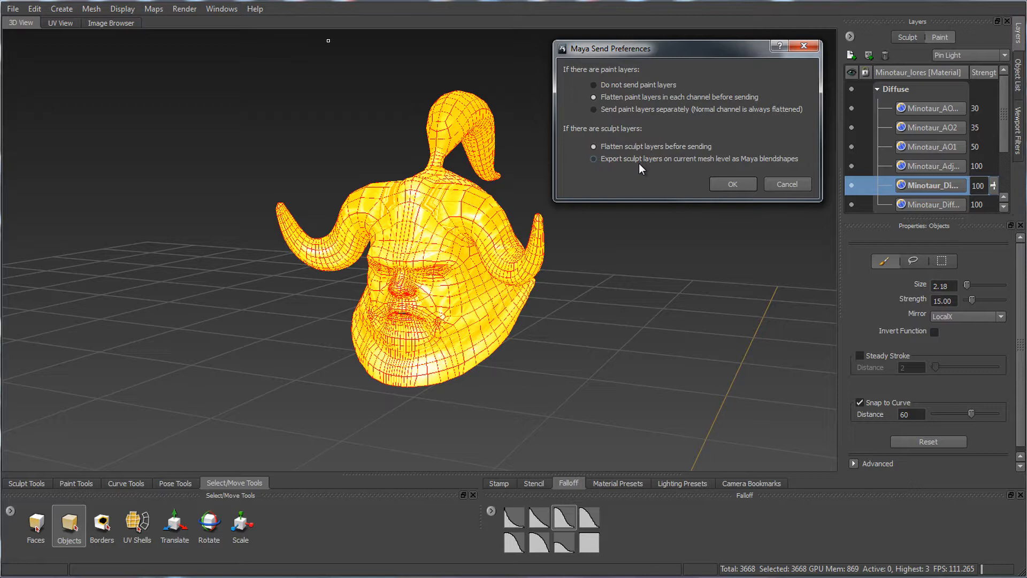
left_click(724, 185)
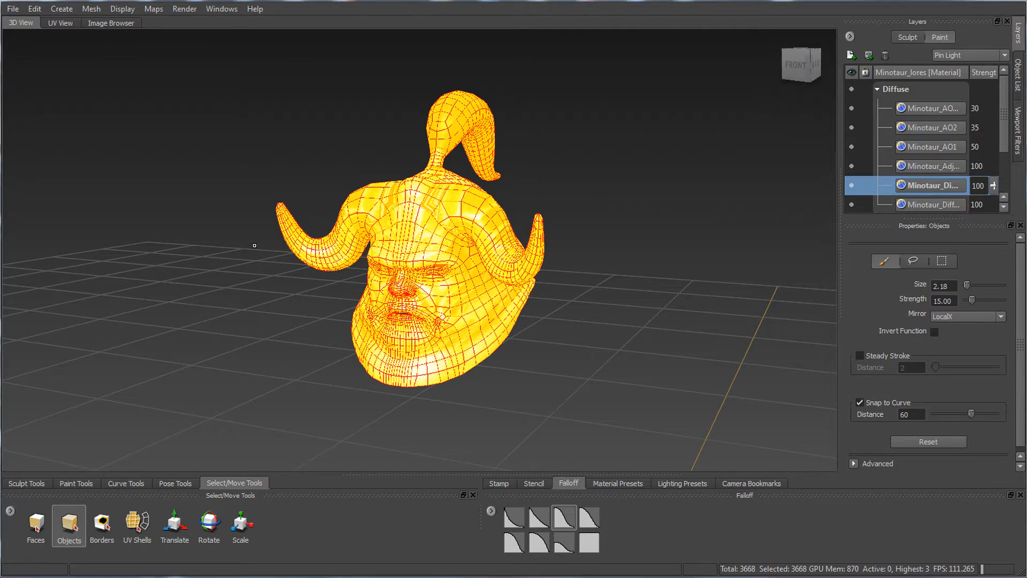
- Send the selected head to Maya as a new scene, without saving the untitled Maya scene
left_click(11, 9)
mouse_move(52, 81)
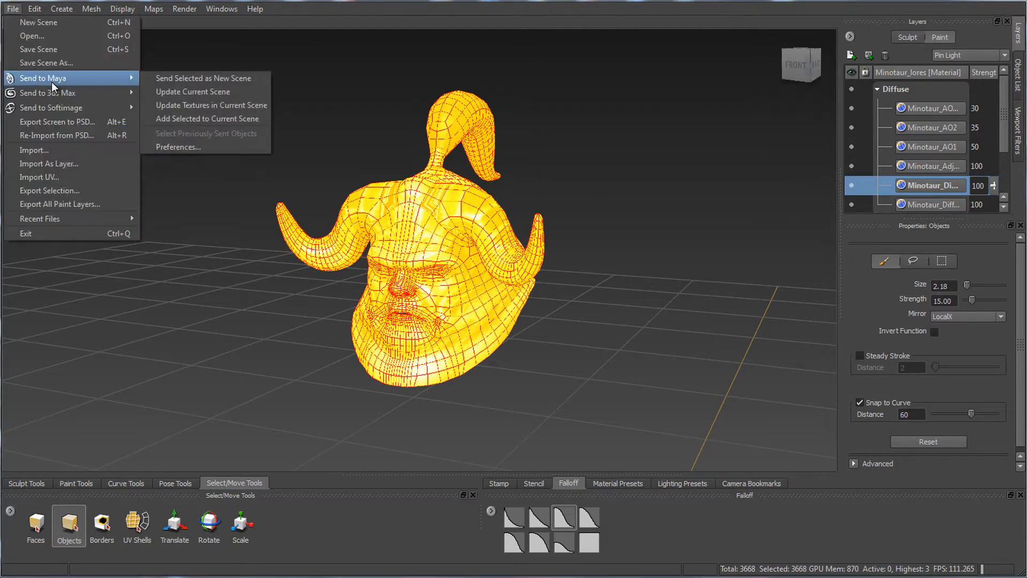
left_click(205, 79)
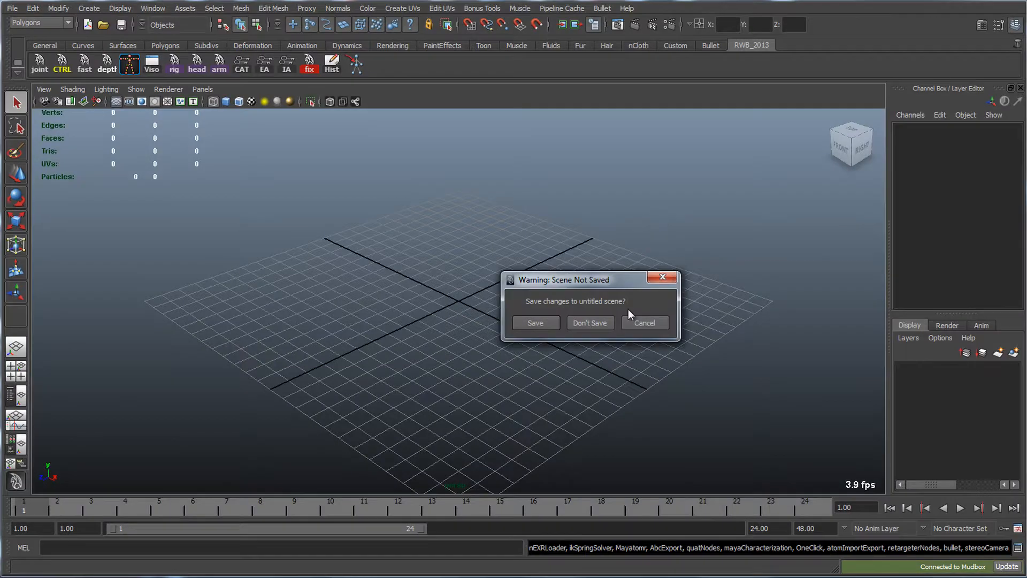
left_click(592, 321)
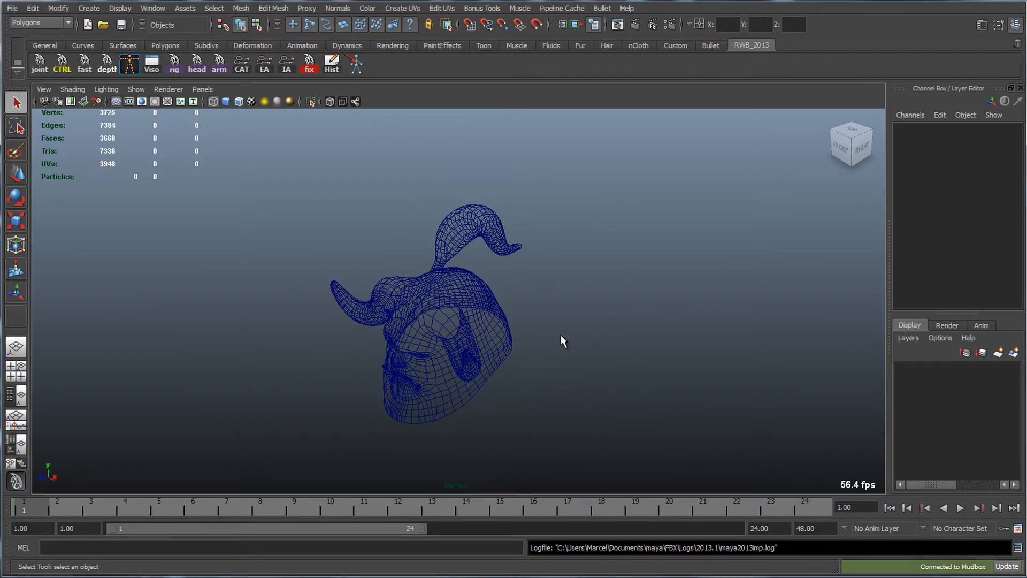
- Display the head in Maya shaded and textured with wireframe on shaded, and examine it from the front and at an angle
key("5")
left_click_drag(561, 335, 560, 313, "alt")
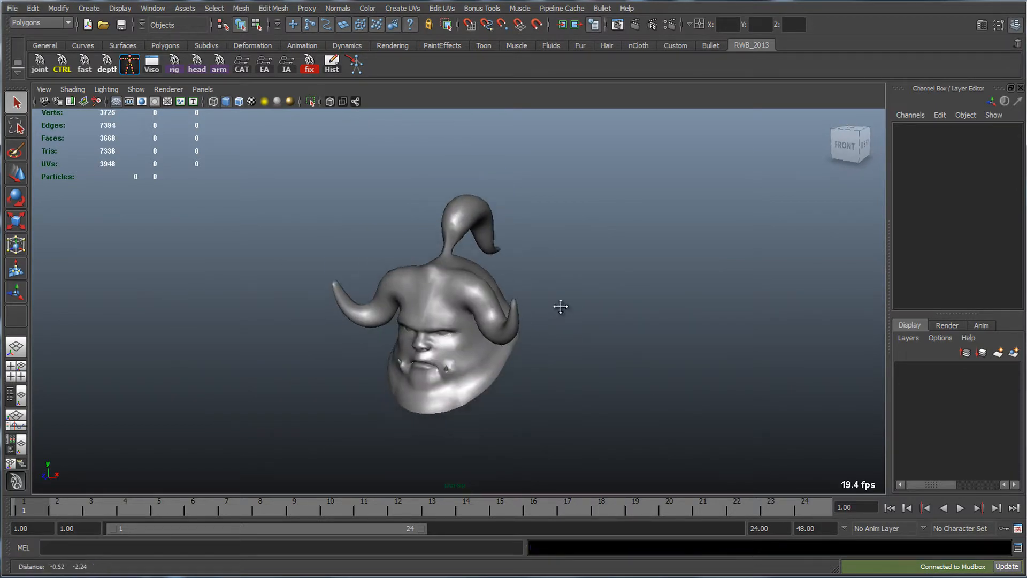
left_click(238, 101)
left_click_drag(553, 260, 603, 279, "alt")
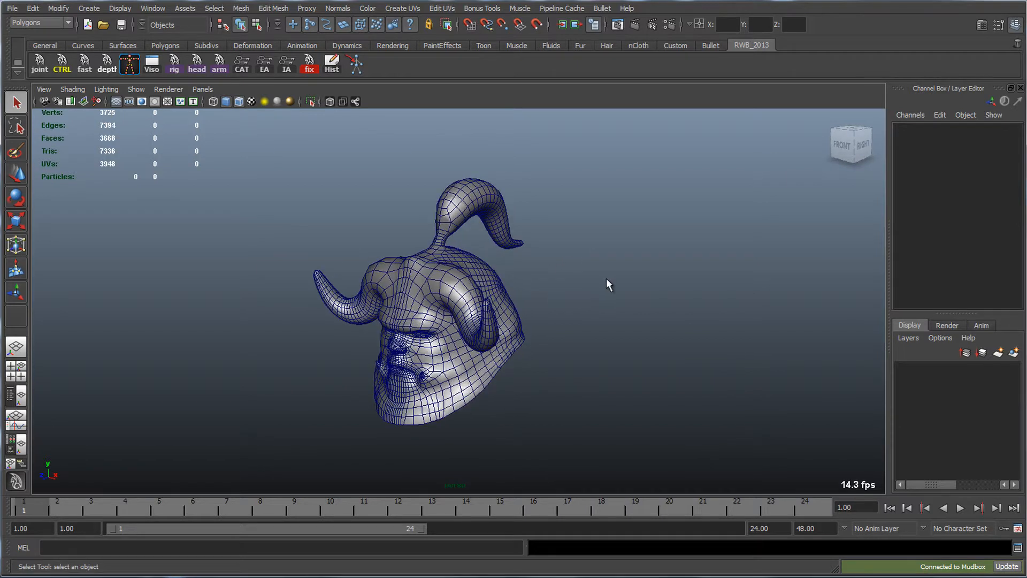
key("6")
mouse_move(591, 261)
left_mouse_down("alt")
mouse_move(594, 291)
mouse_move(580, 275)
left_mouse_up("alt")
right_click_drag(509, 275, 587, 283, "alt")
left_click_drag(546, 285, 518, 257, "alt")
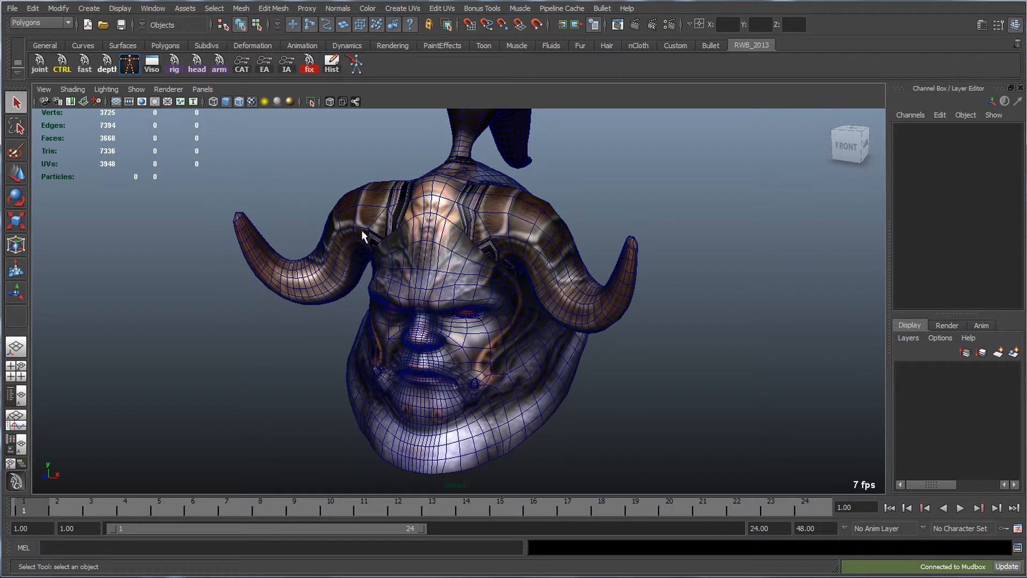
scroll(608, 252, "down", 2)
left_click_drag(647, 268, 562, 297, "alt")
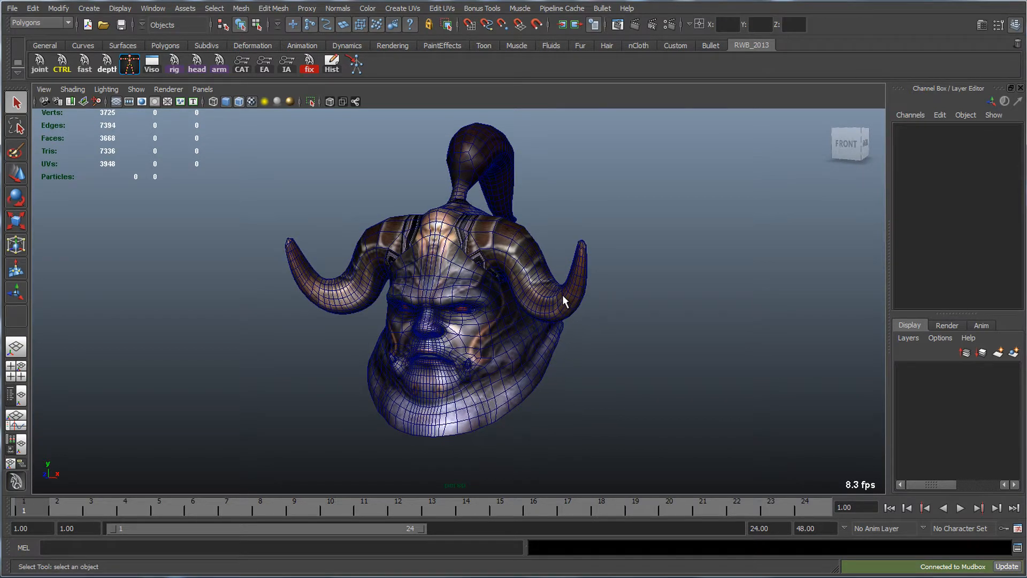
left_click_drag(563, 296, 513, 337, "alt")
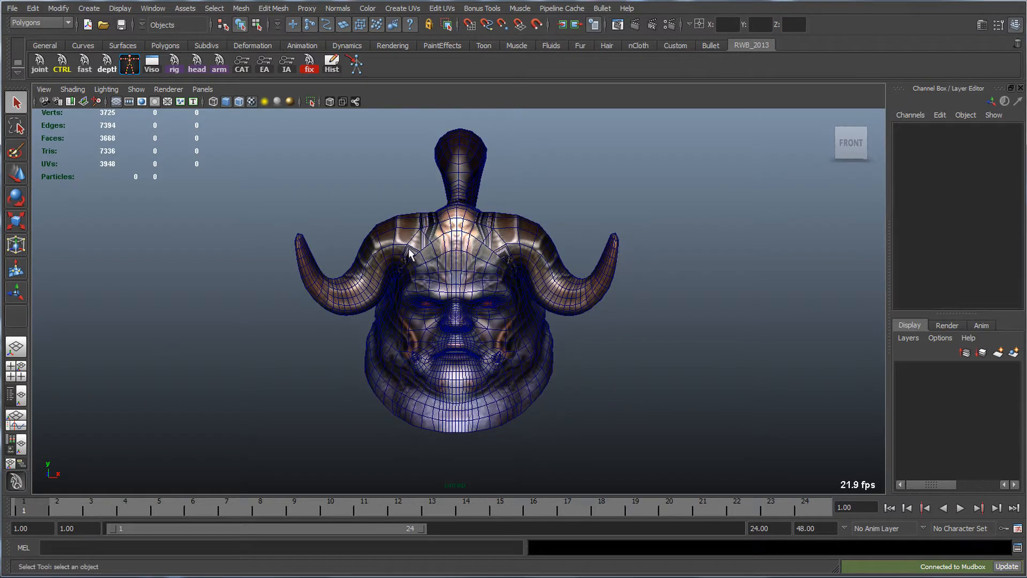
- Set up a split layout with a widened UV Texture Editor beside the perspective view, and select the Minotaur_lores head
left_click(16, 396)
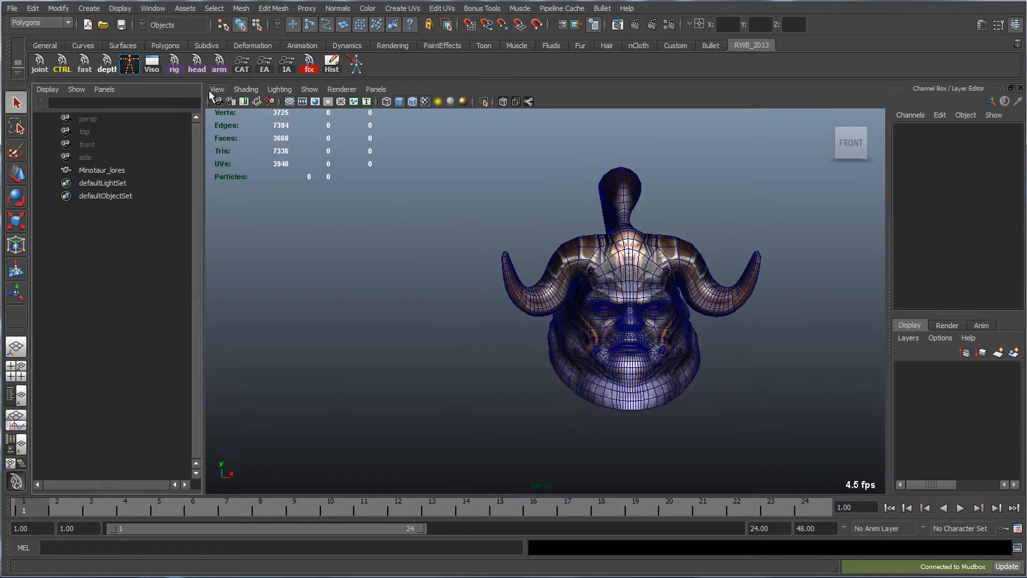
left_click(106, 90)
mouse_move(111, 104)
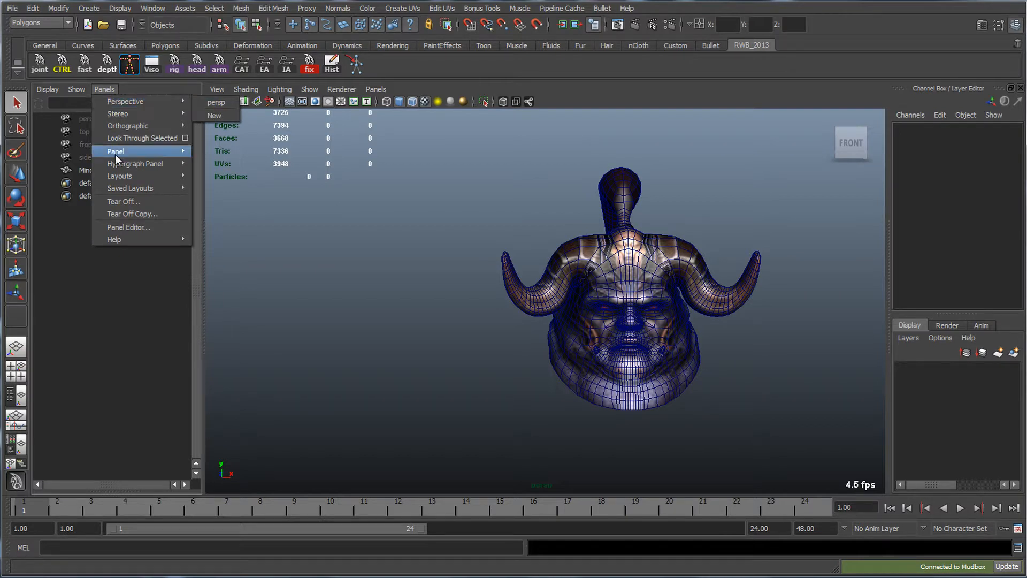
mouse_move(122, 191)
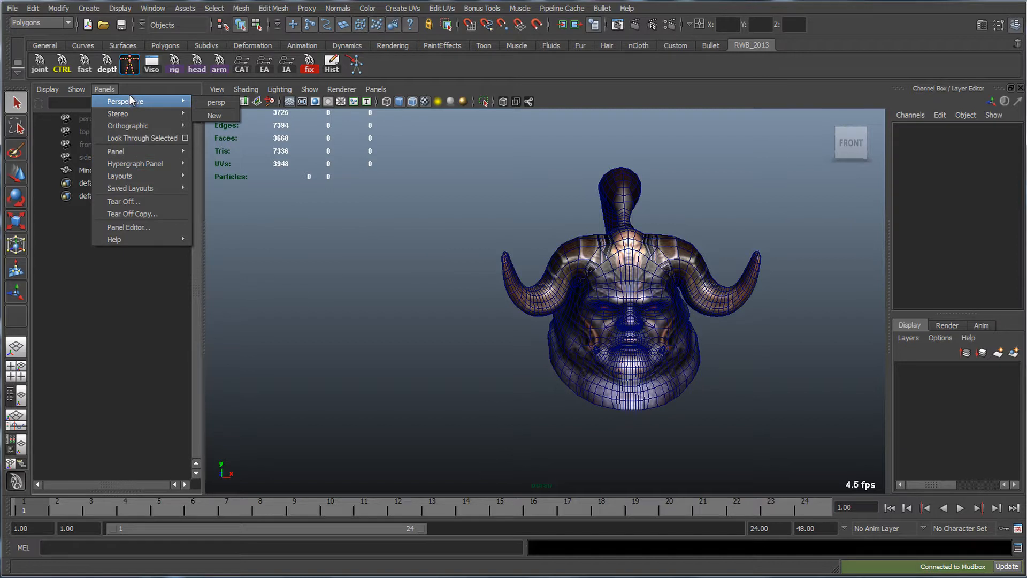
mouse_move(124, 148)
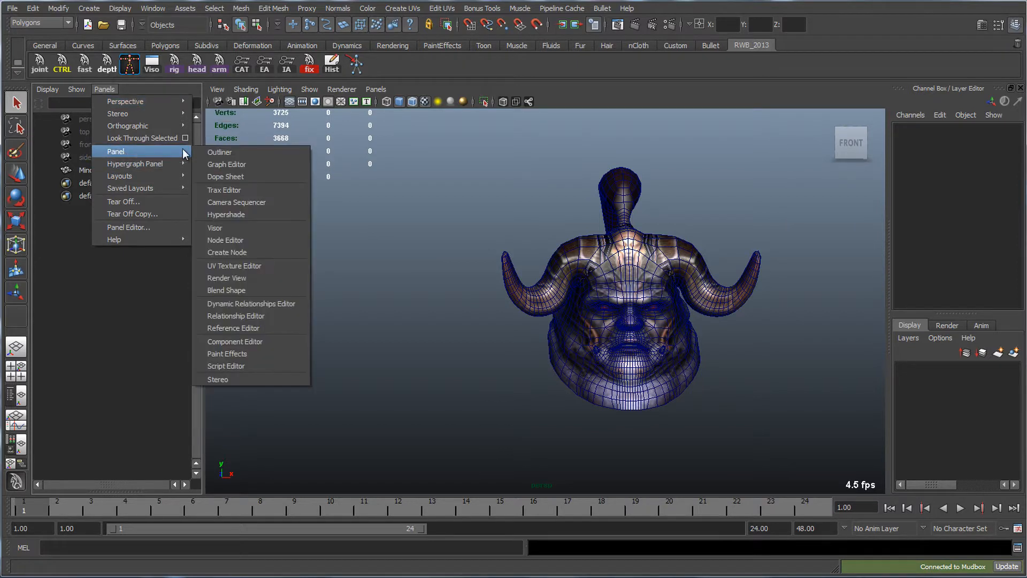
left_click(226, 264)
left_click_drag(204, 251, 541, 254)
left_click(773, 348)
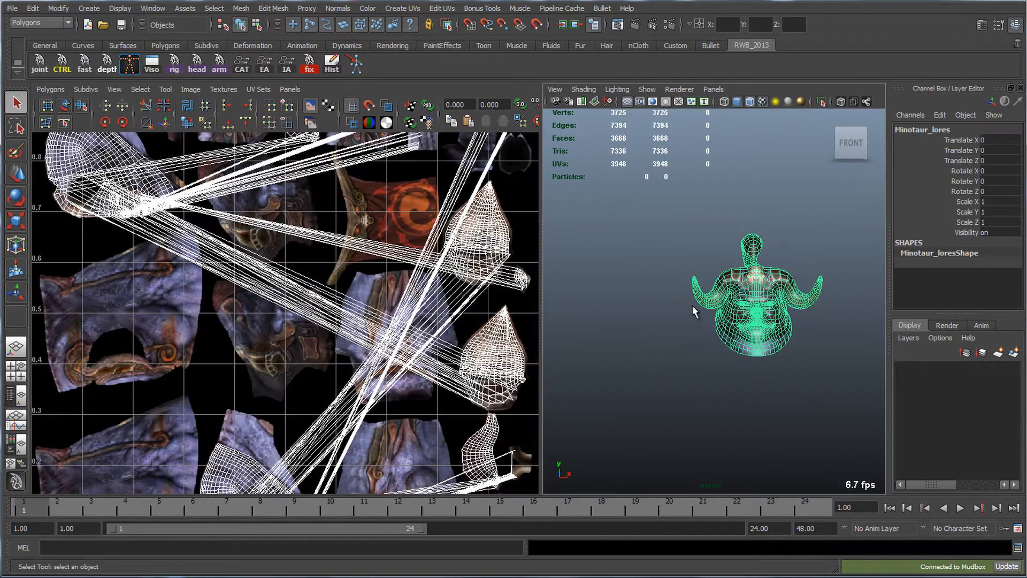
- Frame the head and examine its full UV layout over the texture alongside the 3D model
key("f")
right_click_drag(626, 313, 654, 314, "alt")
middle_click_drag(654, 315, 654, 300, "alt")
right_click_drag(414, 266, 343, 265, "alt")
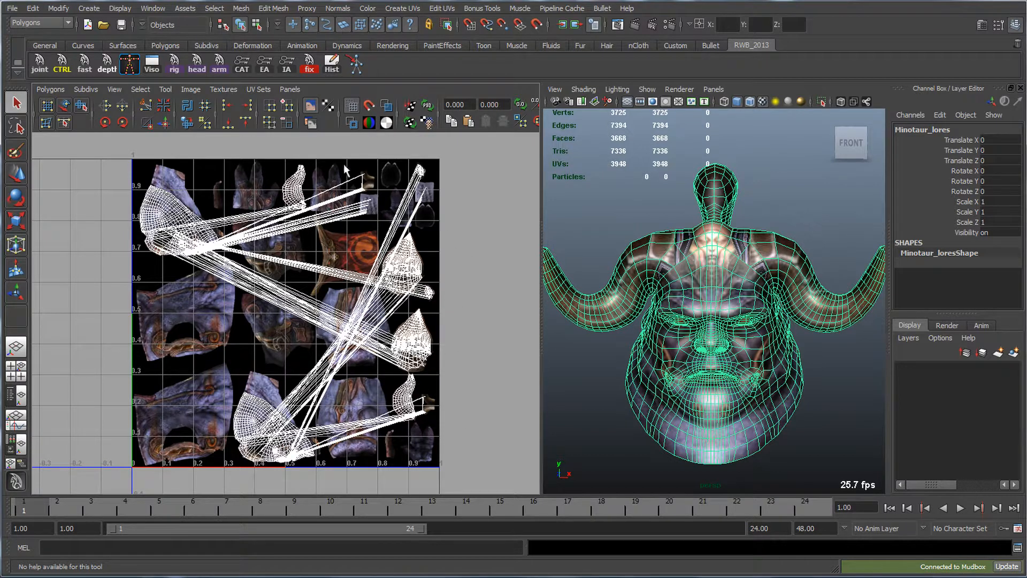
middle_click_drag(382, 348, 353, 339, "alt")
left_click_drag(774, 328, 753, 347, "alt")
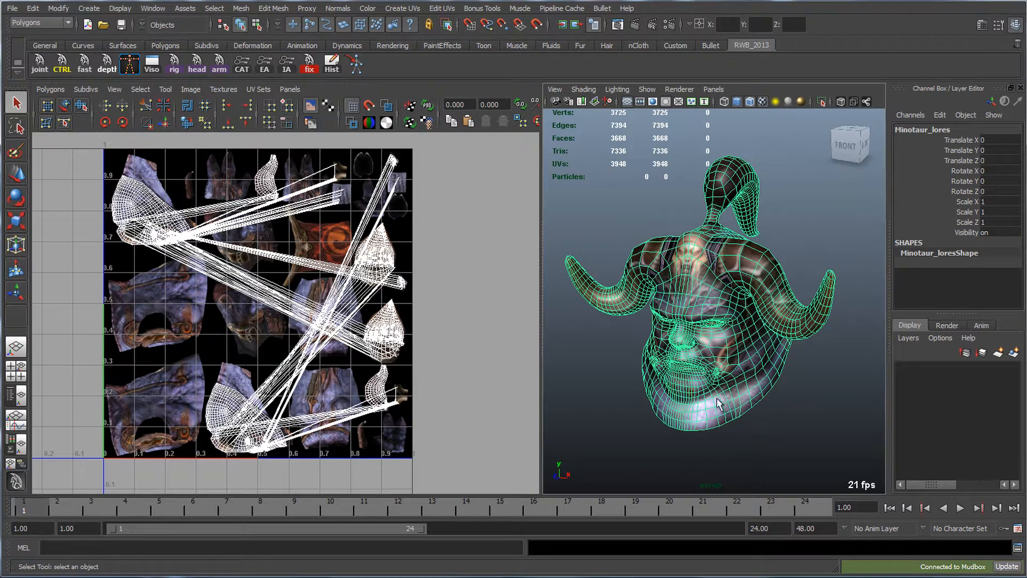
left_click_drag(713, 366, 735, 360, "alt")
right_click_drag(770, 331, 748, 364, "alt")
left_click_drag(748, 364, 770, 367, "alt")
right_click_drag(770, 367, 798, 375, "alt")
left_click_drag(798, 375, 803, 376, "alt")
left_click_drag(764, 303, 772, 354, "alt")
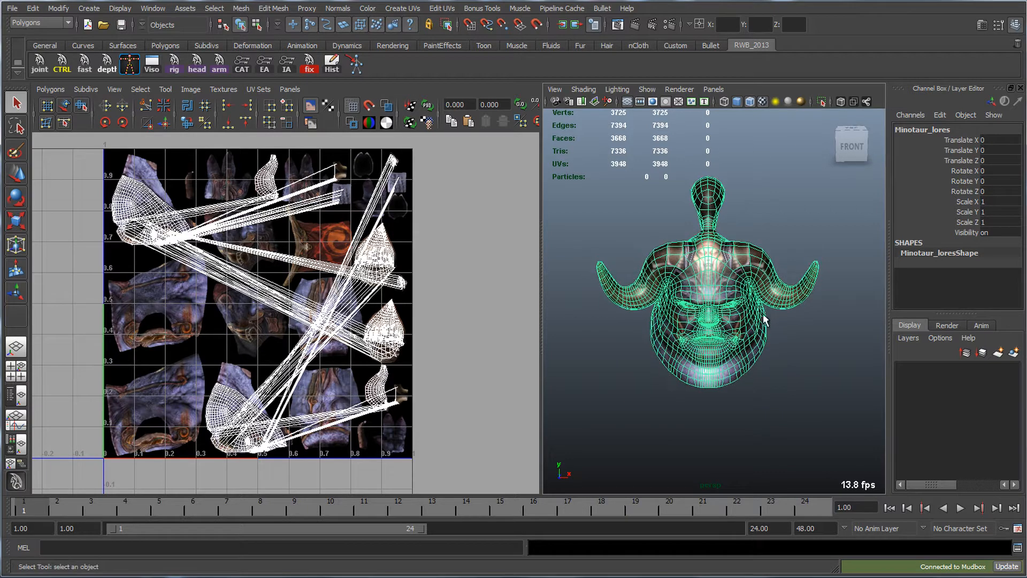
- Import the Minotaur_Head.mb file from the Siggraph2012_Mudbox_demos folder into the scene
left_click(12, 8)
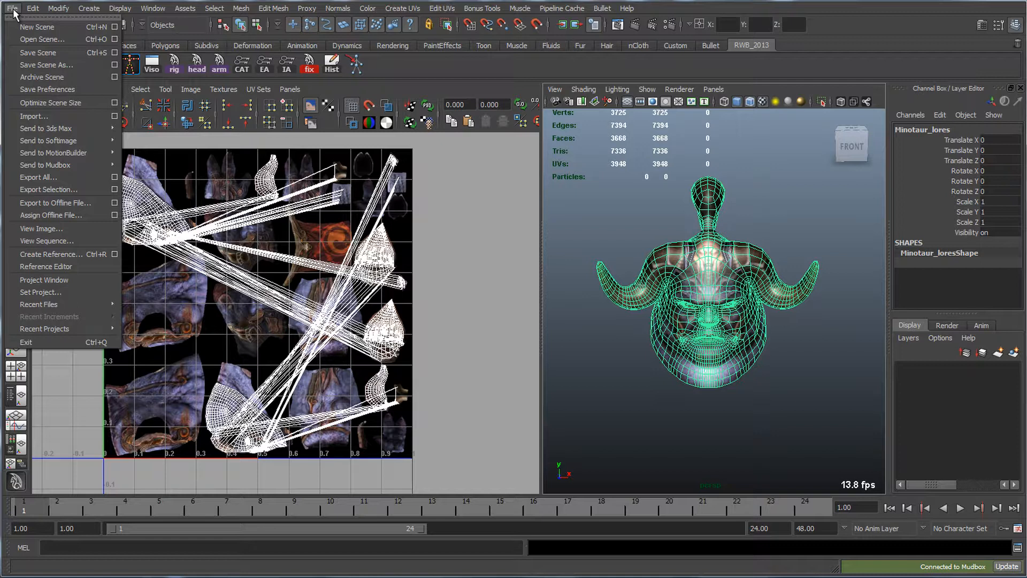
left_click(34, 116)
left_click(533, 179)
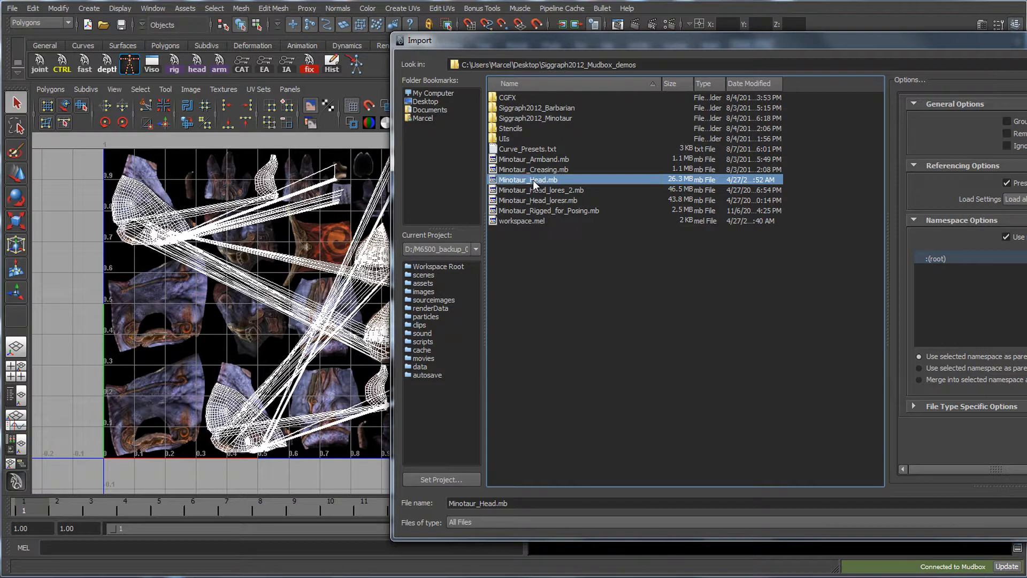
double_click(533, 180)
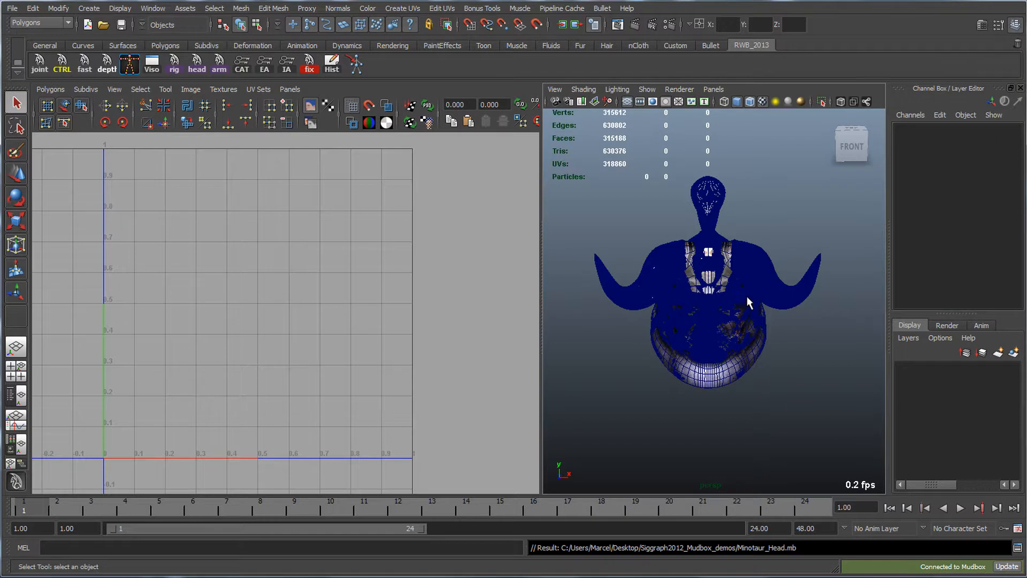
- Move the imported high-resolution head about 52.8 units along X, beside the low-resolution head, and compare both surfaces with and without wireframe
key("space")
left_click_drag(653, 272, 398, 220, "alt")
left_click(485, 232)
key("w")
left_click_drag(361, 256, 635, 316, "alt")
left_click(717, 130)
right_click_drag(730, 293, 709, 284, "alt")
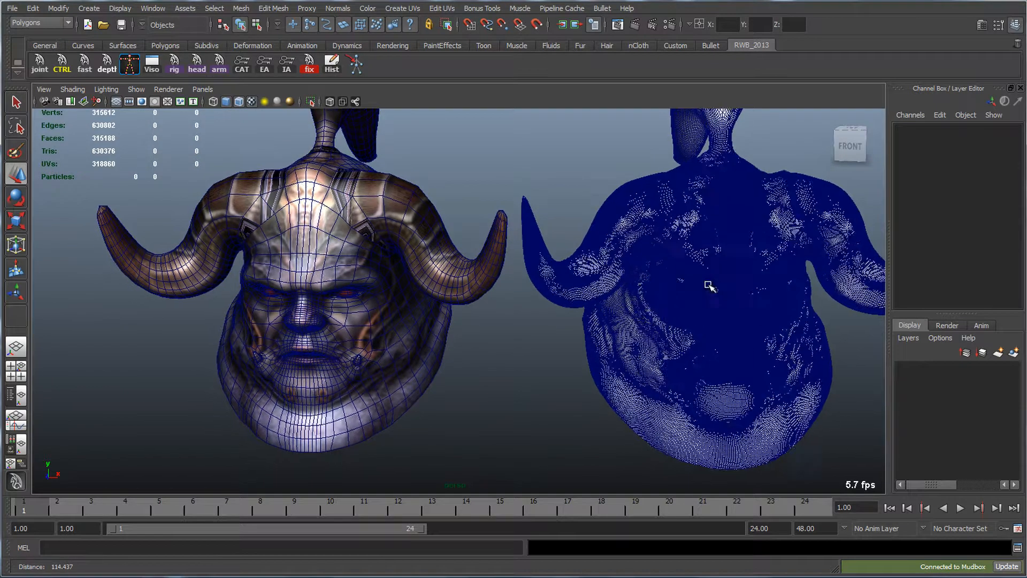
middle_click_drag(709, 285, 700, 285, "alt")
left_click(239, 102)
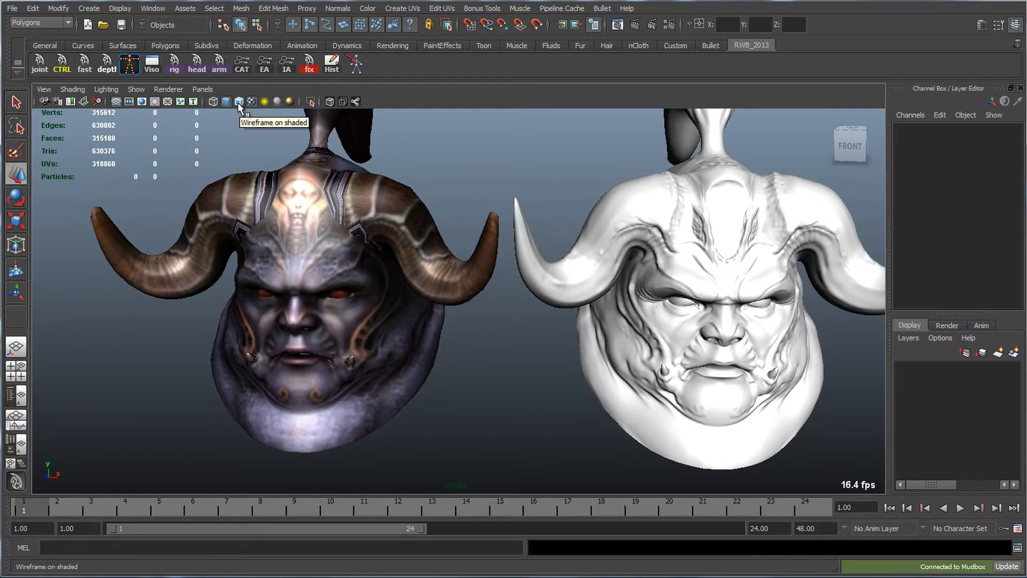
left_click(238, 102)
- Open Hypershade, assign the painted Material shader to the imported head, and display both heads textured without wireframe
left_click(153, 8)
mouse_move(158, 42)
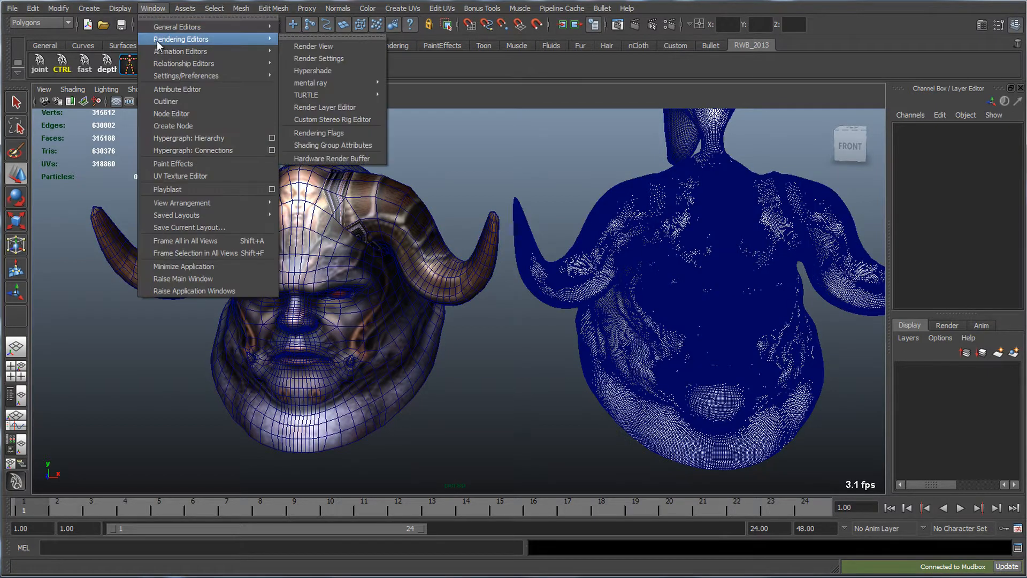
left_click(312, 70)
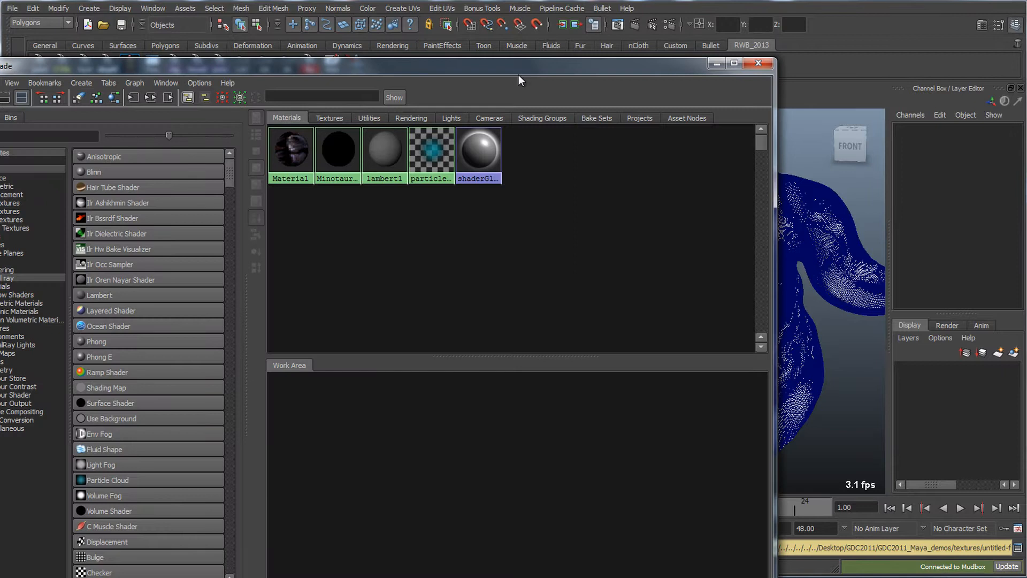
left_click_drag(518, 75, 541, 333)
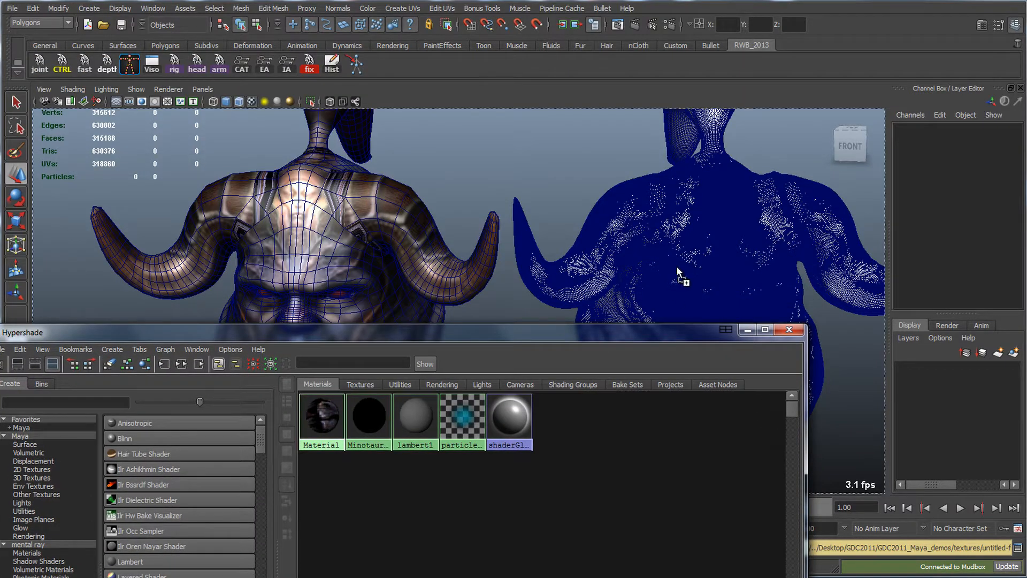
left_click(252, 101)
left_click_drag(578, 208, 682, 222, "alt")
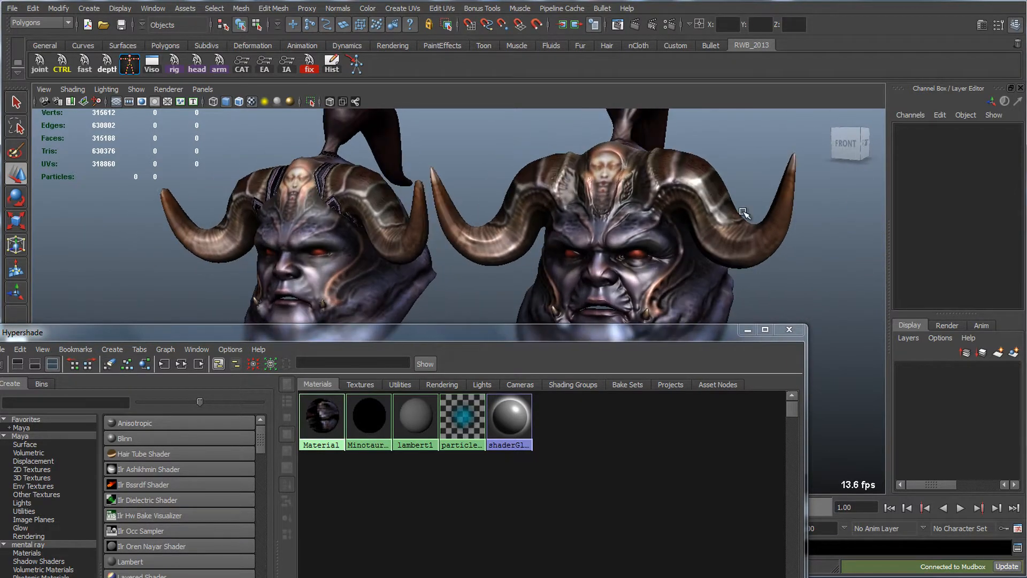
left_click_drag(608, 194, 649, 244, "alt")
- Select the imported head, close Hypershade, and examine the head's UV layout over the texture in the UV Texture Editor
left_click(614, 242)
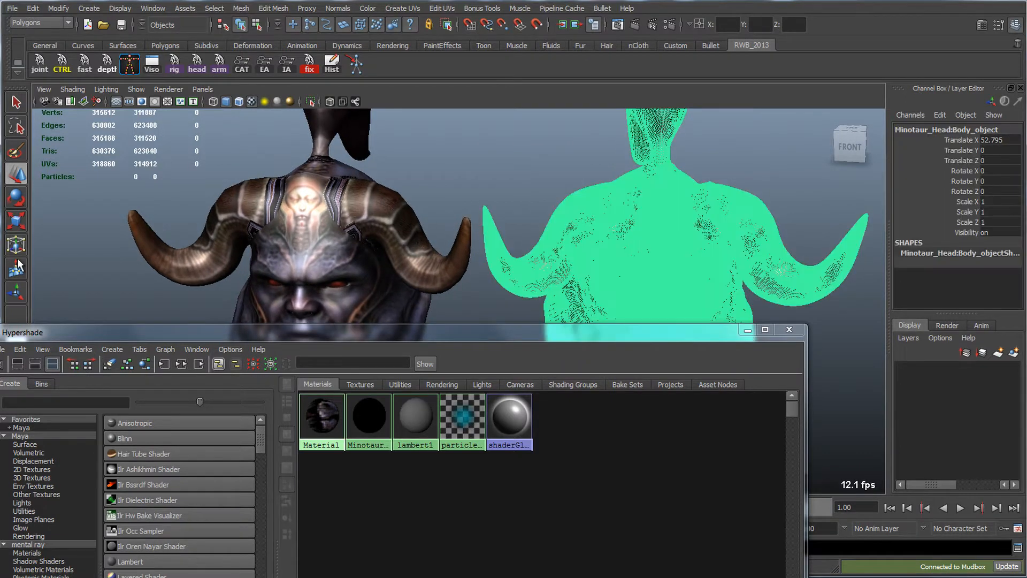
key("space")
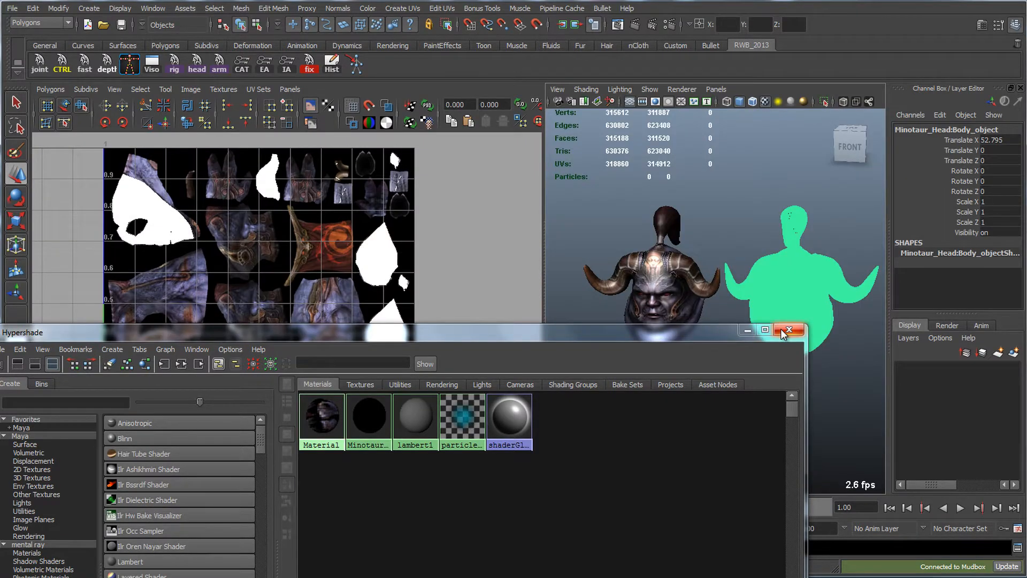
left_click(787, 330)
middle_click_drag(284, 289, 292, 292, "alt")
right_click_drag(292, 292, 309, 297, "alt")
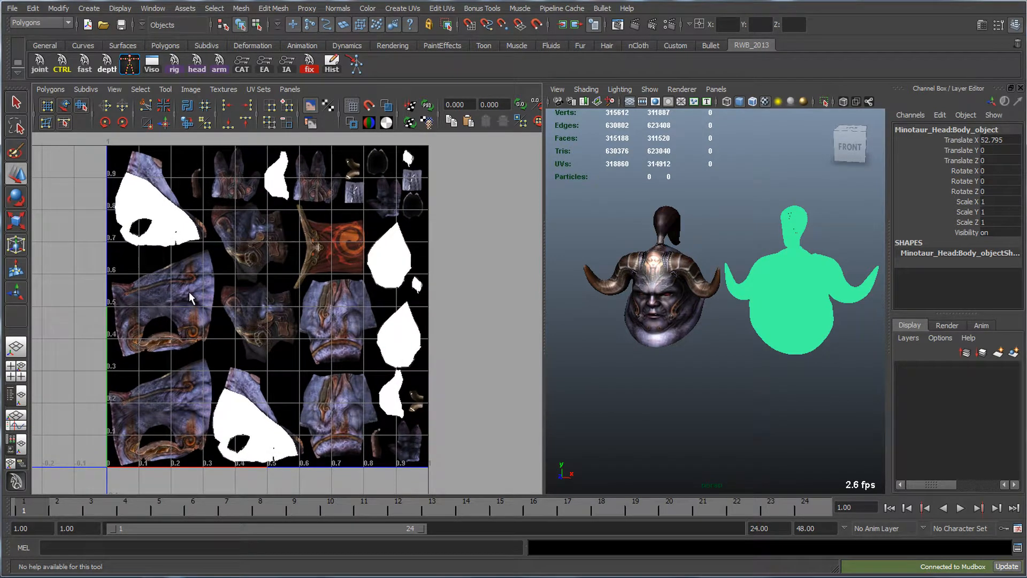
- Set the imported head's Translate X to 0 so it overlaps the low-resolution head, and frame it in the full perspective view
left_click(740, 383)
left_click(795, 321)
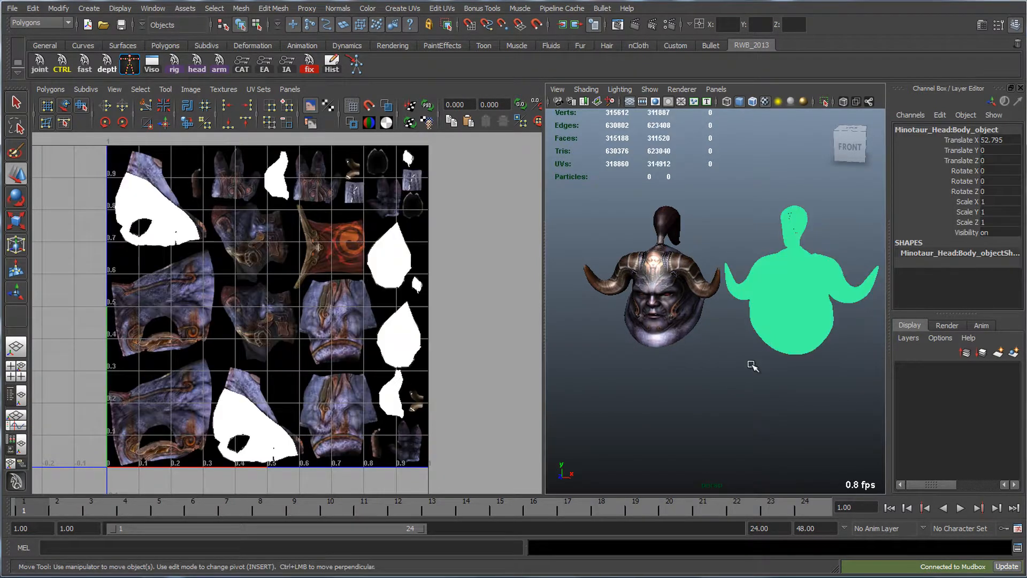
left_click(988, 141)
type("0")
key("Return")
key("space")
key("f")
middle_click_drag(683, 287, 623, 272, "alt")
left_click_drag(622, 272, 523, 386, "alt")
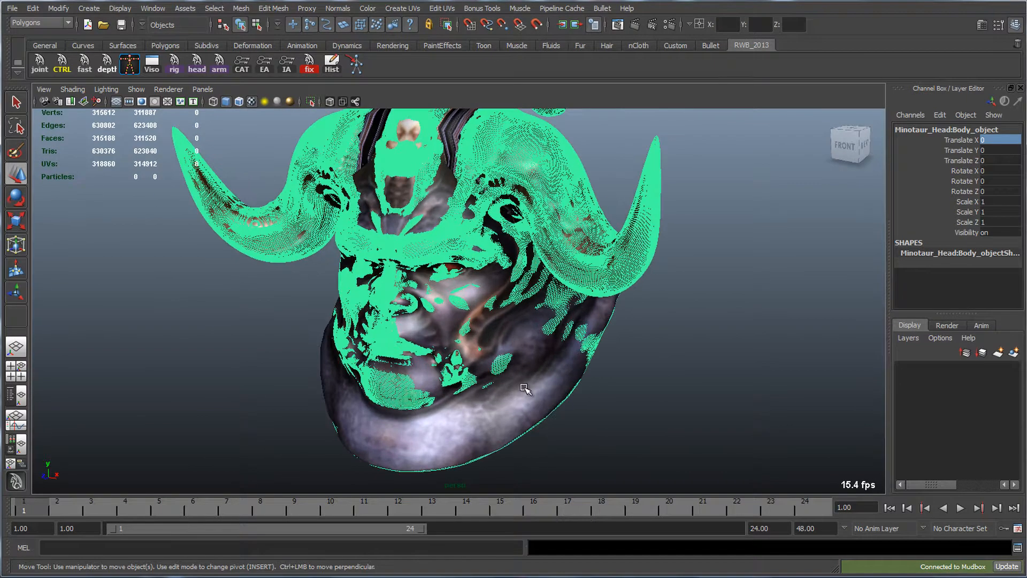
- Add the Minotaur_lores head to the selection after the high-resolution head, and open the Transfer Attributes options beside the heads
left_click(595, 392)
mouse_move(595, 391)
left_mouse_down("alt")
mouse_move(601, 380)
mouse_move(593, 392)
left_mouse_up("alt")
left_click(36, 23)
left_click(32, 42)
left_click(240, 8)
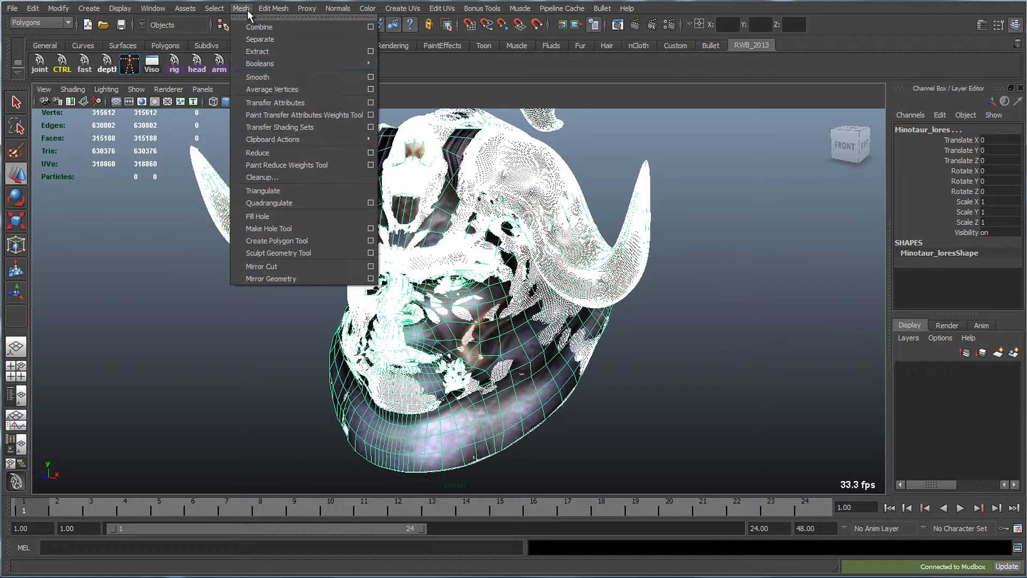
left_click(370, 103)
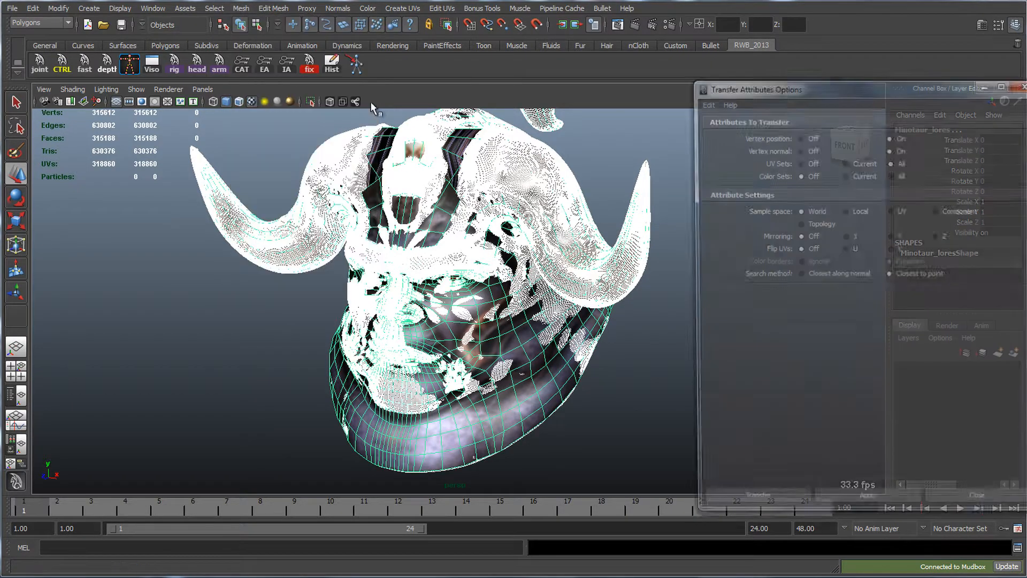
left_click_drag(859, 94, 813, 77)
left_click_drag(460, 225, 511, 241, "alt")
- Reset the Transfer Attributes options, set UV Sets and Color Sets to Off, and set Vertex position to On
left_click(656, 88)
left_click(671, 112)
left_click(752, 148)
left_click(753, 159)
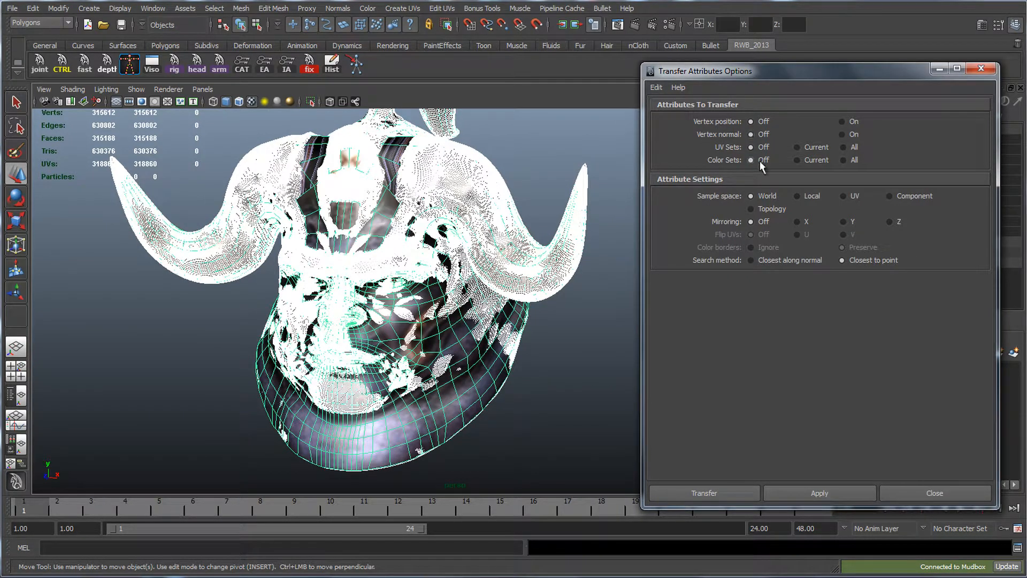
left_click(842, 123)
left_click_drag(397, 272, 393, 347, "alt")
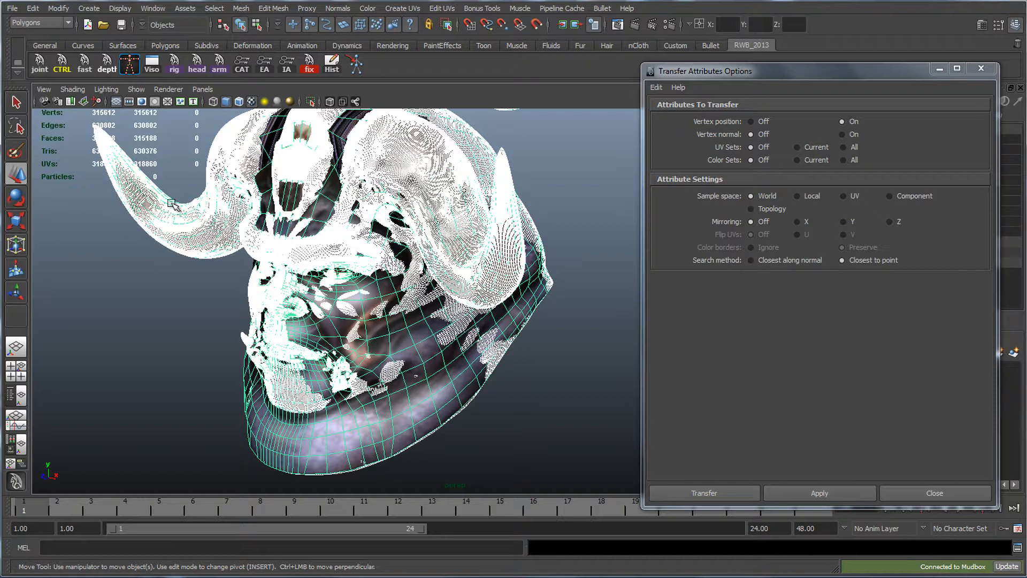
right_click_drag(480, 258, 489, 261, "alt")
- Set Vertex normal to On and UV Sets to All in the Transfer Attributes options
left_click(843, 133)
mouse_move(441, 172)
left_mouse_down("alt")
mouse_move(475, 178)
mouse_move(453, 179)
left_mouse_up("alt")
right_click_drag(452, 179, 466, 178, "alt")
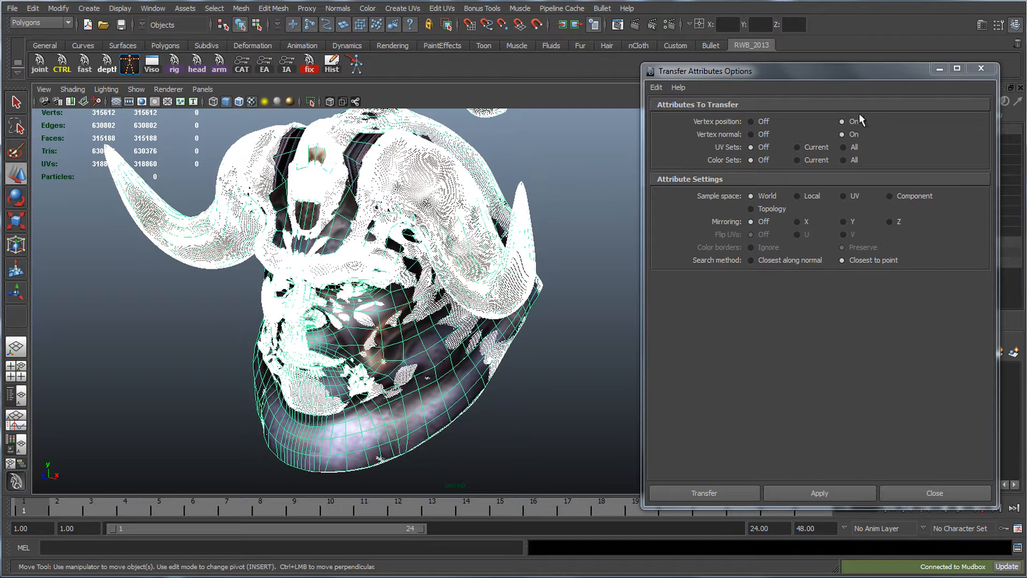
left_click(843, 147)
- Transfer the attributes from the high-resolution head to the Minotaur_lores head and close the options
left_click_drag(368, 226, 501, 228, "alt")
right_click_drag(500, 228, 471, 225, "alt")
left_click_drag(471, 225, 481, 224, "alt")
middle_click_drag(480, 223, 484, 230, "alt")
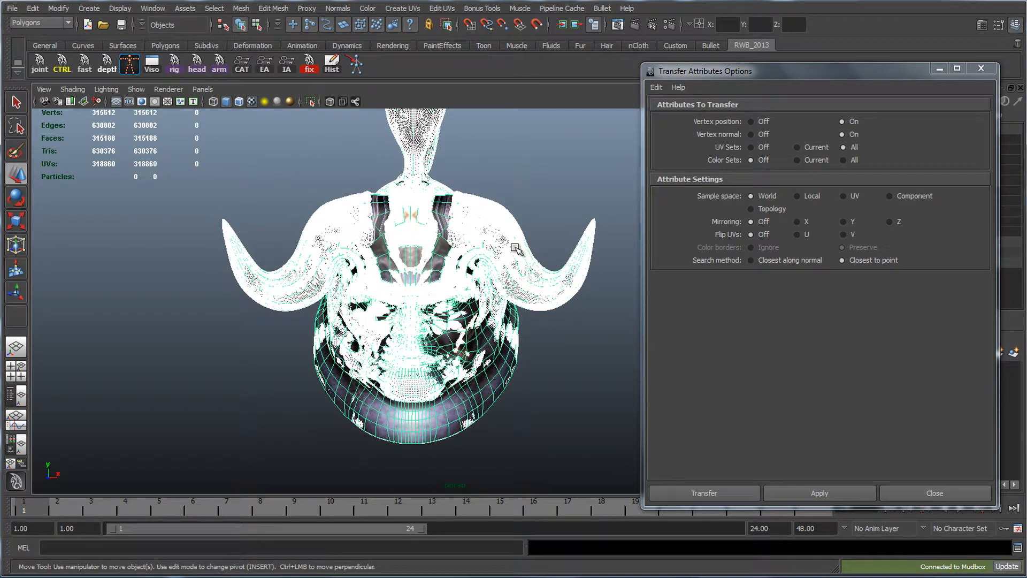
left_click(853, 493)
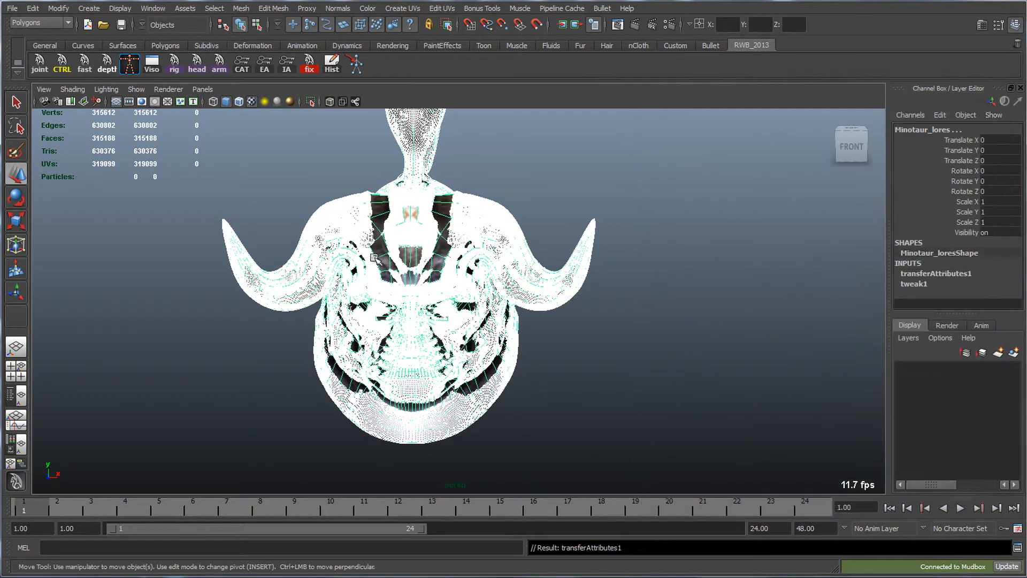
- Inspect the overlapping heads after the transfer and delete the construction history of both
left_click_drag(458, 284, 516, 305, "alt")
middle_click_drag(514, 304, 522, 305, "alt")
scroll(501, 307, "up", 3)
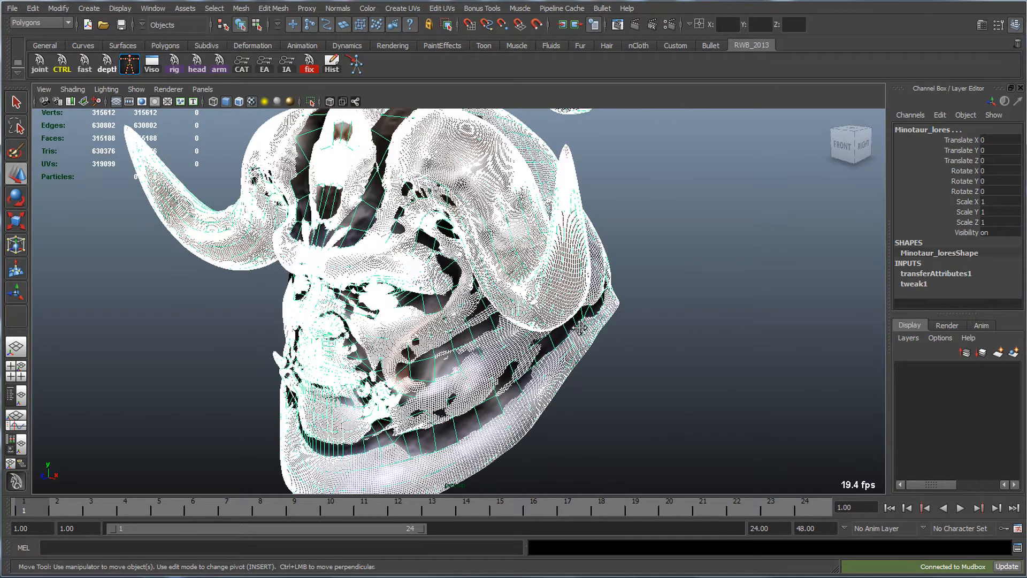
middle_click_drag(458, 316, 489, 322, "alt")
middle_click_drag(548, 337, 563, 322, "alt")
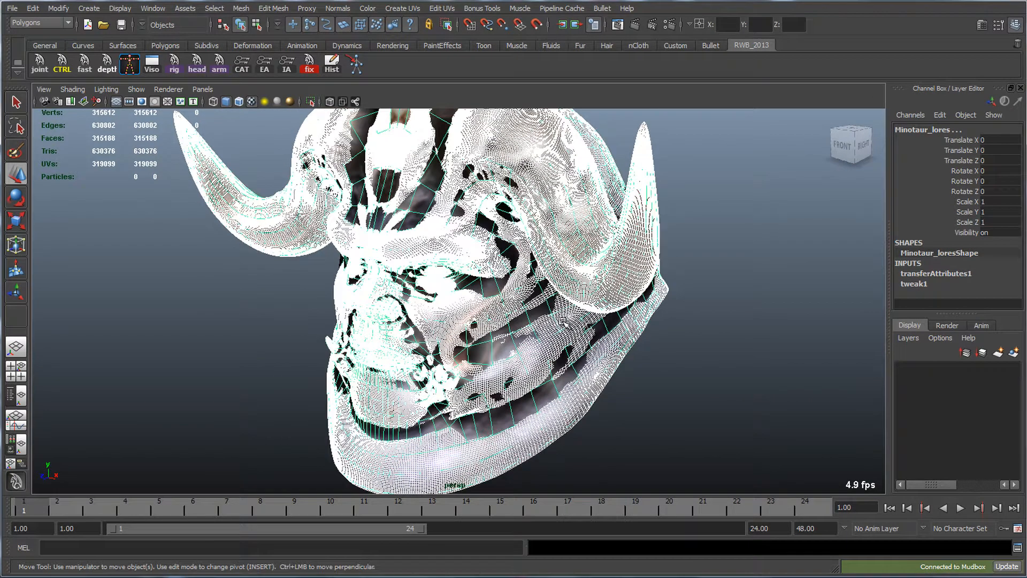
scroll(563, 321, "down", 2)
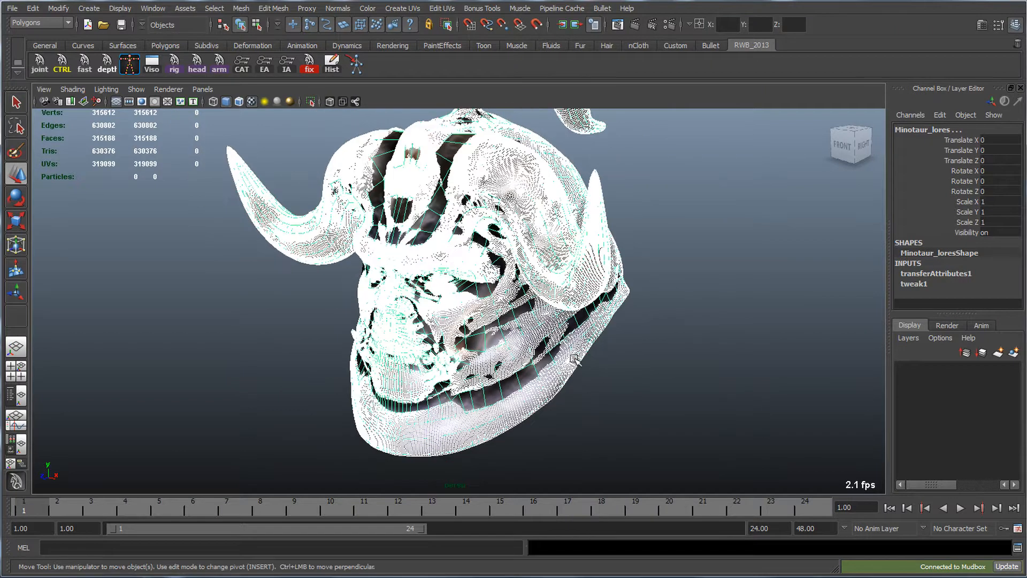
left_click(458, 290)
left_click_drag(459, 292, 483, 279, "alt")
scroll(483, 279, "down", 1)
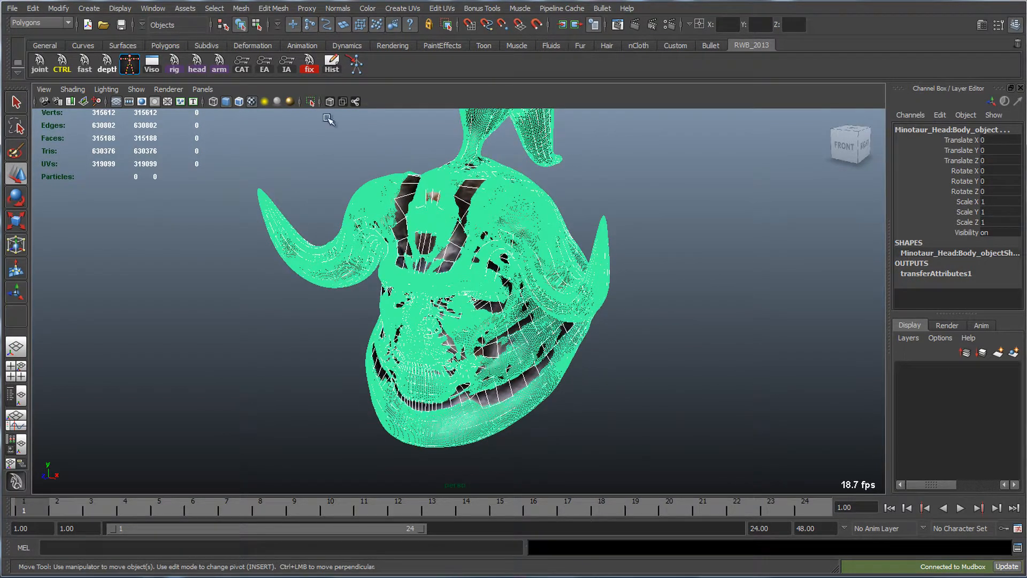
left_click(332, 63)
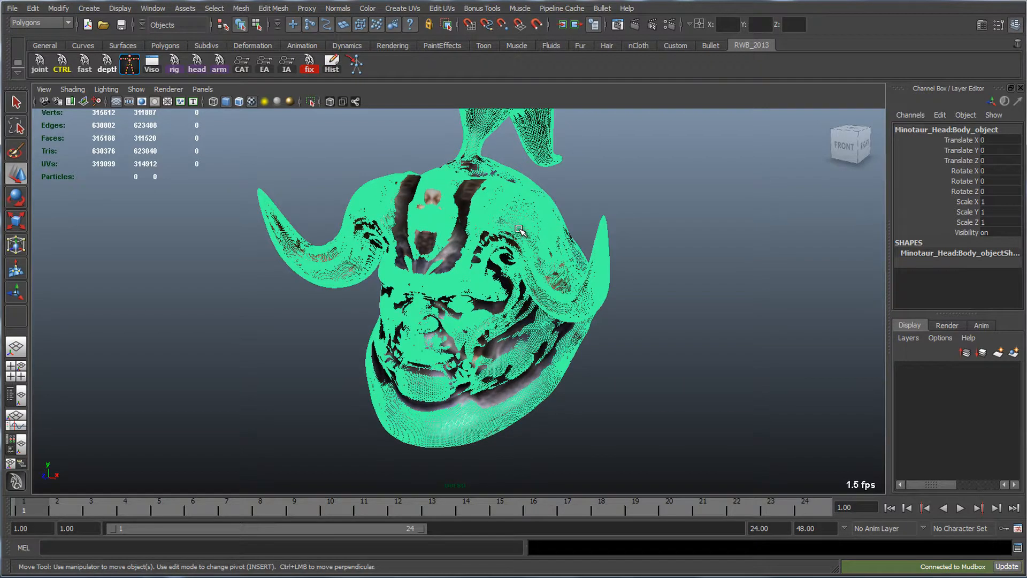
- Delete the imported high-resolution head and view the remaining low-resolution head from the front and at an angle
key("Delete")
left_click_drag(519, 230, 550, 277, "alt")
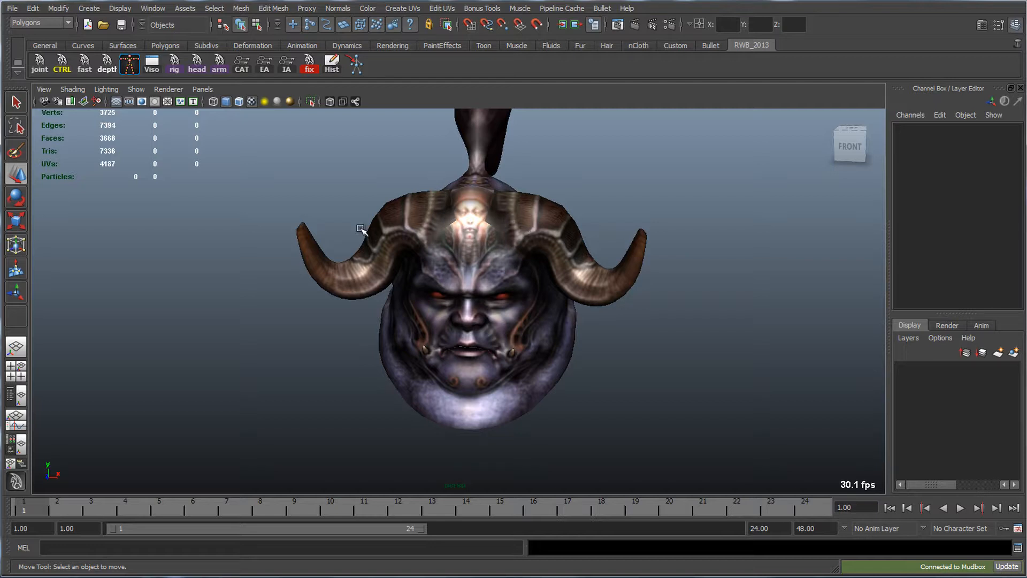
left_click_drag(495, 307, 471, 309, "alt")
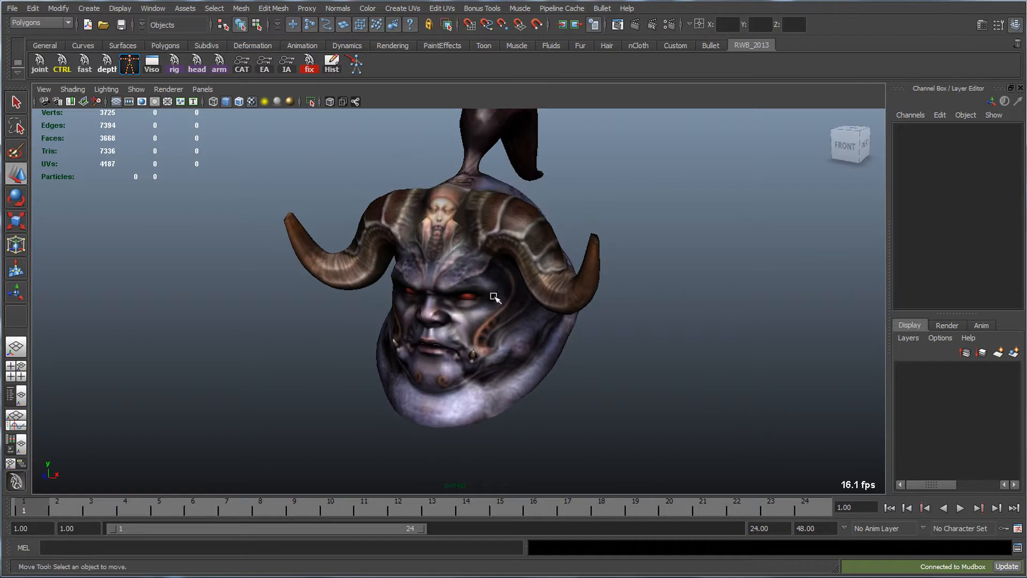
- Select the Minotaur_lores head and examine its transferred UVs over the texture beside the framed front view
left_click(471, 310)
key("space")
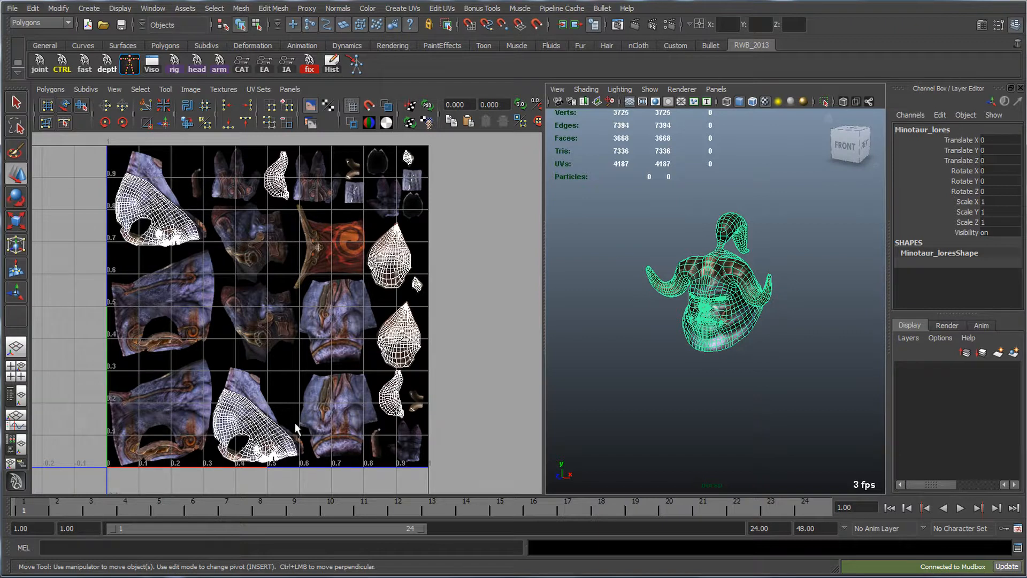
left_click_drag(688, 305, 746, 307, "alt")
right_click_drag(748, 308, 819, 323, "alt")
middle_click_drag(819, 323, 780, 348, "alt")
right_click_drag(780, 348, 773, 330, "alt")
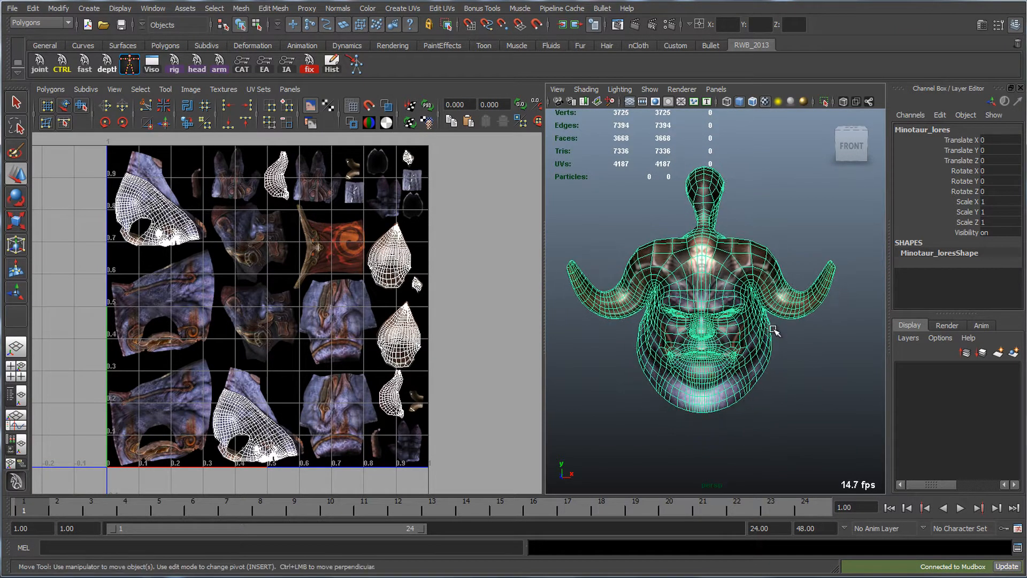
- Widen the perspective view beside the UV Texture Editor and fit the UV layout and head in their views
left_click_drag(543, 272, 341, 252)
right_click_drag(263, 259, 307, 272, "alt")
middle_click_drag(283, 266, 277, 265, "alt")
right_click_drag(680, 314, 668, 337, "alt")
right_click_drag(681, 315, 287, 313, "alt")
left_click_drag(602, 337, 631, 342, "alt")
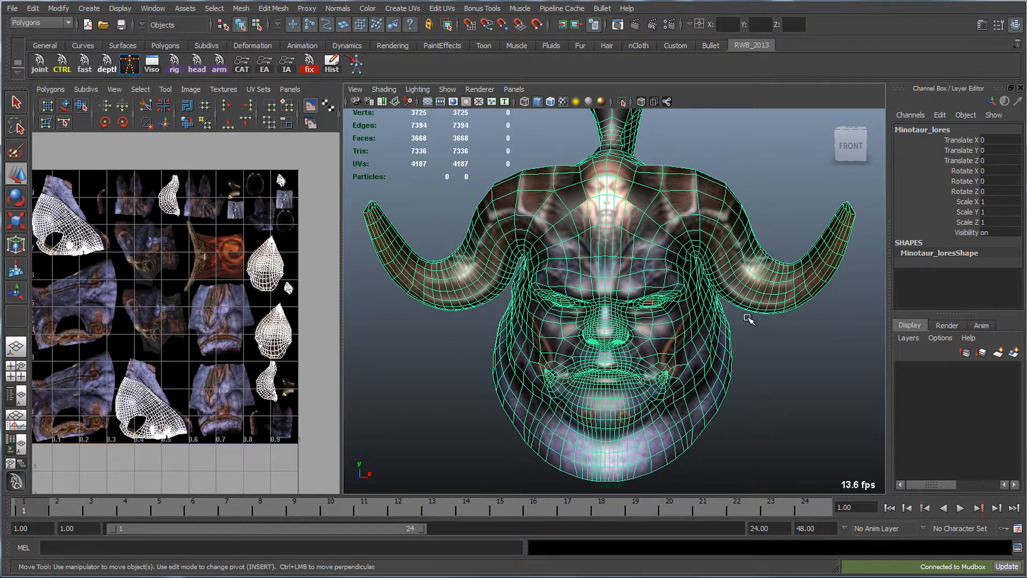
- Switch the head to edge selection and select a ring-shaped edge loop around each of the two horns
right_click(777, 285)
left_click(778, 255)
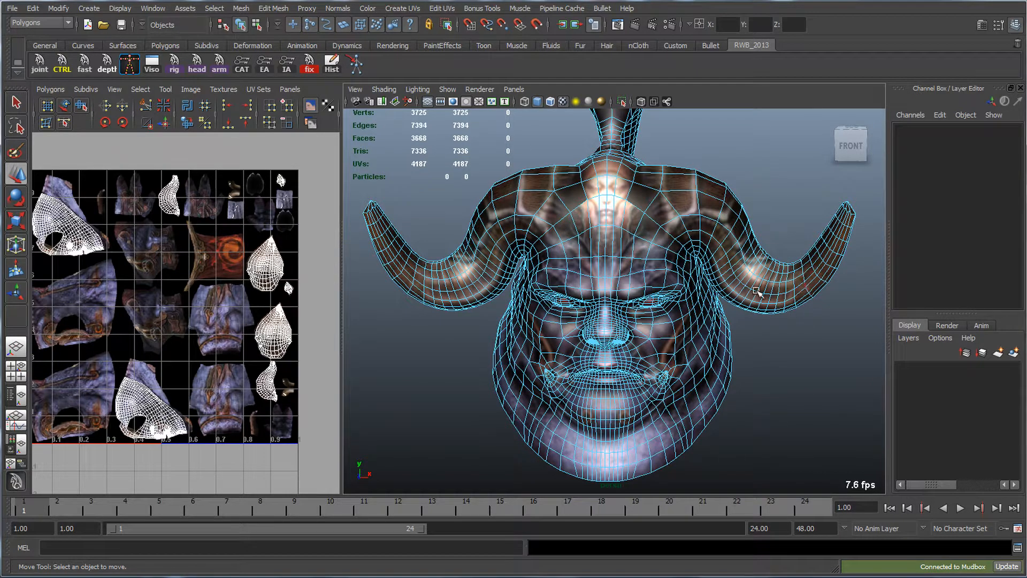
right_click_drag(792, 293, 827, 289, "alt")
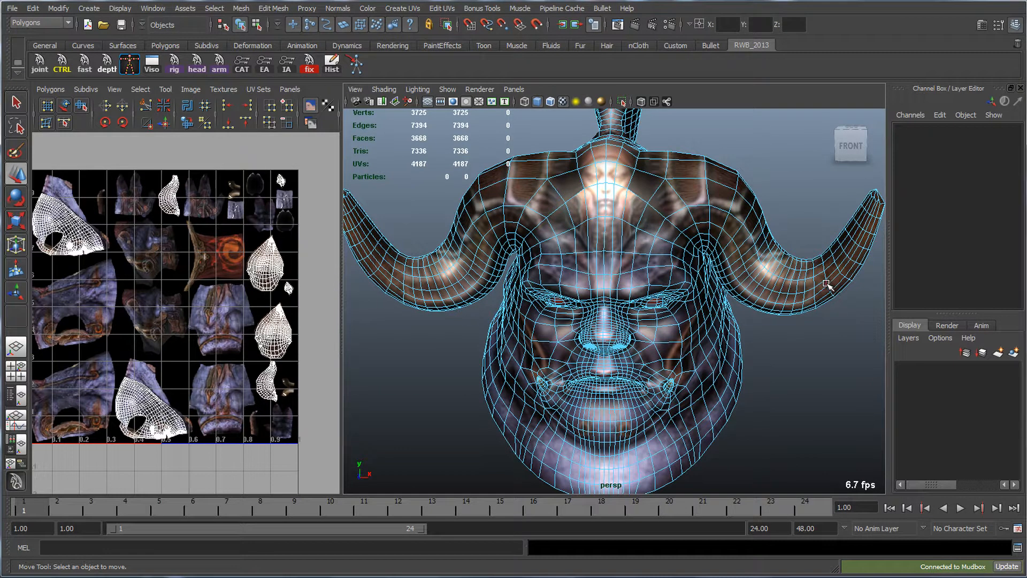
double_click(827, 284)
left_click_drag(657, 292, 672, 289, "alt")
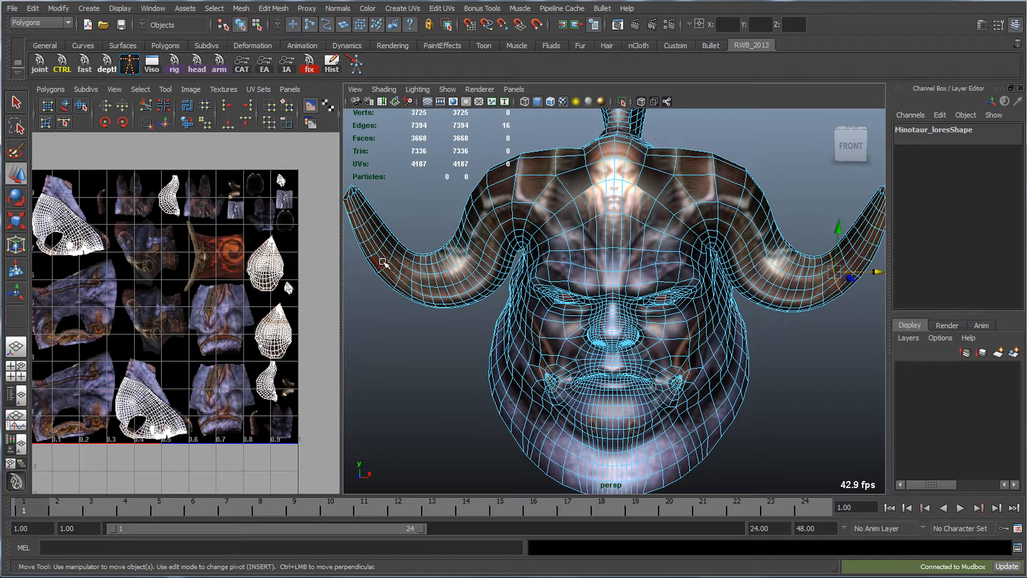
double_click(401, 269, "shift")
middle_click_drag(590, 321, 597, 311, "alt")
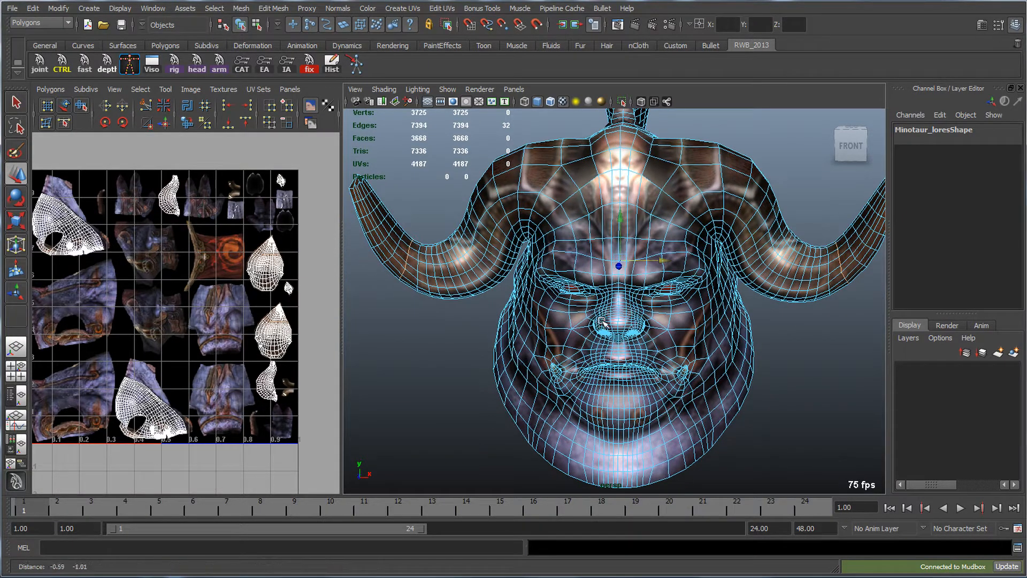
- Cut the head's UVs along the selected ring-shaped edge loops on both horns
middle_click_drag(259, 290, 183, 307, "alt")
right_click_drag(184, 310, 334, 321, "alt")
middle_click_drag(334, 321, 336, 312, "alt")
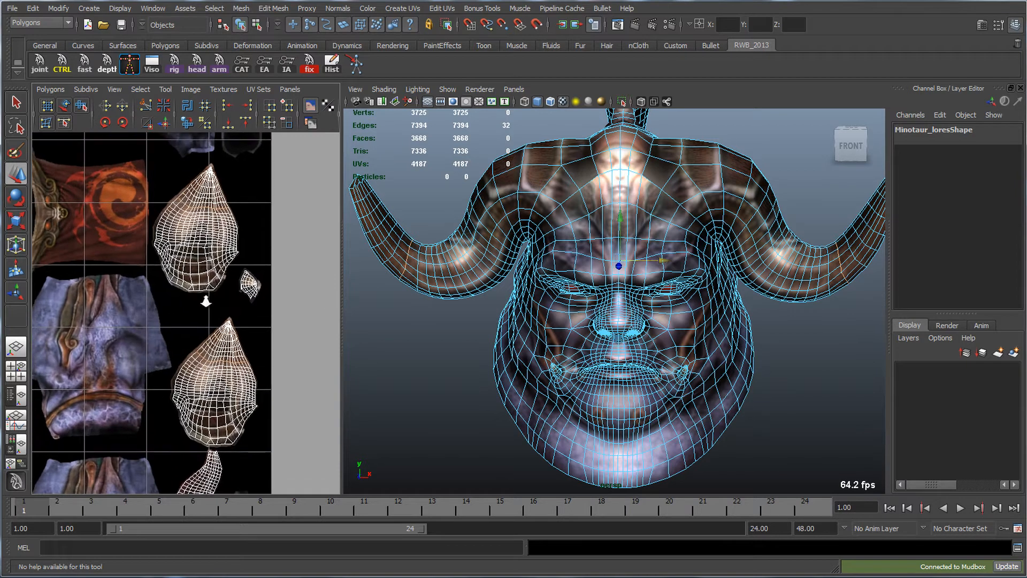
left_click(122, 123)
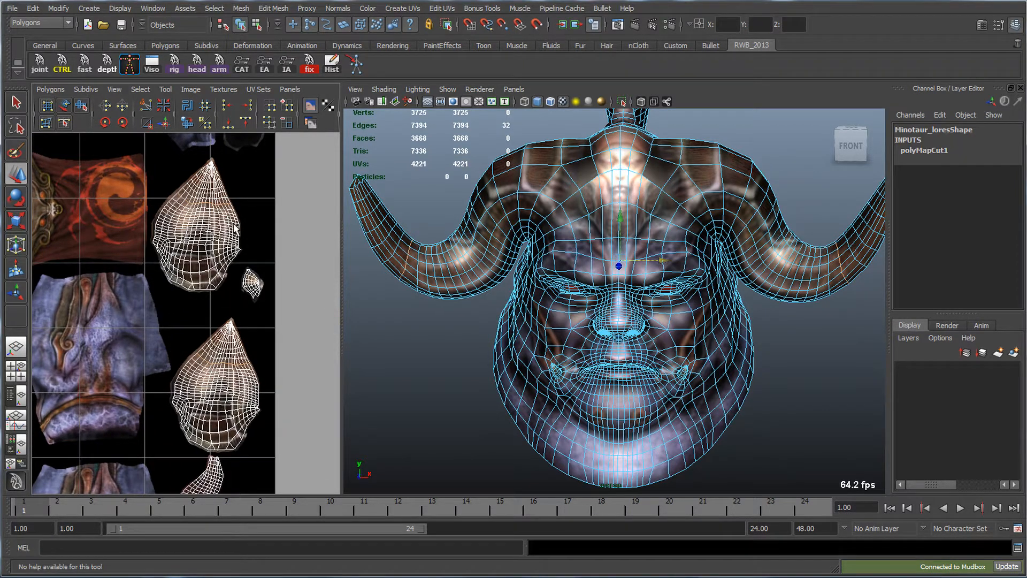
- Try moving each cut horn-tip UV shell off the texture with the Move UV Shell Tool, undoing each move
left_click(65, 107)
left_click(212, 172)
left_click_drag(212, 173, 294, 218)
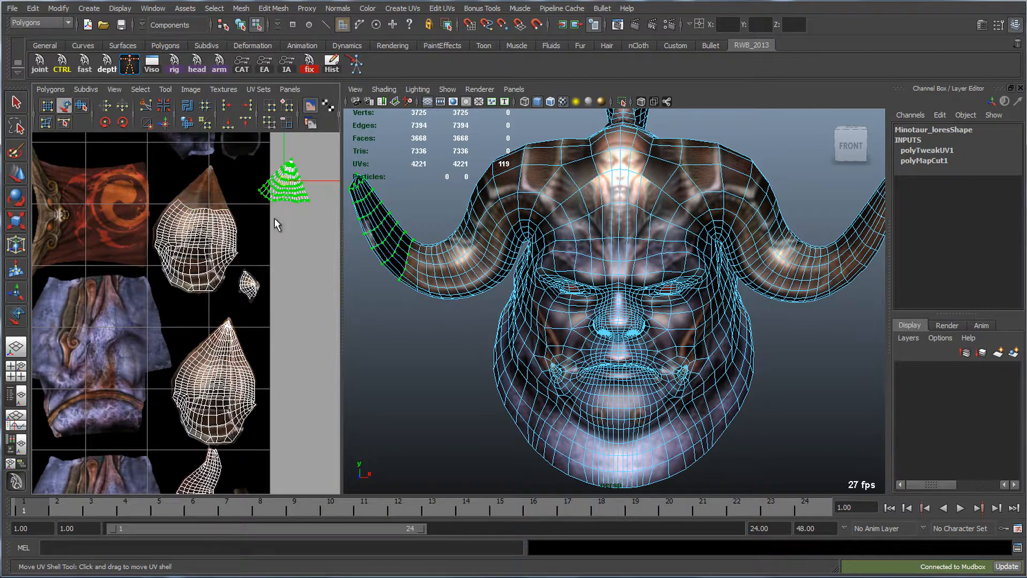
key("ctrl+z")
left_click(231, 347)
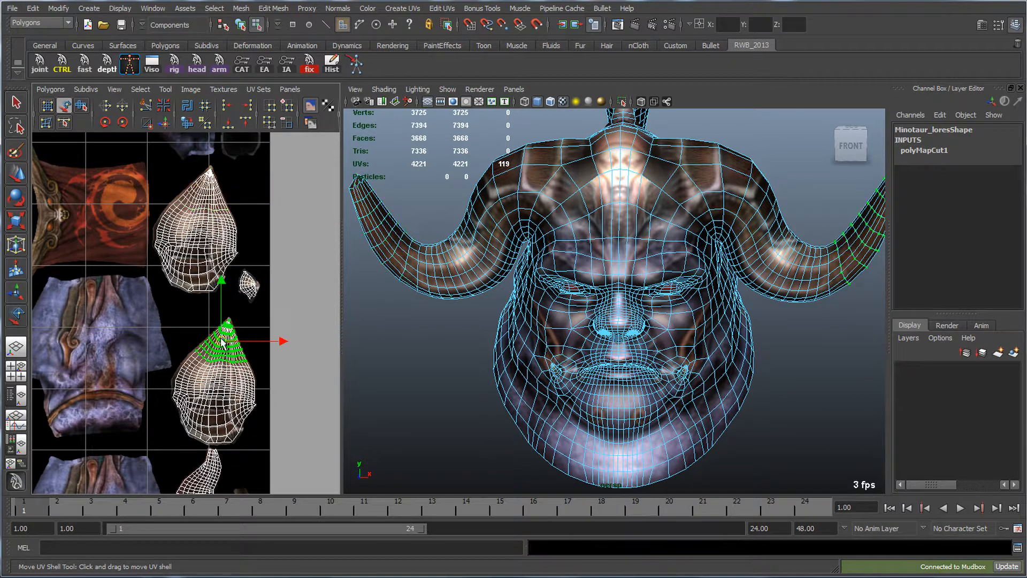
left_click_drag(234, 347, 293, 303)
key("ctrl+z")
- Select one horn's base and tip UV shells in turn to examine their placement on the head, and return to object selection
scroll(198, 217, "down", 2)
middle_click_drag(198, 217, 207, 218, "alt")
scroll(208, 219, "down", 3)
scroll(227, 338, "down", 2)
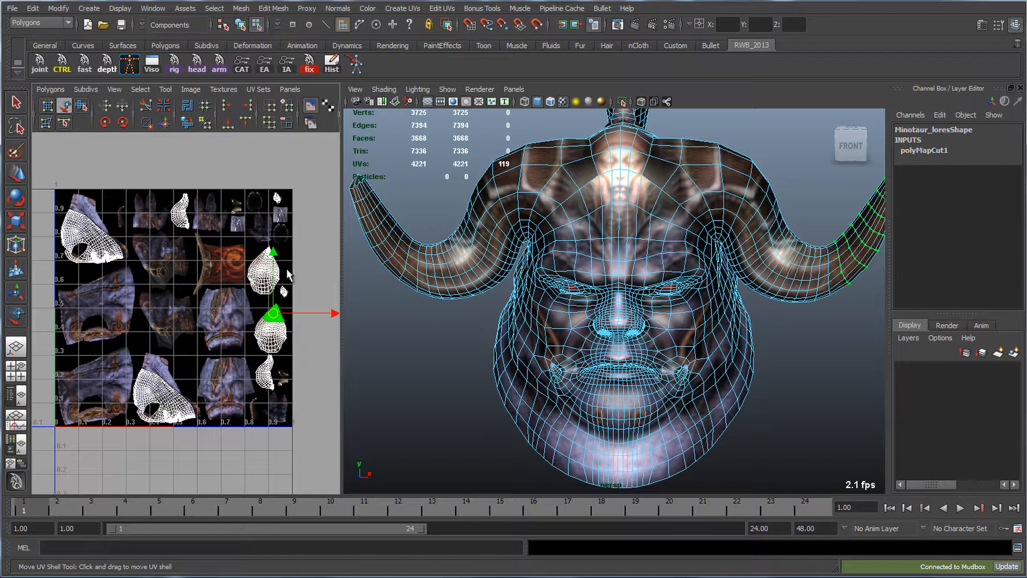
left_click(263, 262)
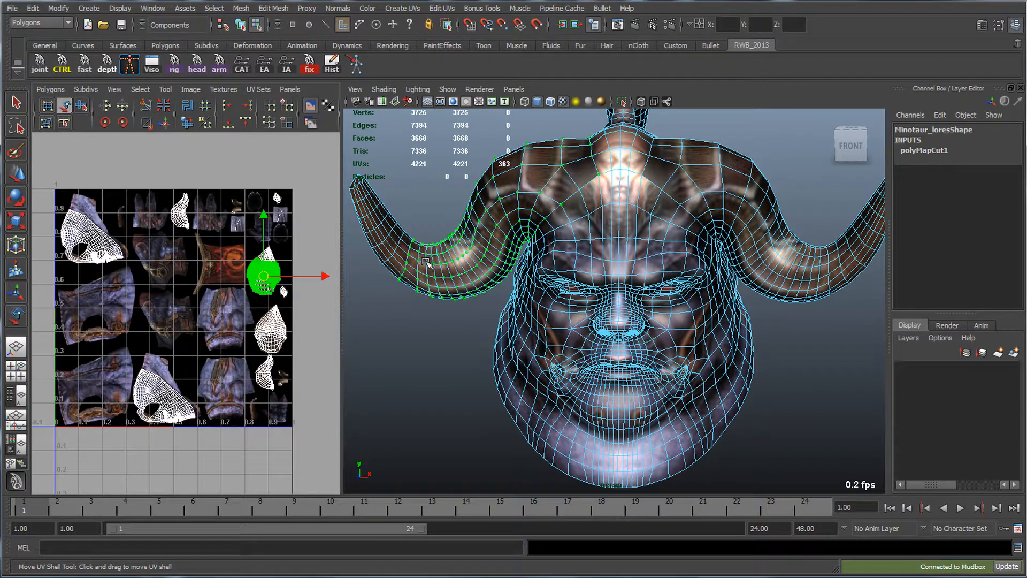
left_click(272, 256)
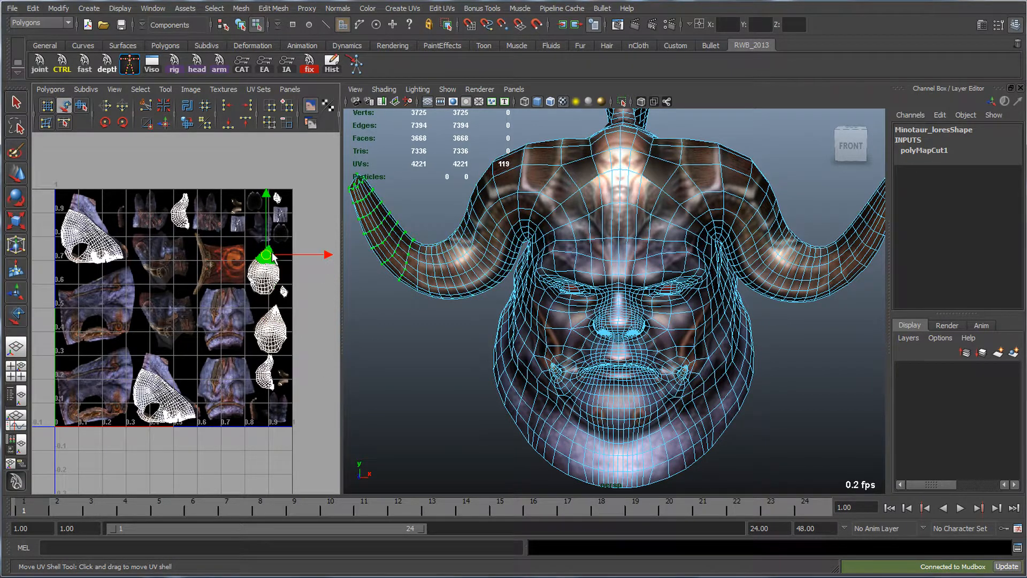
key("q")
left_click(768, 351)
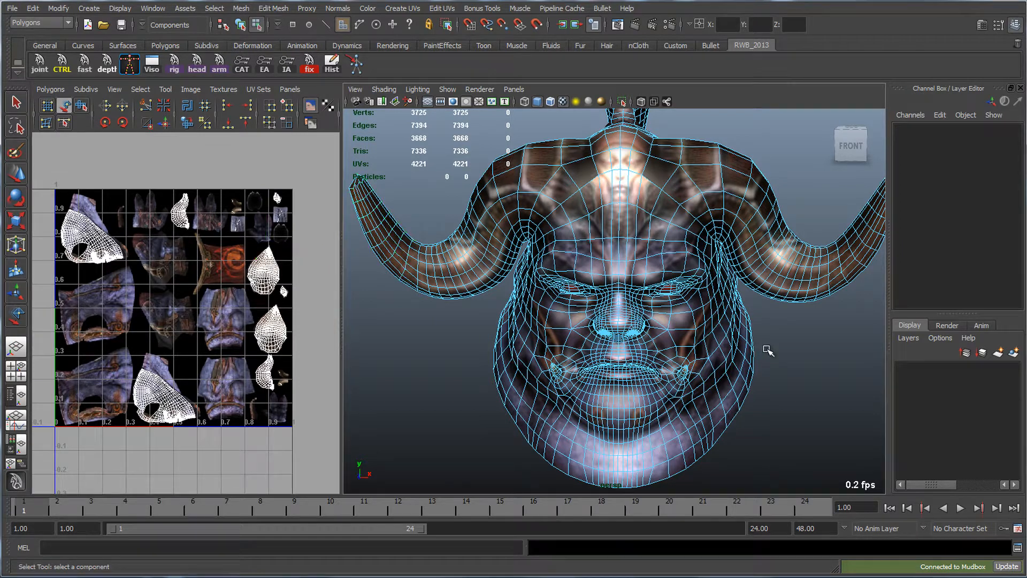
key("F8")
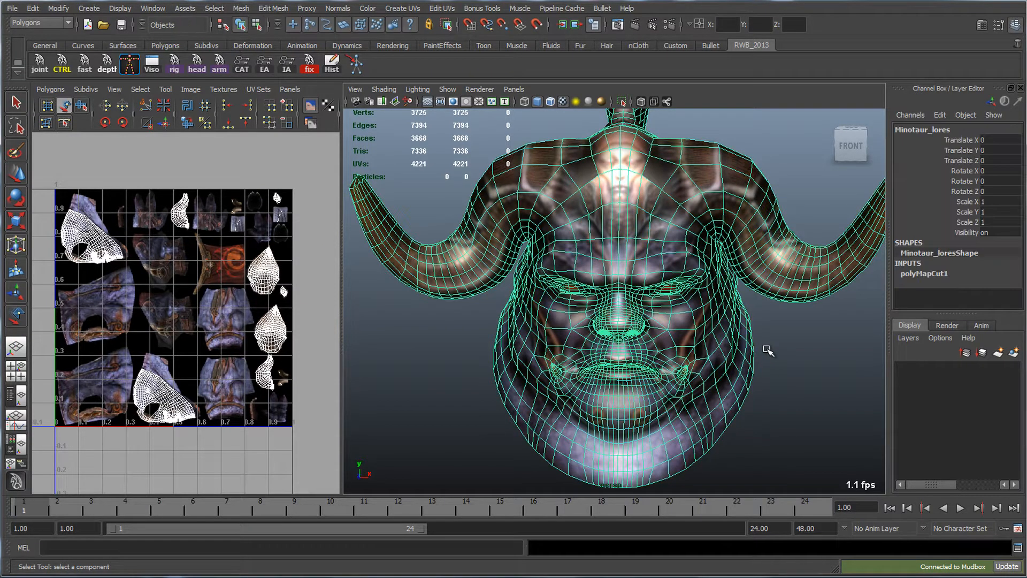
- Switch the head to edge selection near the chin and open the Insert Edge Loop Tool's settings
mouse_move(769, 350)
left_mouse_down("alt")
mouse_move(701, 329)
mouse_move(776, 343)
left_mouse_up("alt")
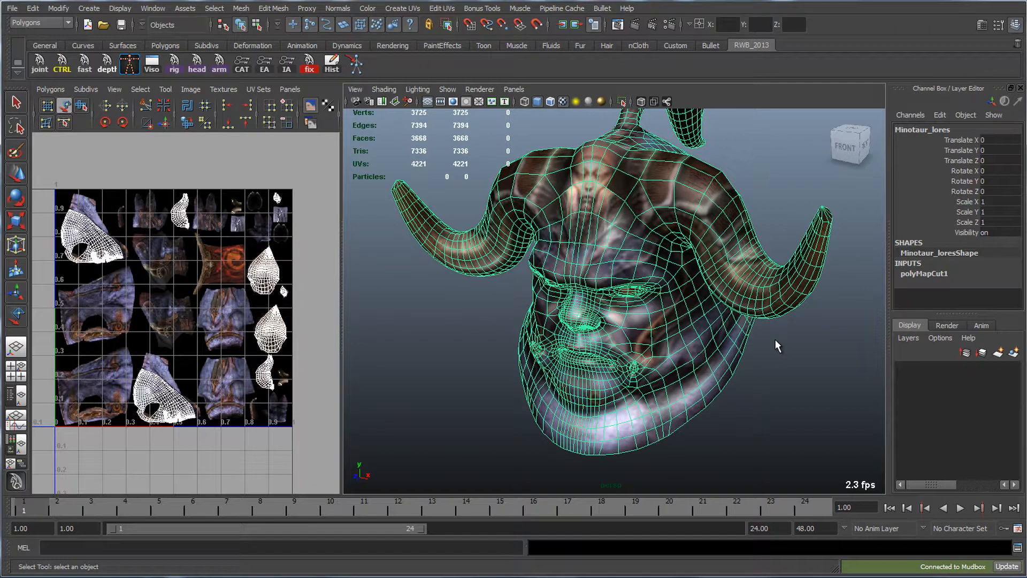
mouse_move(768, 333)
left_mouse_down("alt")
mouse_move(797, 332)
mouse_move(785, 341)
mouse_move(821, 331)
mouse_move(788, 337)
left_mouse_up("alt")
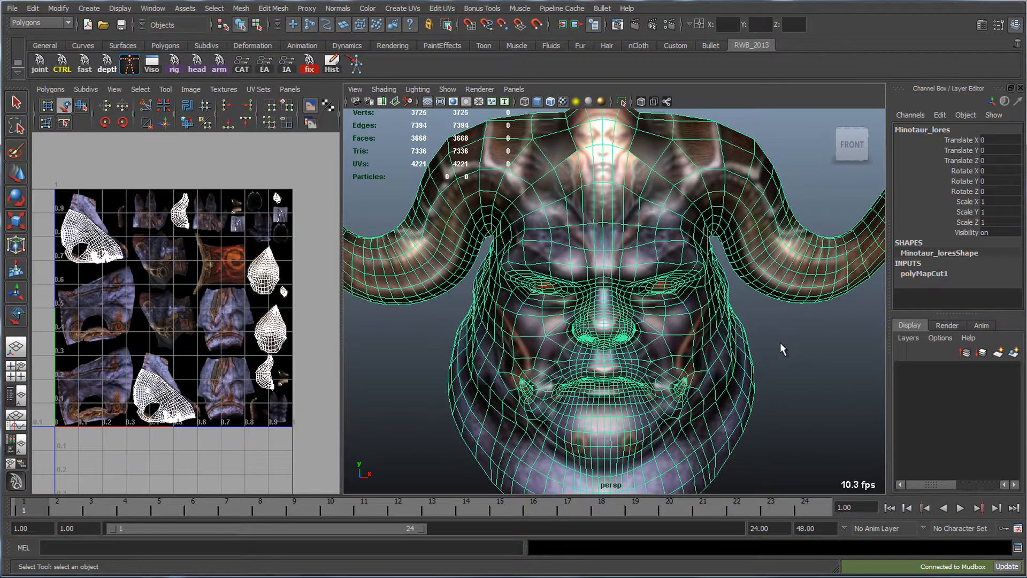
right_click(778, 229)
middle_click_drag(672, 413, 703, 348, "alt")
left_click_drag(703, 349, 670, 348, "alt")
middle_click_drag(670, 348, 670, 331, "alt")
right_click_drag(669, 329, 705, 368, "alt")
mouse_move(705, 368)
left_mouse_down("alt")
mouse_move(695, 360)
mouse_move(702, 364)
left_mouse_up("alt")
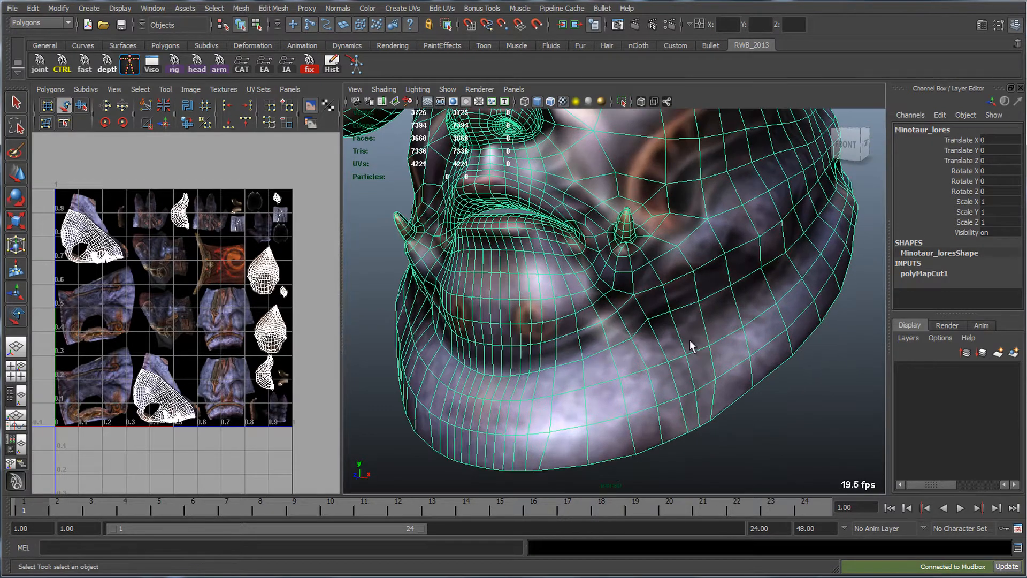
right_click_drag(690, 343, 690, 306)
left_click(689, 368)
right_click(691, 375, "shift")
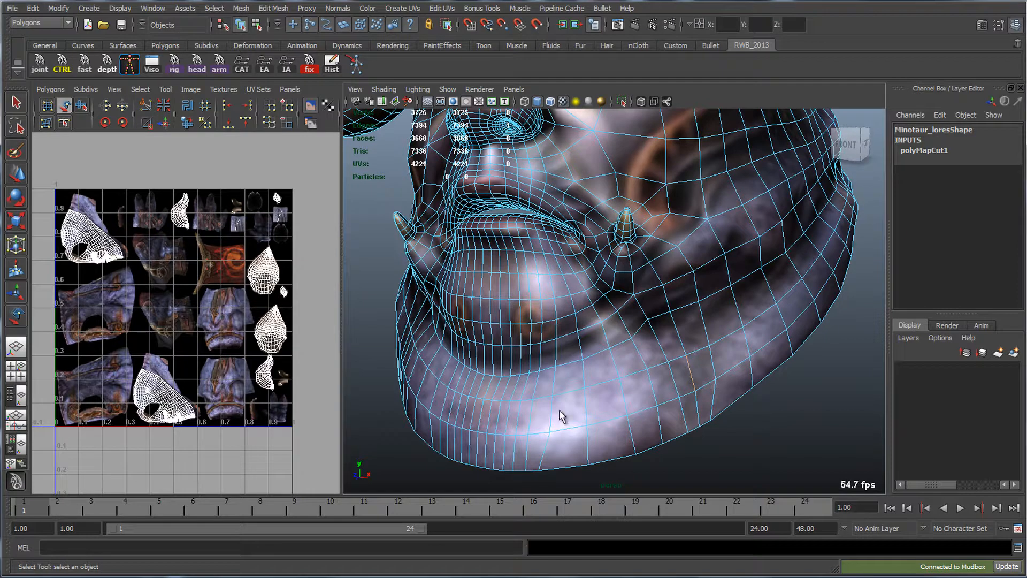
right_click(690, 369, "shift")
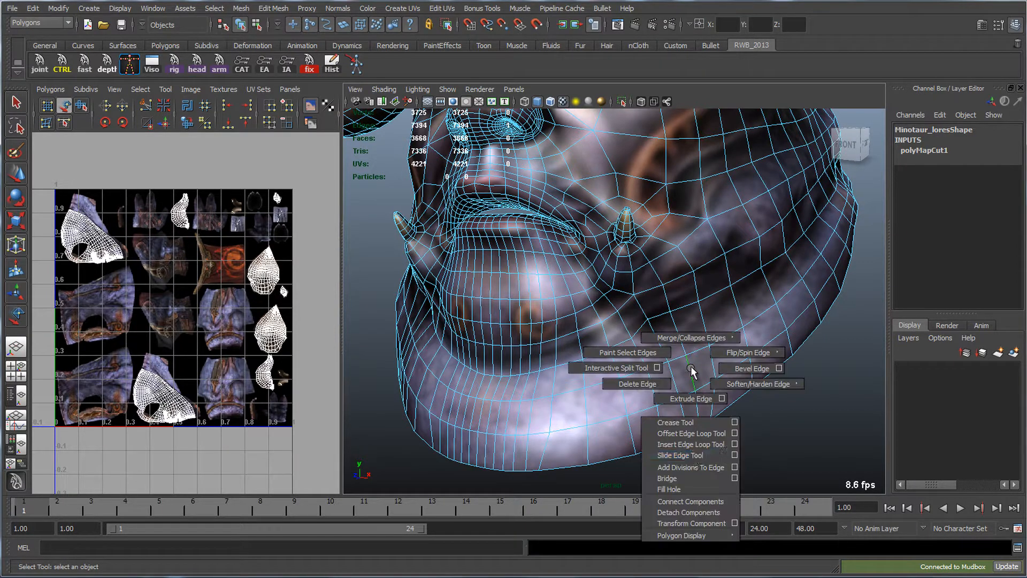
right_click_drag(695, 454, 735, 444, "shift")
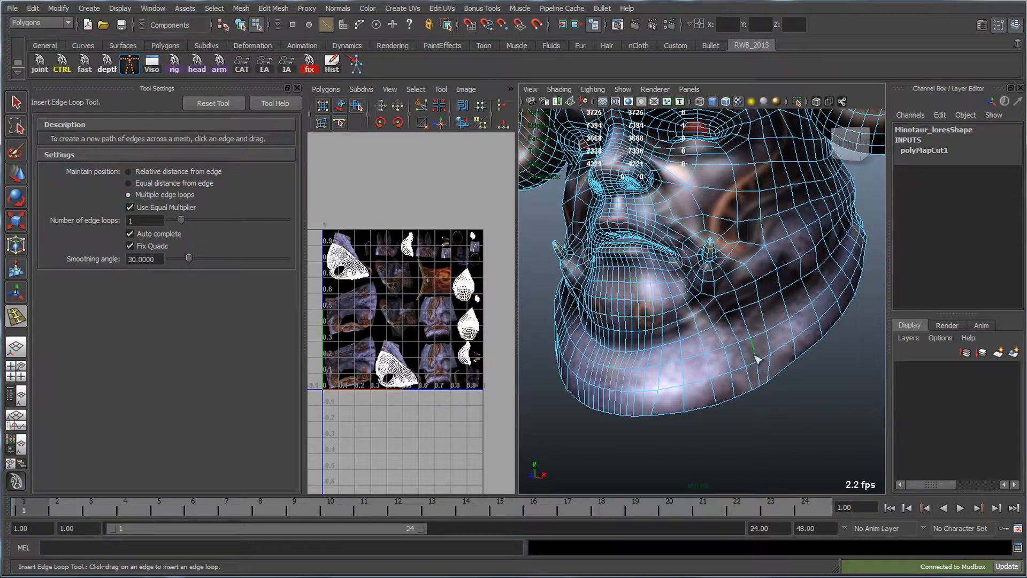
- Insert five closely spaced edge loops along the lower rim of the jaw
left_click_drag(770, 340, 773, 350)
scroll(782, 348, "up", 5)
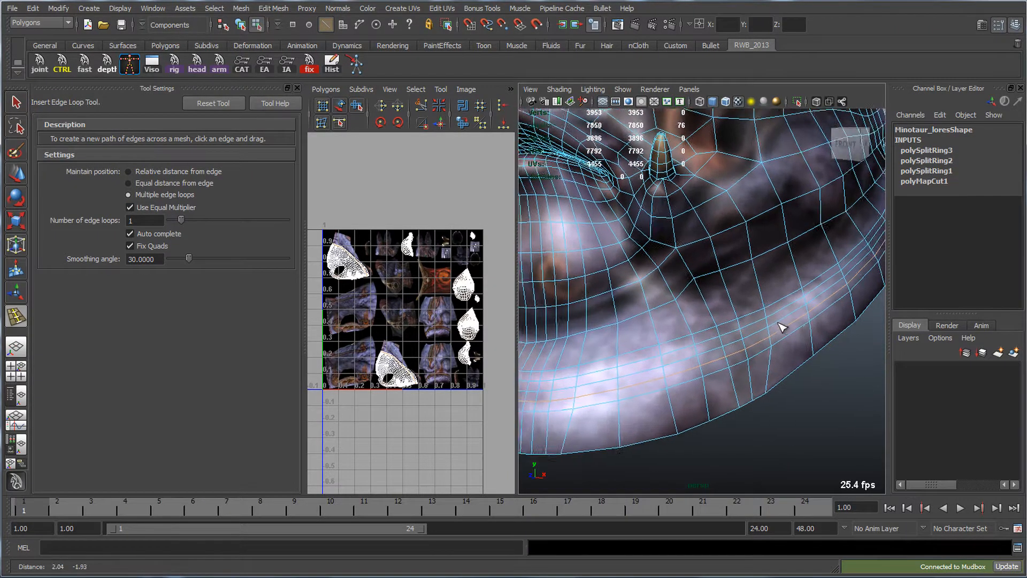
left_click_drag(768, 329, 772, 339)
scroll(712, 332, "down", 5)
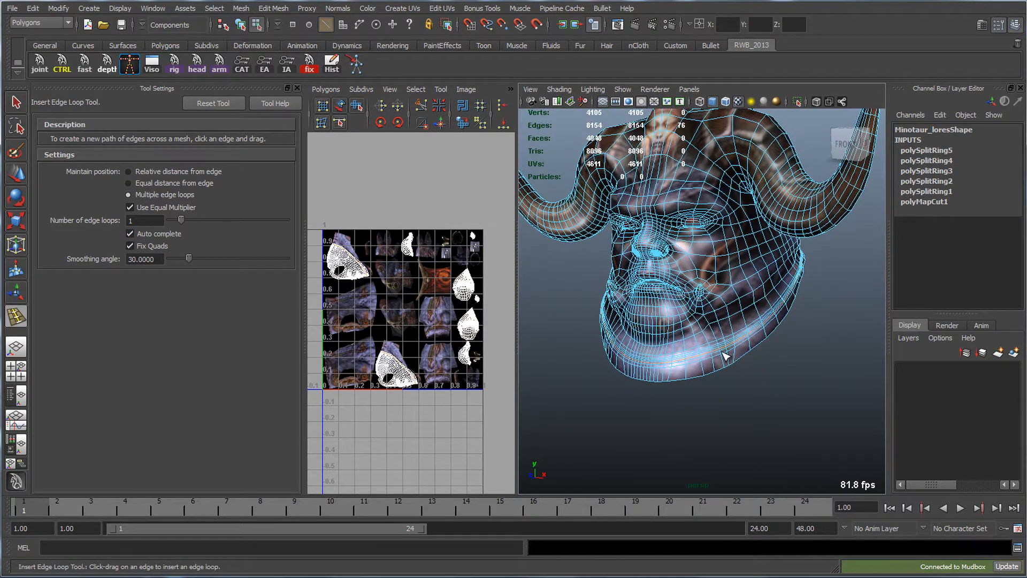
- Insert an edge loop around the base of each of the two tusks beside the mouth
scroll(711, 332, "up", 5)
left_click_drag(713, 280, 715, 281)
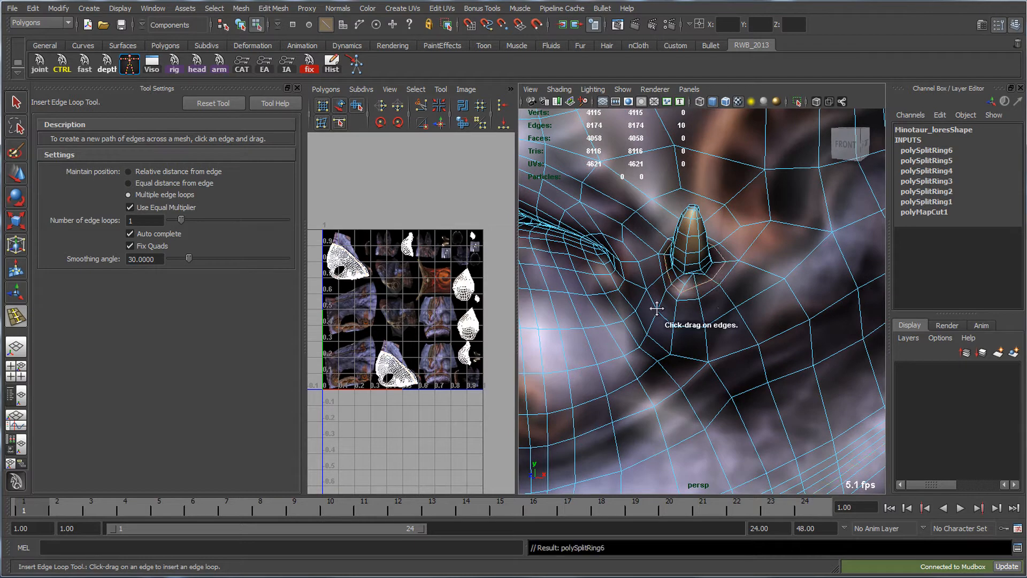
scroll(679, 316, "down", 5)
scroll(738, 334, "up", 5)
right_click_drag(734, 331, 737, 332, "alt")
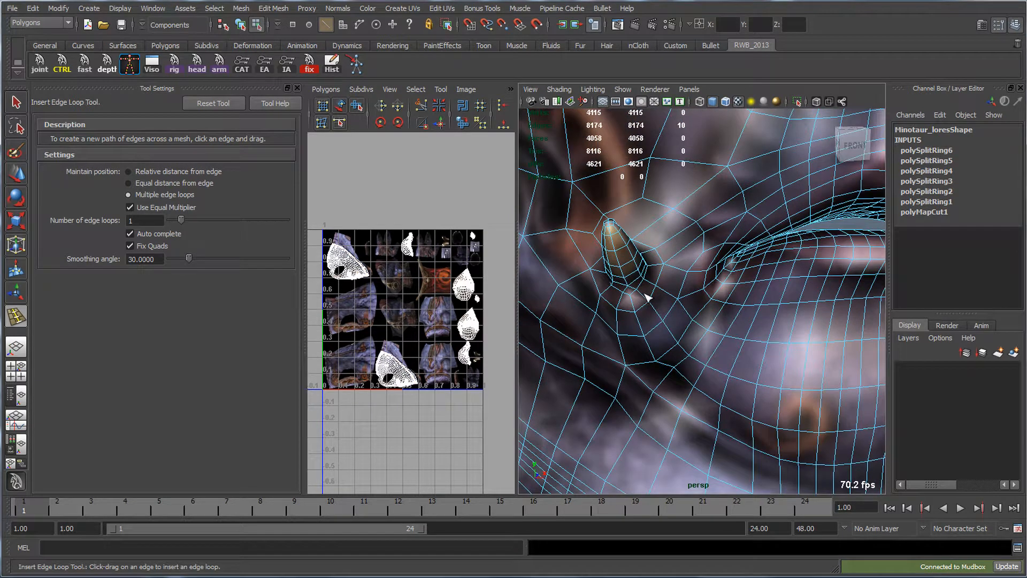
left_click_drag(648, 296, 649, 297)
scroll(649, 311, "down", 5)
scroll(691, 316, "up", 5)
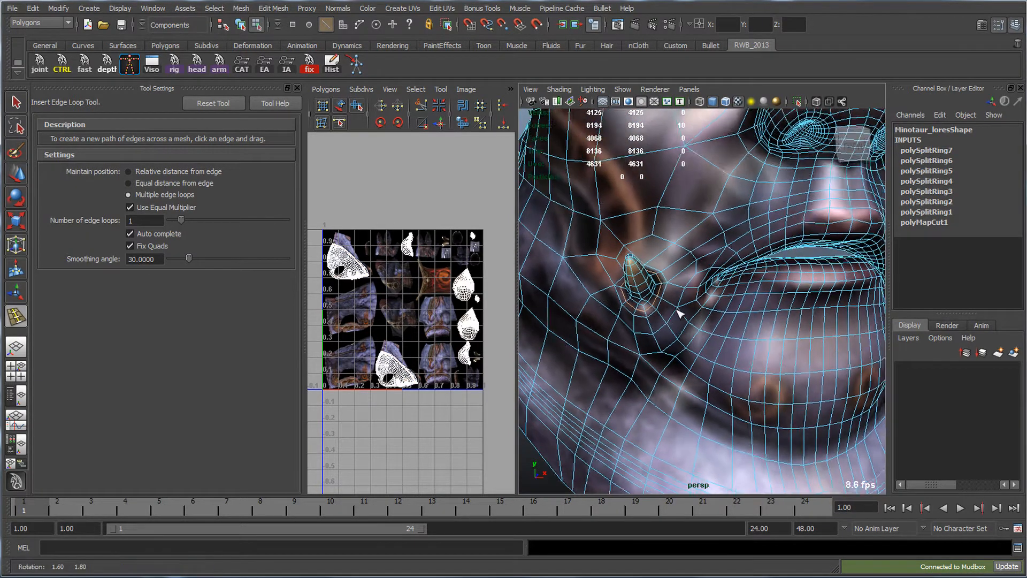
- Insert two more edge loops around the base of each tusk
scroll(694, 313, "up", 2)
left_click(613, 321)
left_click(604, 314)
left_click_drag(743, 335, 704, 342, "alt")
scroll(712, 345, "down", 5)
middle_click_drag(766, 354, 632, 358, "alt")
left_click_drag(669, 359, 640, 362, "alt")
right_click_drag(640, 362, 691, 367, "alt")
middle_click_drag(605, 358, 699, 359, "alt")
right_click_drag(768, 371, 746, 362, "alt")
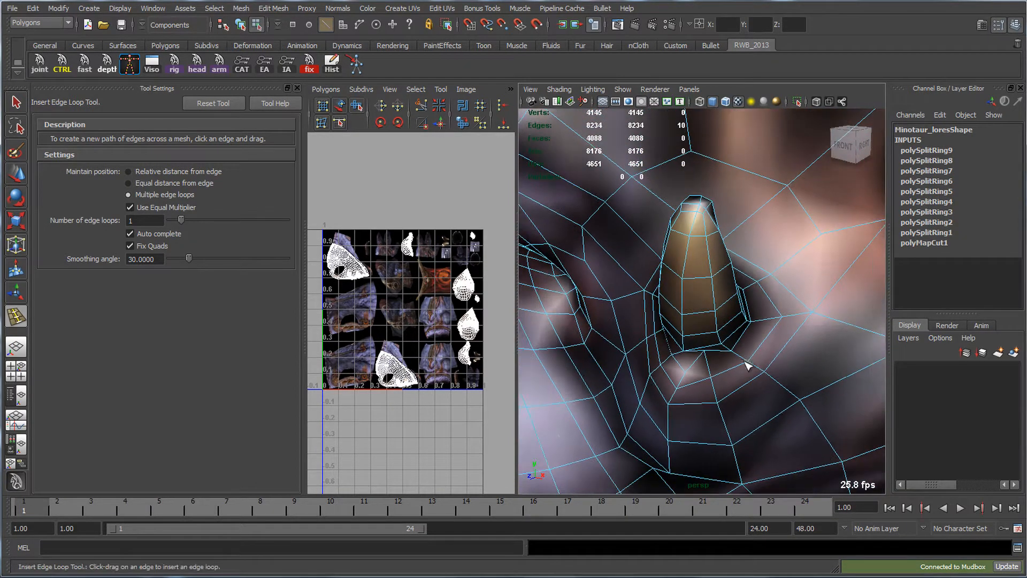
left_click(752, 366)
left_click(760, 368)
- Activate the Move Tool, select an edge loop on the horn in edge selection, and delete it with the edge loop utilities
right_click_drag(802, 383, 706, 358, "alt")
middle_click_drag(808, 262, 728, 341, "alt")
mouse_move(779, 347)
left_mouse_down("alt")
mouse_move(725, 353)
mouse_move(780, 338)
left_mouse_up("alt")
right_click_drag(779, 337, 704, 316, "alt")
left_click_drag(704, 317, 757, 361, "alt")
right_click_drag(757, 360, 803, 372, "alt")
key("w")
right_click_drag(766, 317, 764, 225)
left_click_drag(735, 329, 722, 313, "alt")
middle_click_drag(723, 313, 663, 336, "alt")
right_click_drag(663, 336, 727, 335, "alt")
left_click_drag(728, 335, 739, 331, "alt")
double_click(646, 292)
right_click_drag(647, 292, 771, 268, "ctrl")
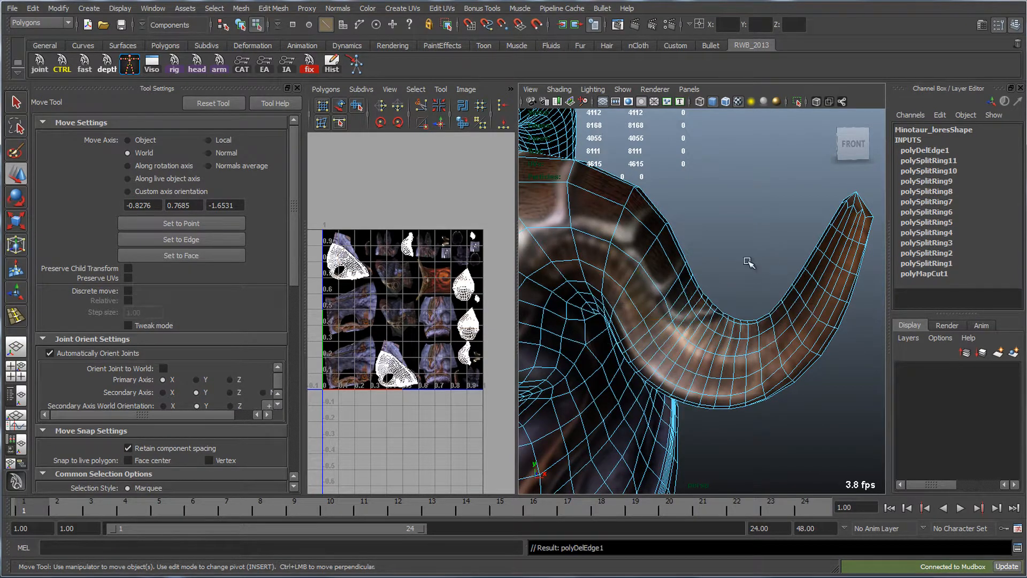
- Delete six ring-shaped edge loops along the curved middle of the same horn by repeating the edge loop deletion
left_click(660, 321)
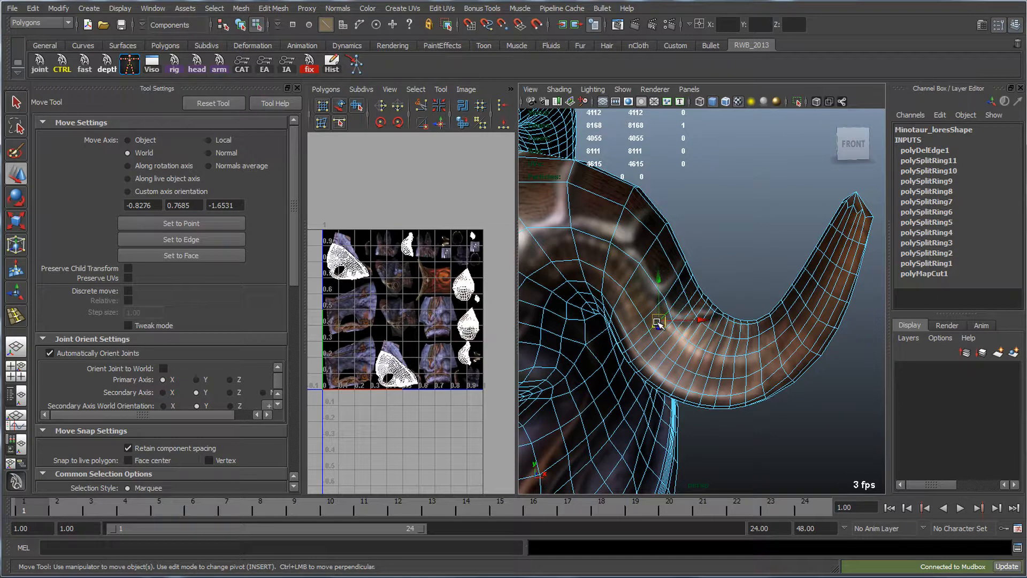
key("g")
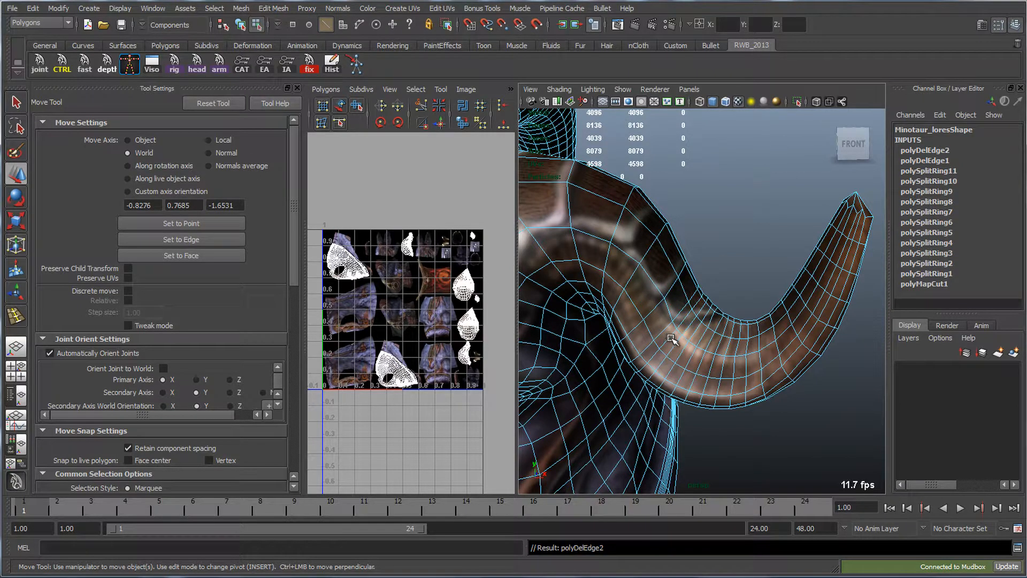
left_click(682, 321)
key("g")
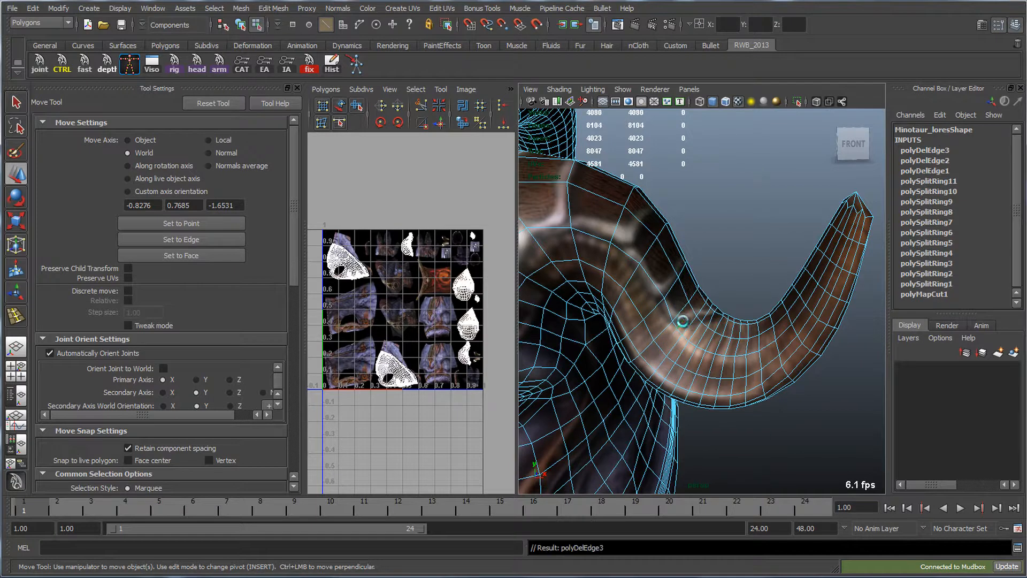
left_click(695, 333)
key("g")
left_click(713, 345)
key("g")
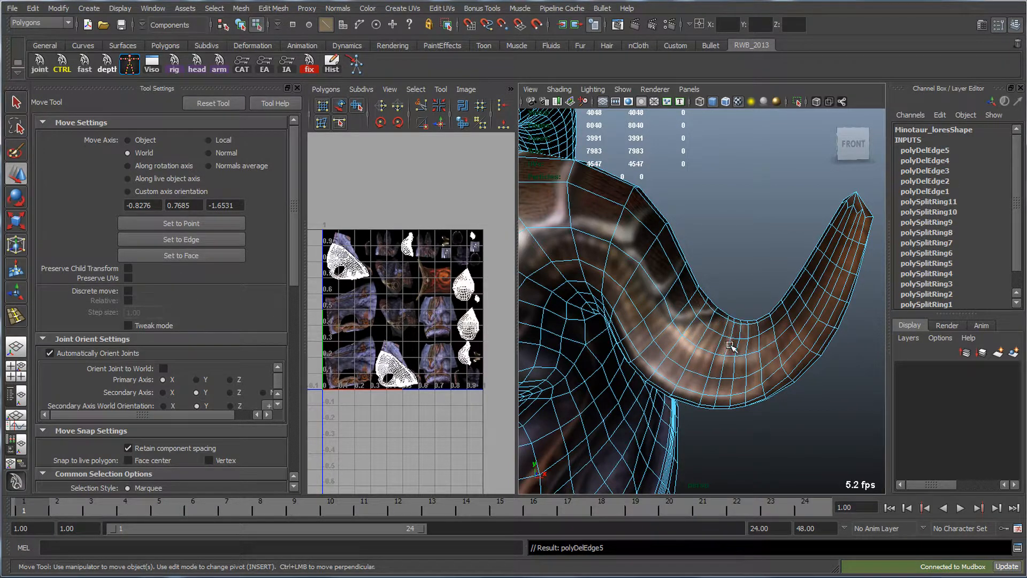
left_click(729, 345)
key("g")
left_click(746, 344)
key("g")
- Return the head to object selection and show it at an angle in a single full perspective view
right_click_drag(802, 361, 656, 333, "alt")
left_click_drag(656, 333, 626, 321, "alt")
right_click_drag(670, 366, 678, 373, "alt")
key("F8")
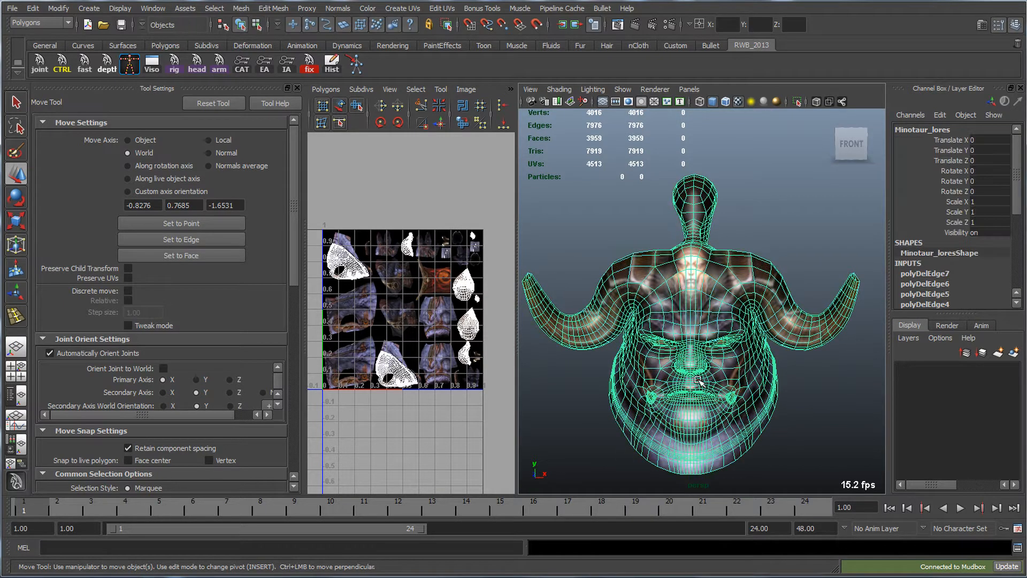
left_click(802, 395)
left_click_drag(802, 396, 710, 376, "alt")
key("space")
left_click(626, 356)
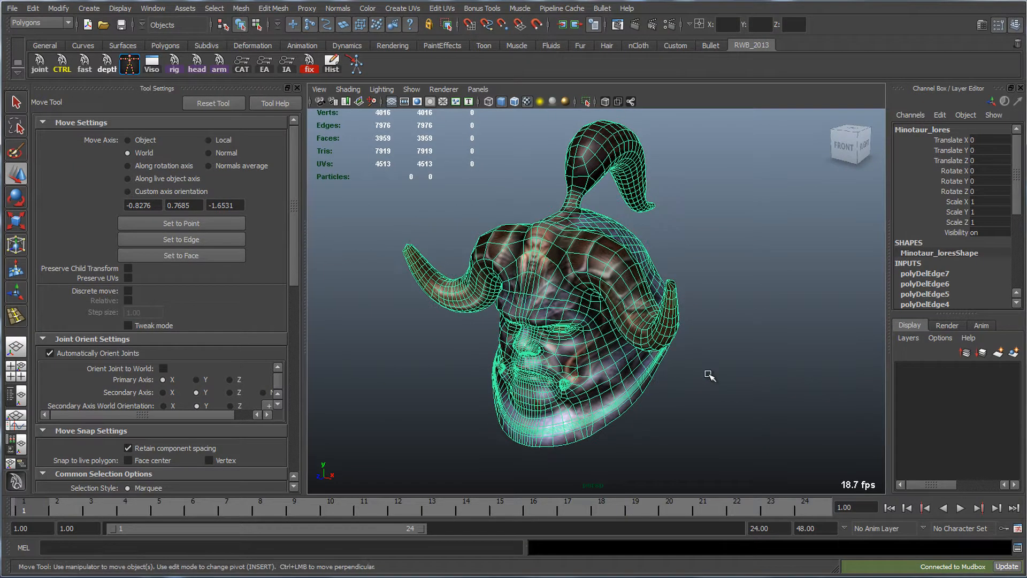
- Examine the Send to Mudbox options, including Update Current Scene and Select Previously Sent Objects
left_click(12, 9)
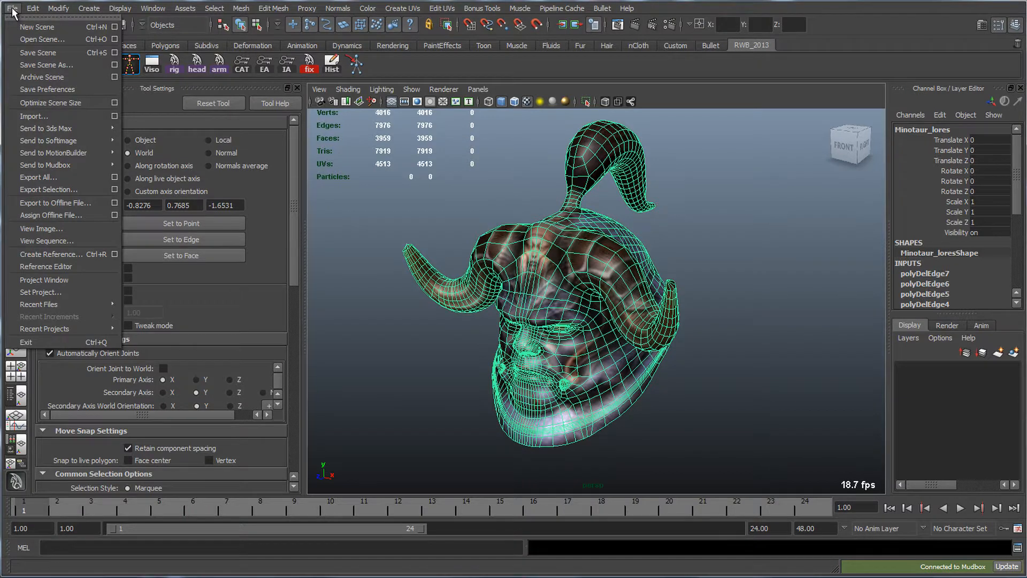
mouse_move(47, 166)
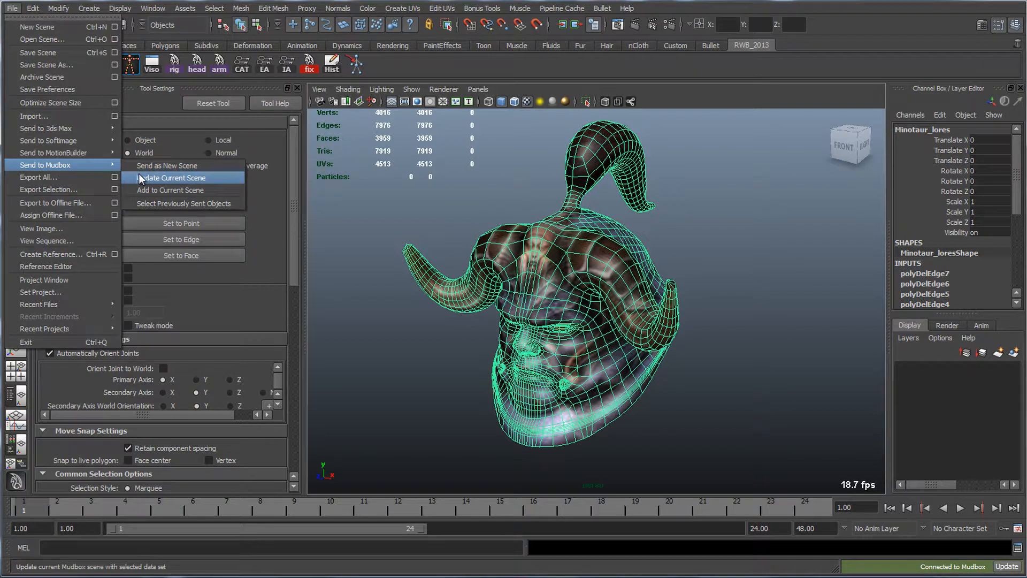
left_click(145, 203)
- Check the Loaded and Auto load settings of OneClick.mll in the Plug-in Manager and close the manager
left_click(153, 8)
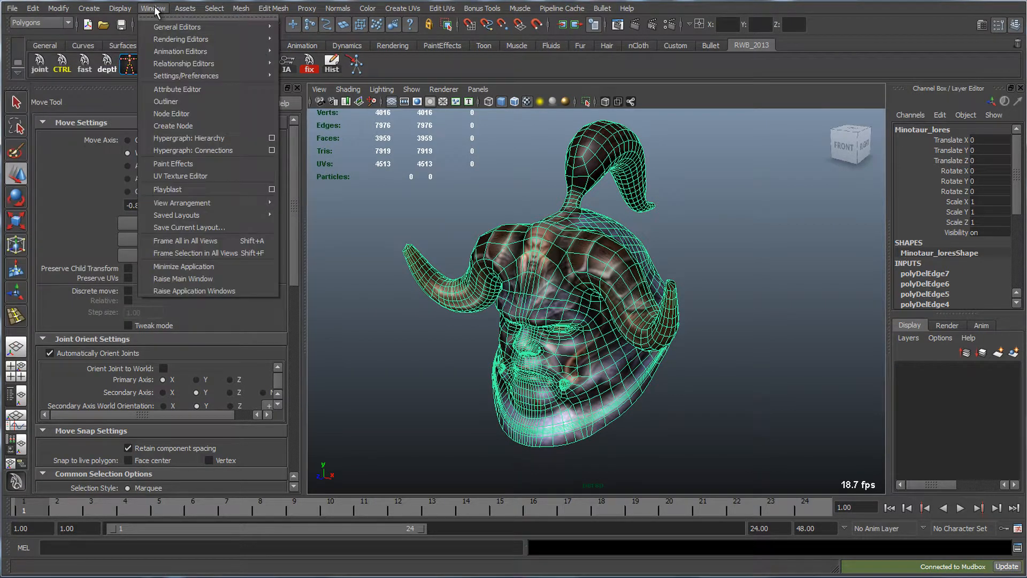
mouse_move(164, 75)
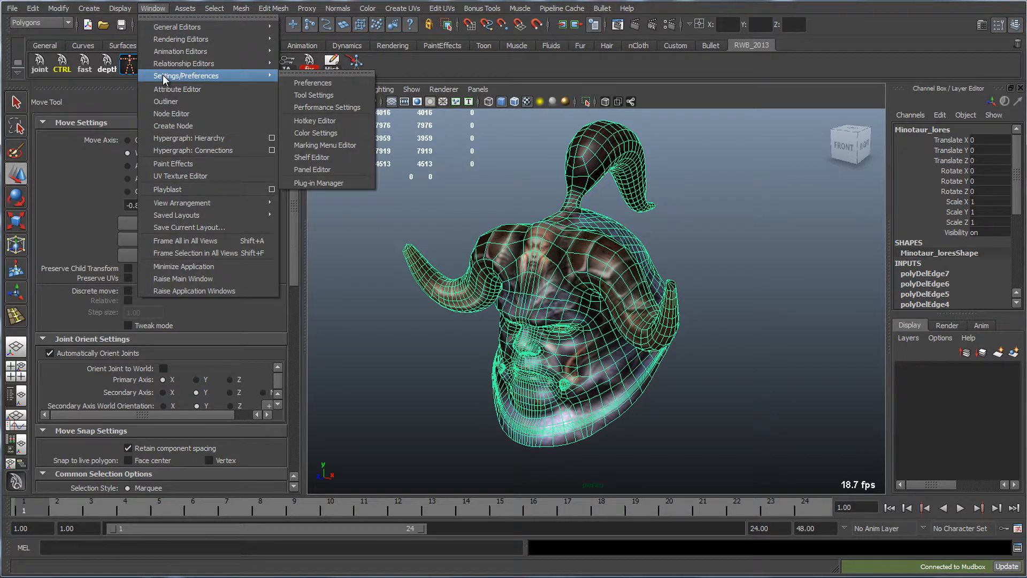
left_click(307, 182)
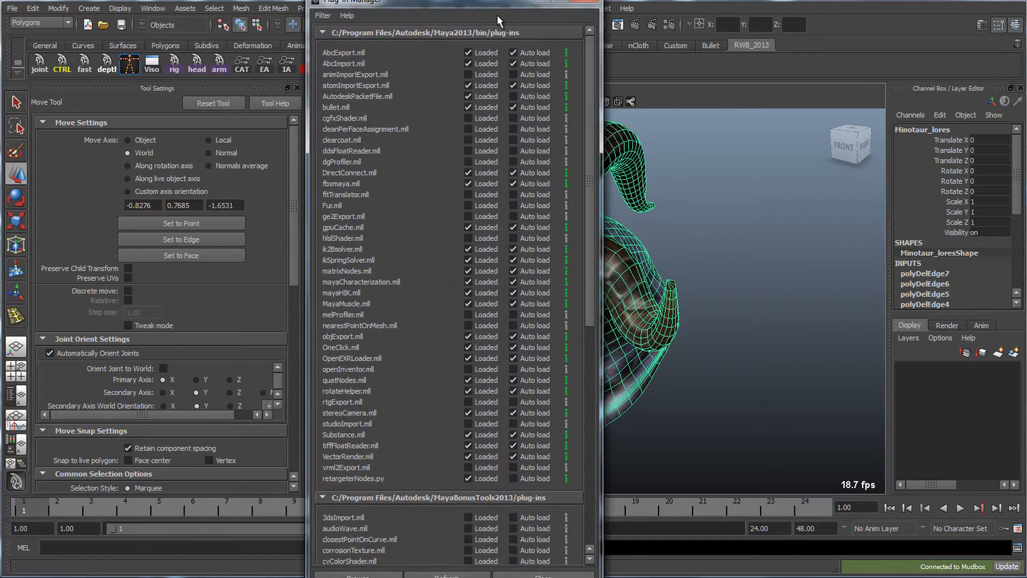
mouse_move(490, 0)
left_mouse_down()
mouse_move(485, 33)
mouse_move(483, 1)
left_mouse_up()
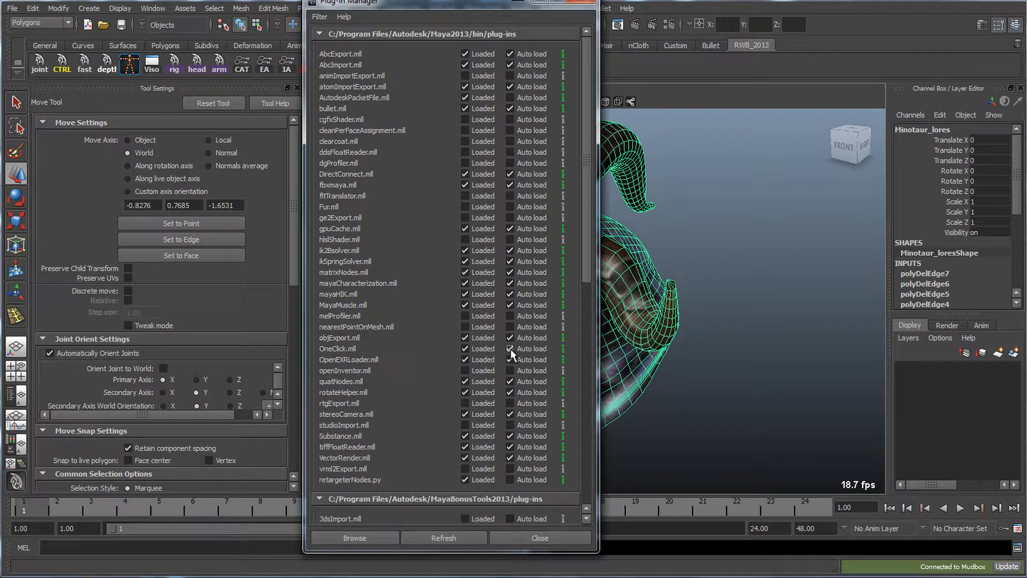
left_click(581, 2)
- Send the edited Minotaur_lores mesh back to Mudbox with Update Current Scene
left_click(12, 8)
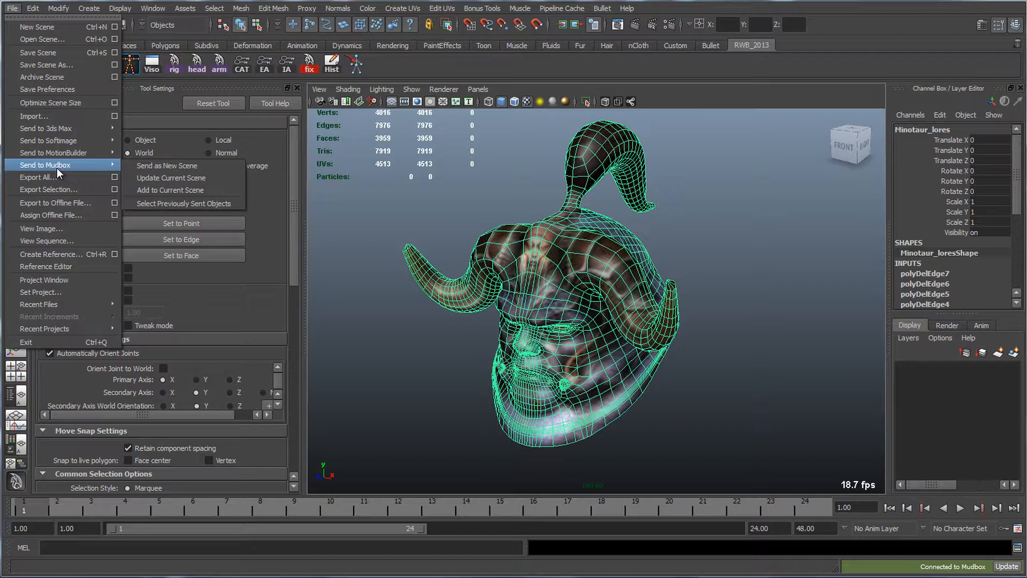
left_click(180, 177)
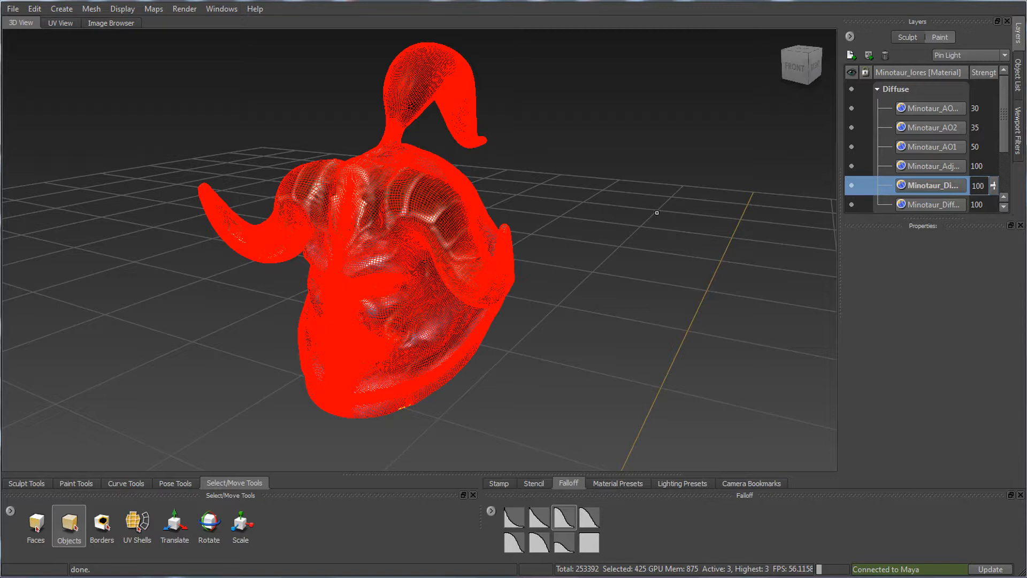
- Switch to Mudbox and examine the updated head's wireframe around the chin, face and both horns, then view the whole head from the front
mouse_move(366, 314)
left_mouse_down("alt")
mouse_move(440, 312)
mouse_move(422, 318)
left_mouse_up("alt")
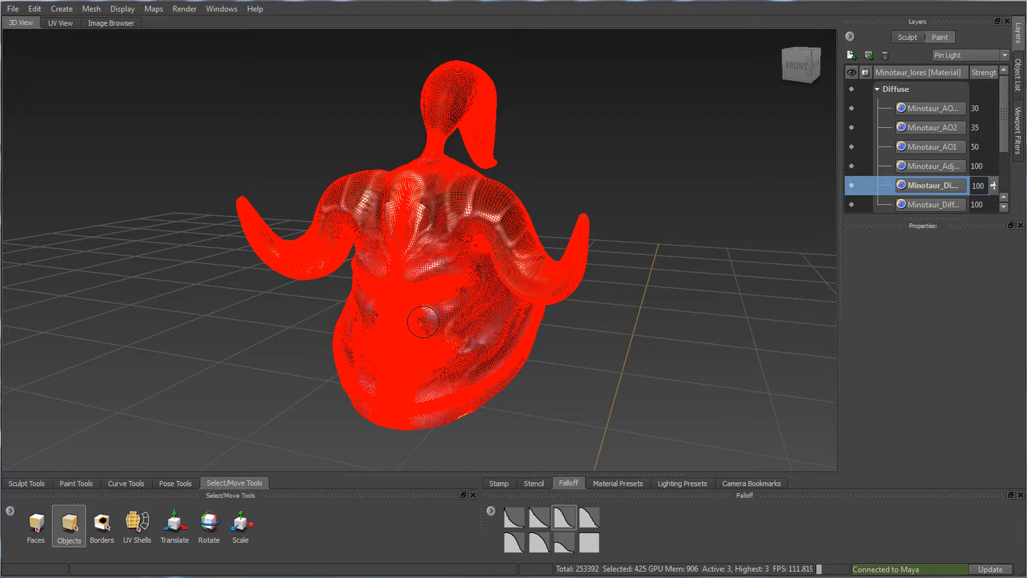
right_click_drag(431, 332, 530, 385, "alt")
right_click_drag(510, 266, 594, 276, "alt")
left_click_drag(594, 276, 556, 274, "alt")
right_click_drag(557, 274, 589, 278, "alt")
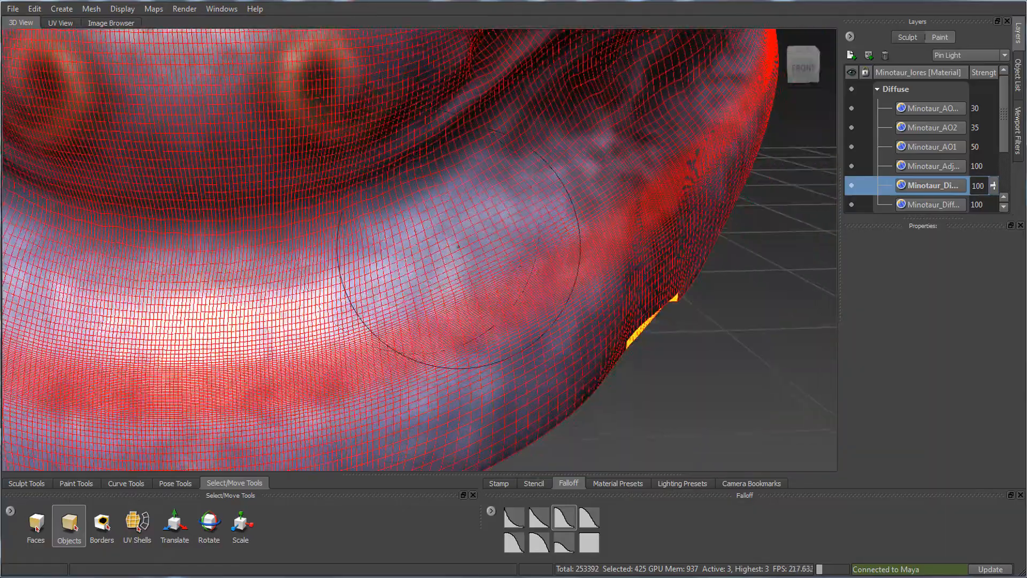
right_click_drag(459, 246, 432, 292, "alt")
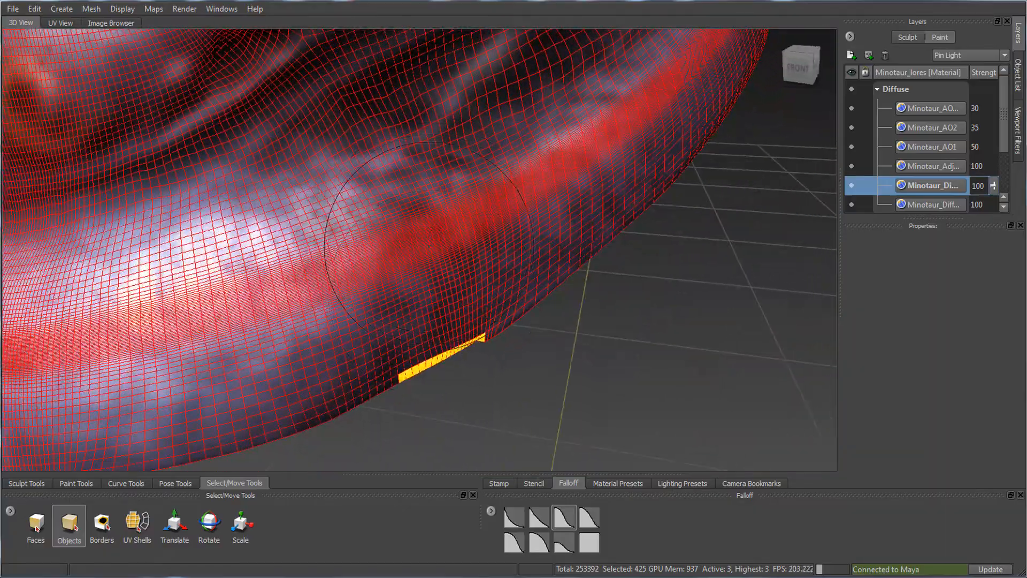
right_click_drag(426, 244, 396, 194, "alt")
left_click_drag(395, 194, 412, 287, "alt")
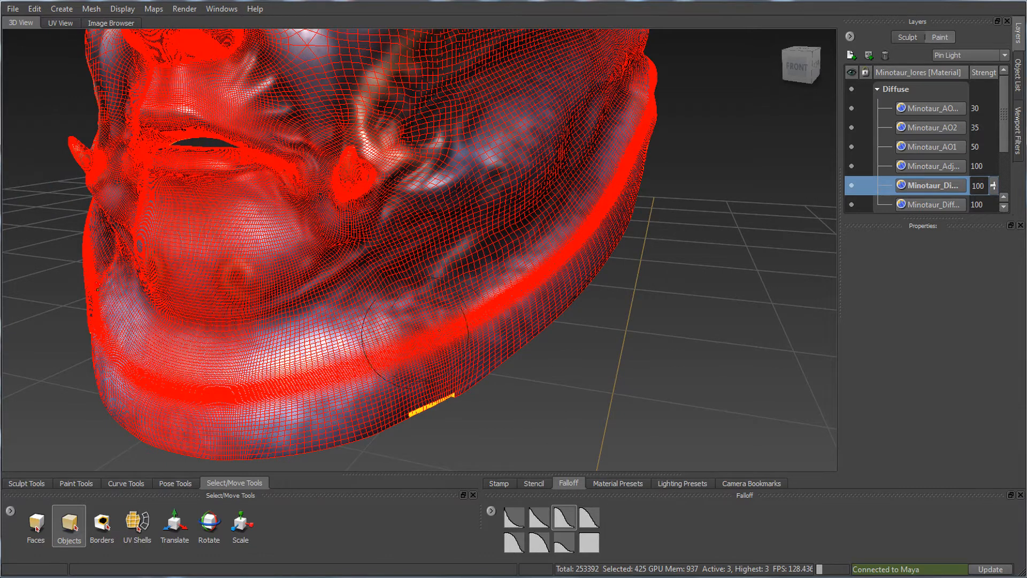
left_click_drag(558, 313, 549, 209, "alt")
left_click_drag(520, 284, 578, 312, "alt")
right_click_drag(578, 312, 623, 324, "alt")
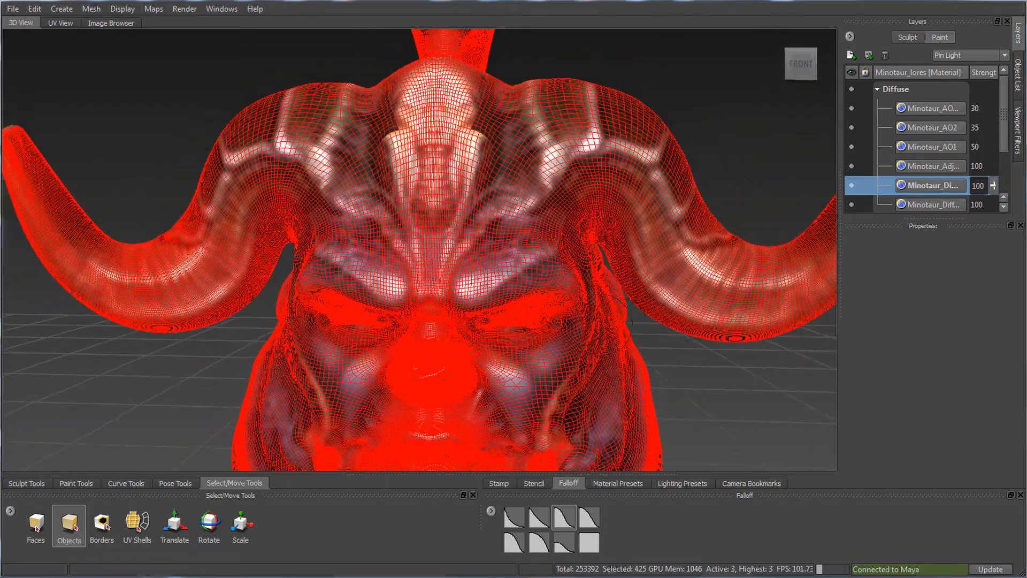
left_click_drag(635, 307, 647, 305, "alt")
middle_click_drag(647, 305, 699, 307, "alt")
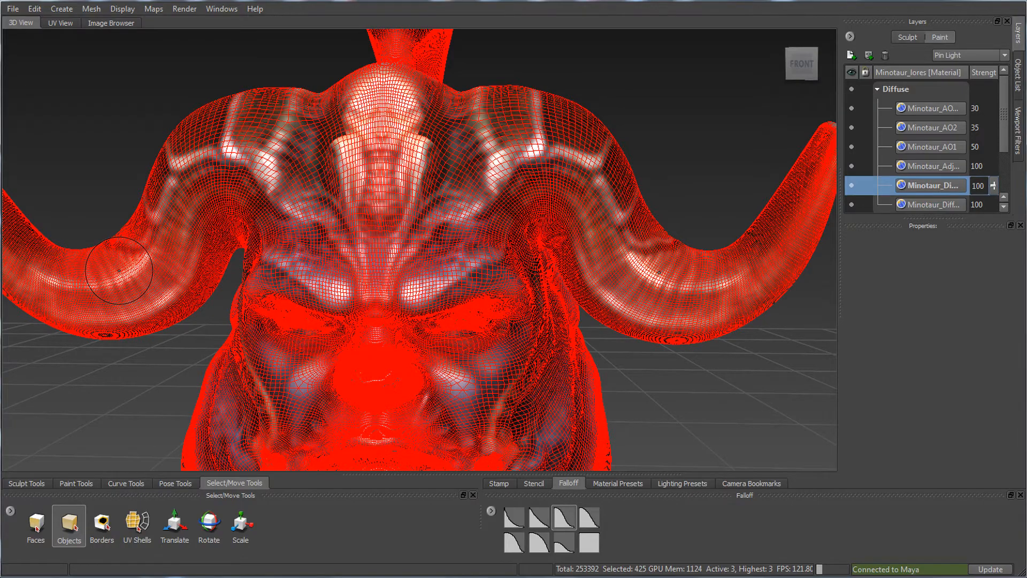
mouse_move(225, 279)
left_mouse_down("alt")
mouse_move(628, 335)
mouse_move(578, 334)
mouse_move(581, 326)
left_mouse_up("alt")
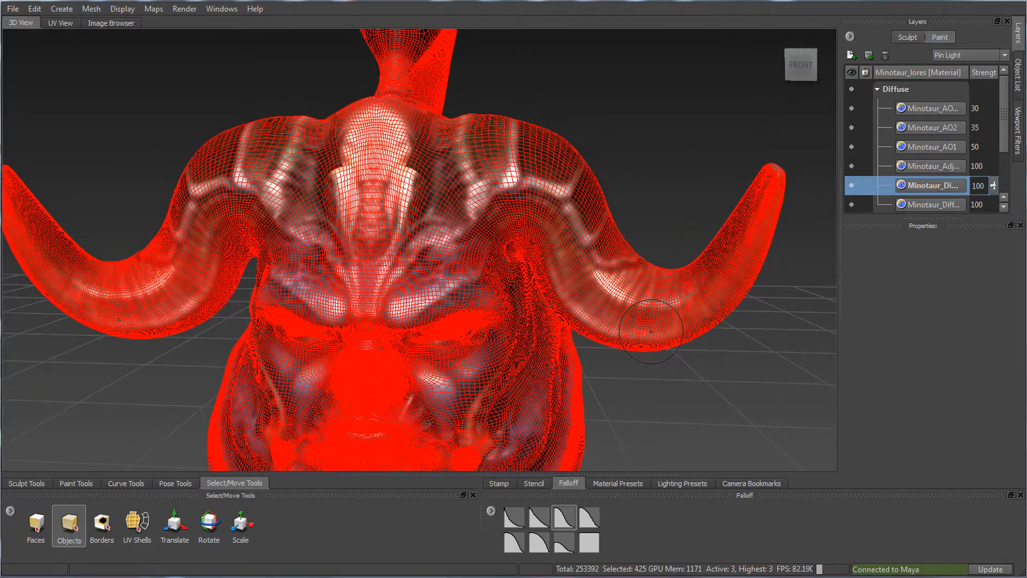
right_click_drag(634, 323, 587, 301, "alt")
left_click_drag(587, 302, 587, 360, "alt")
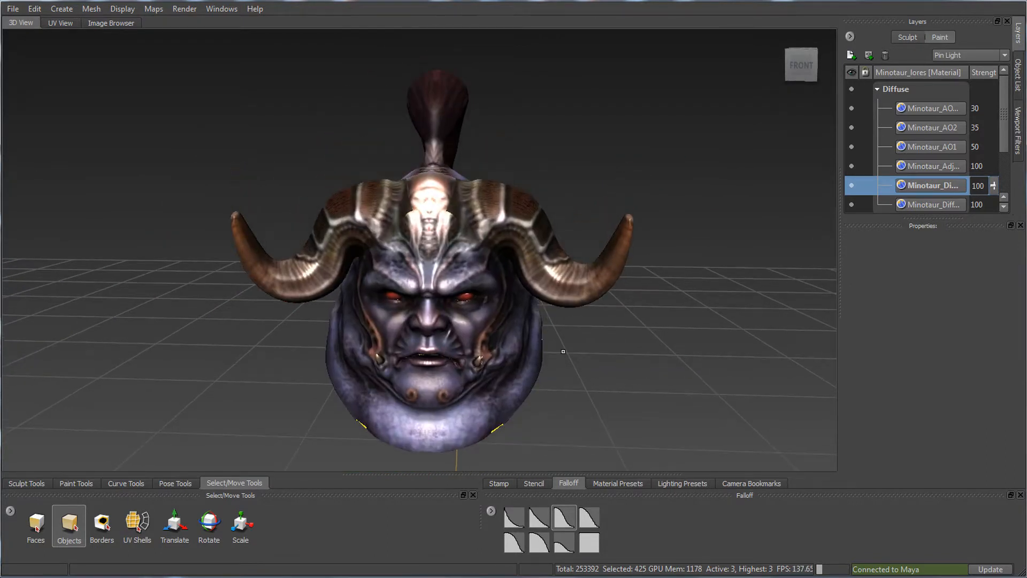
- Activate the UV Shells selection tool, test it on the mirrored middle horn shells, and clear the selection
left_click(125, 484)
left_click(192, 484)
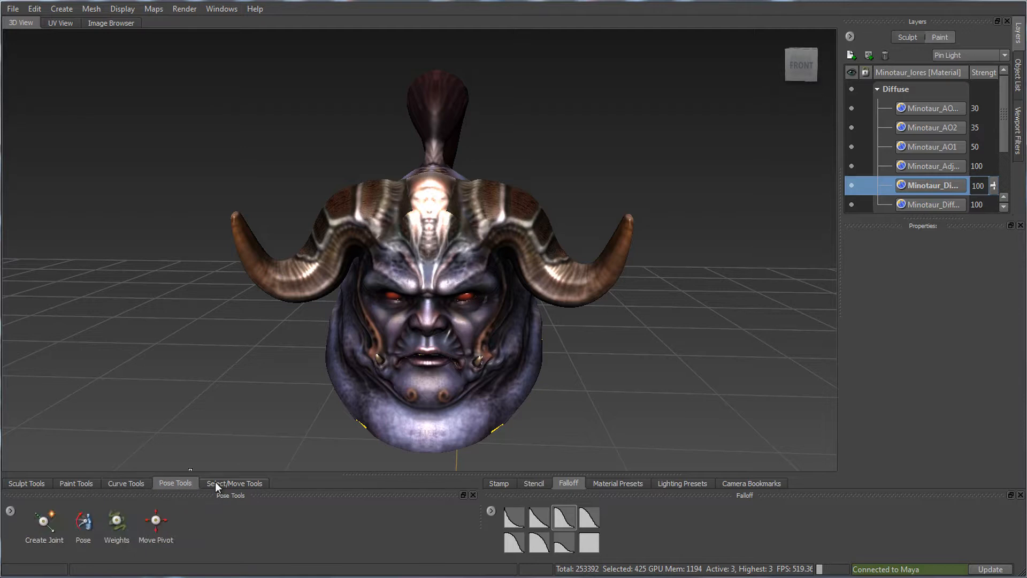
left_click(214, 483)
left_click(102, 521)
left_click(137, 522)
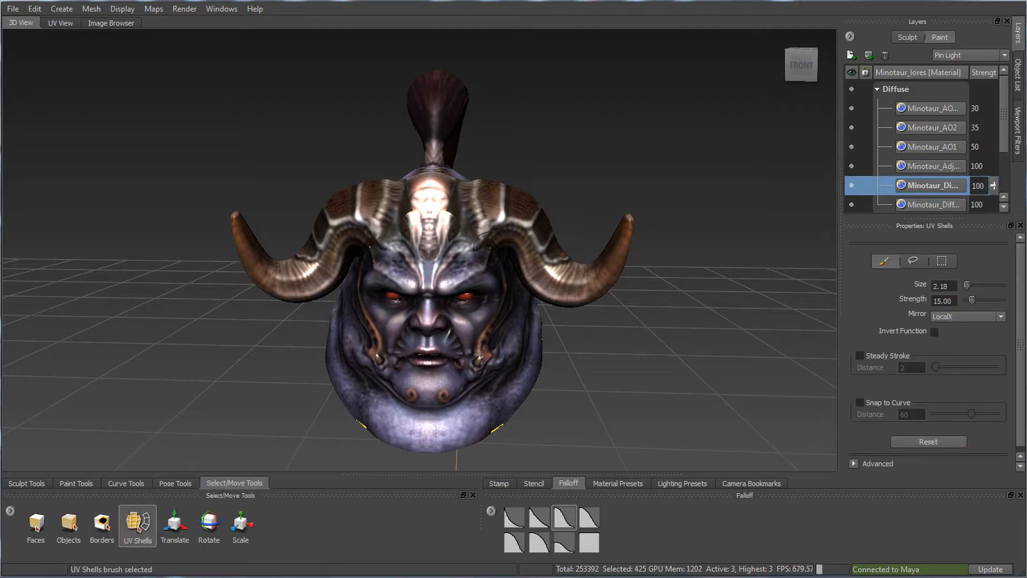
left_click(541, 257)
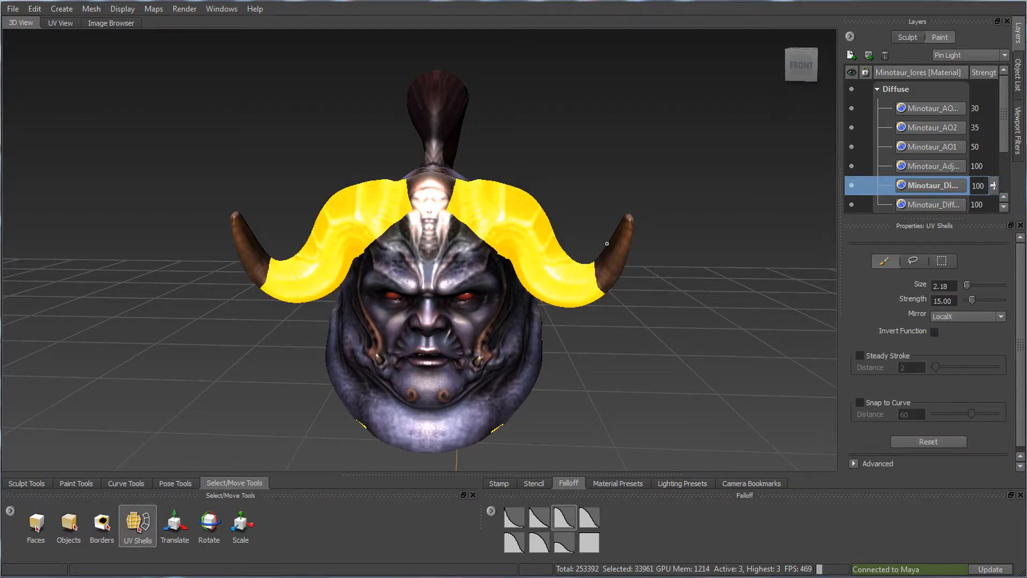
left_click(576, 177)
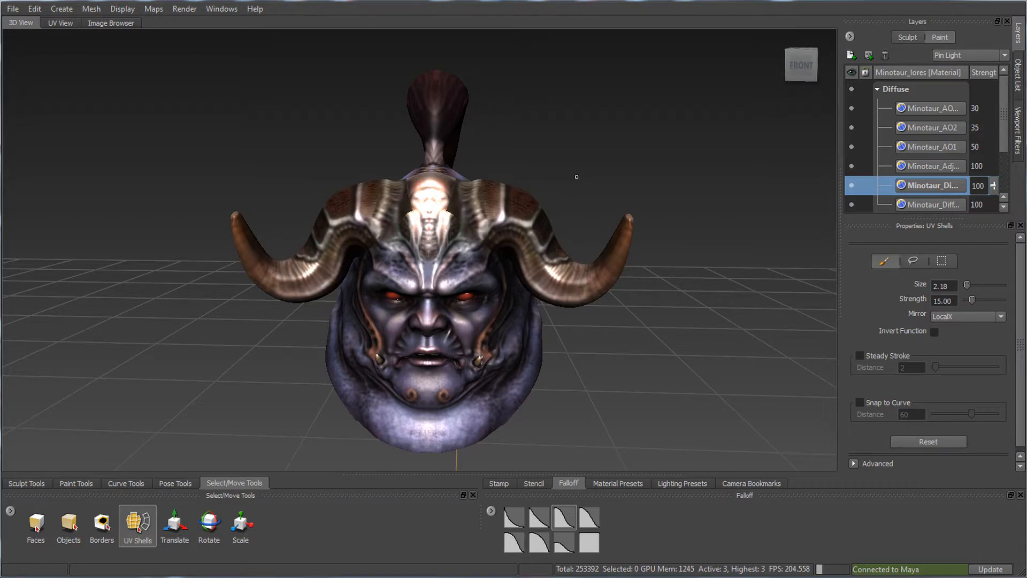
- Try selecting each middle horn shell separately with mirroring off, restore Local X mirroring, and clear the selection
key("x")
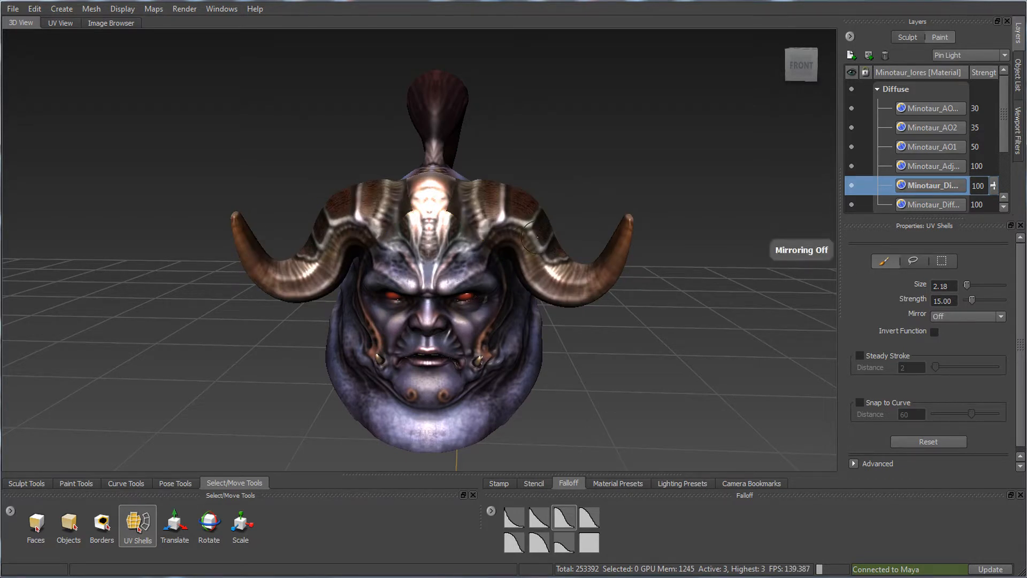
left_click(531, 221)
left_click(550, 186)
left_click(370, 210)
left_click(324, 152)
key("x")
left_click(544, 232)
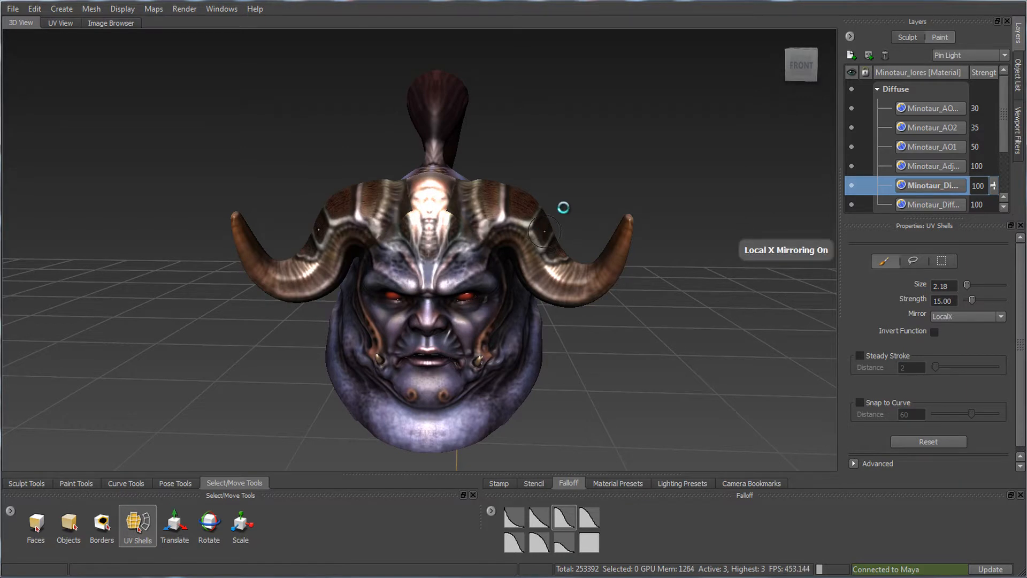
left_click(575, 199)
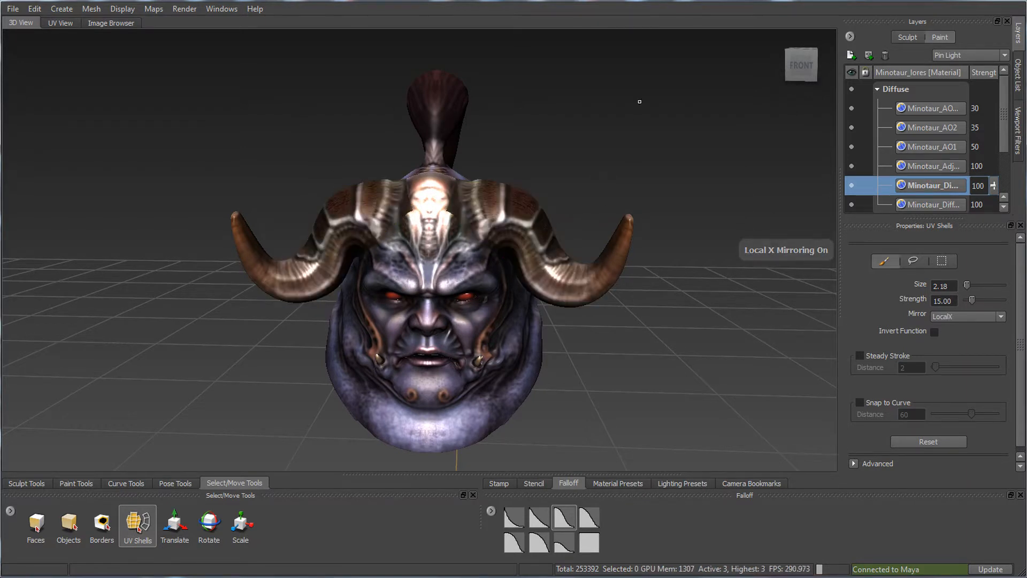
- Select the UV shells of both horn tips using Local X mirroring
left_click(631, 227)
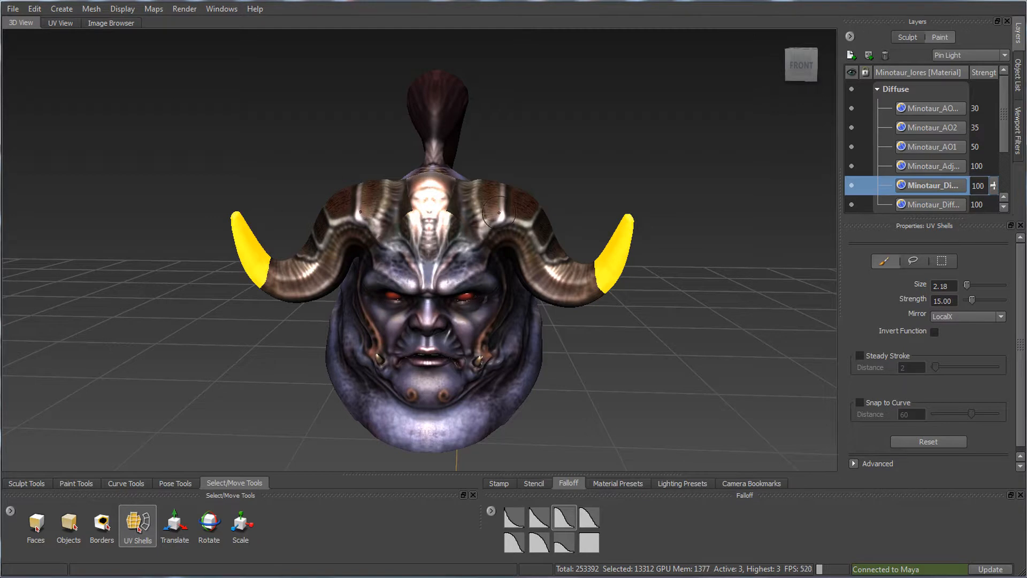
right_click_drag(535, 239, 640, 252, "alt")
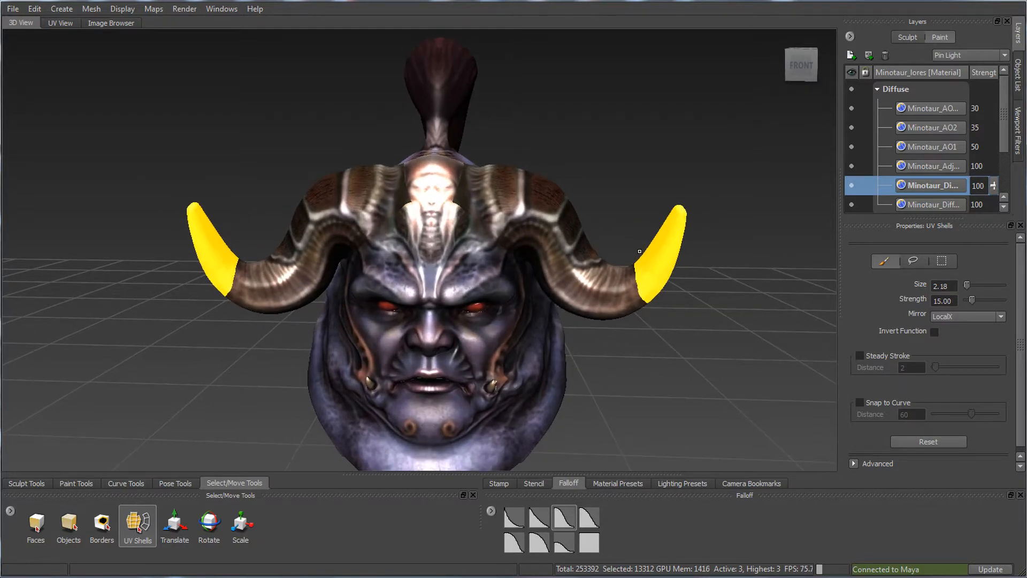
left_click_drag(661, 277, 618, 266, "alt")
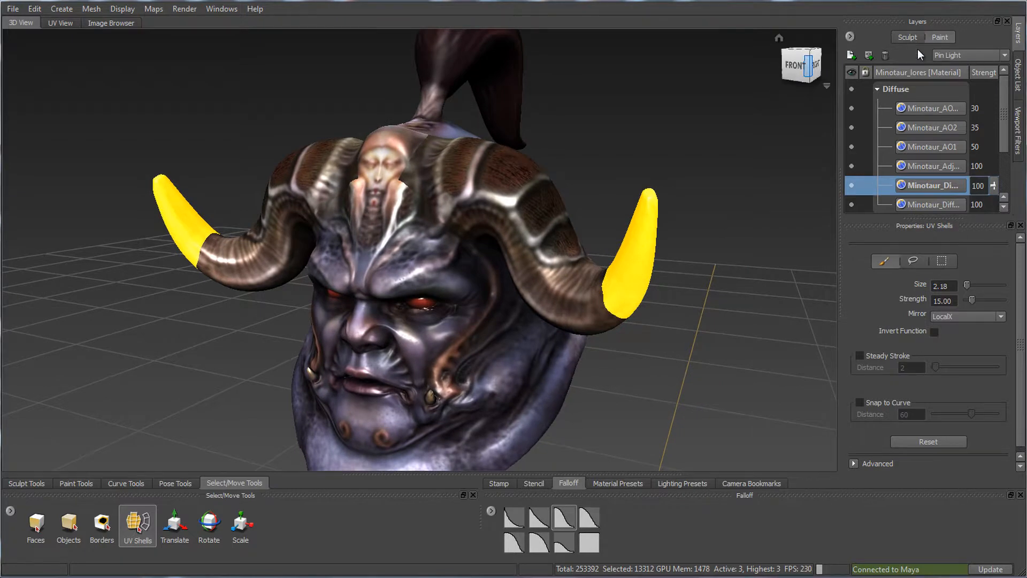
- Add a new sculpt layer to Minotaur_lores
left_click(915, 108)
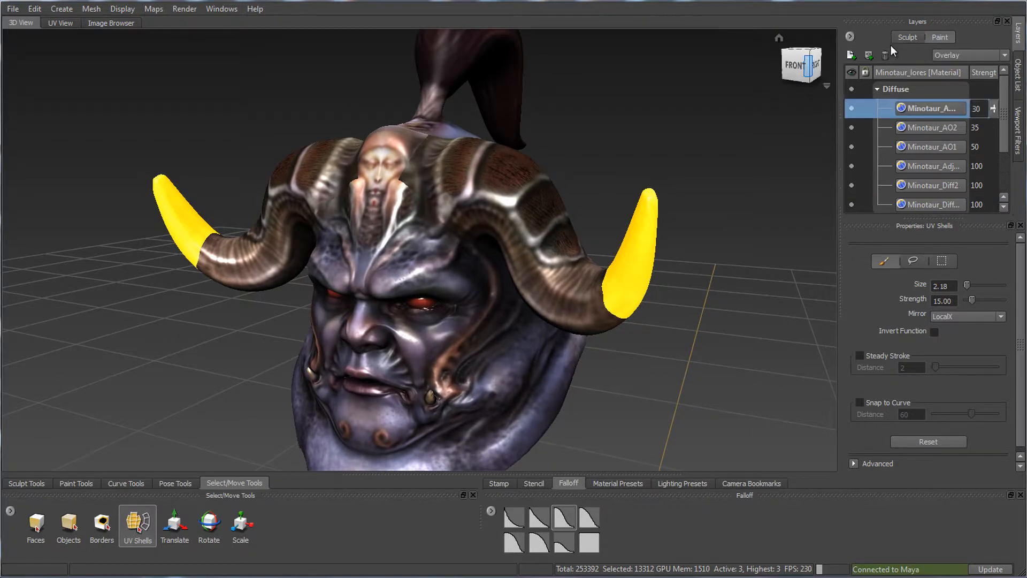
left_click(907, 38)
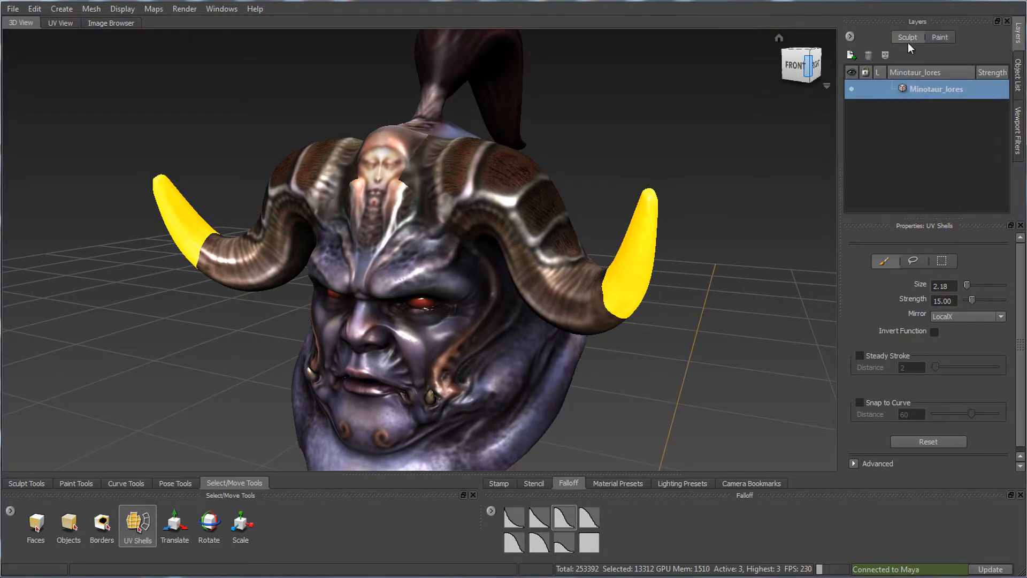
left_click(851, 55)
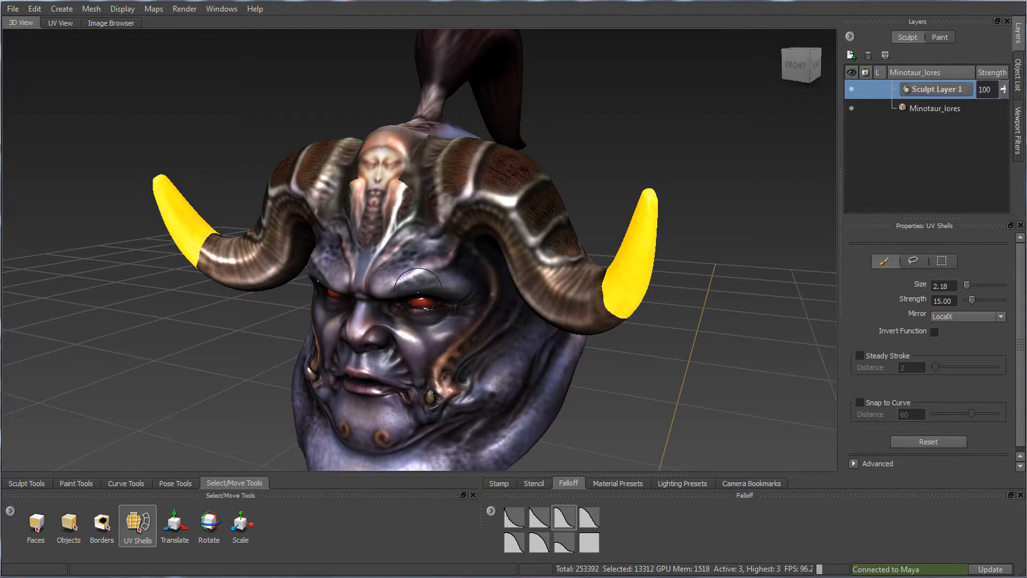
- Freeze the selected horn tips and invert the freeze so only the tips can be sculpted
right_click_drag(426, 298, 481, 293, "alt")
key("shift+f")
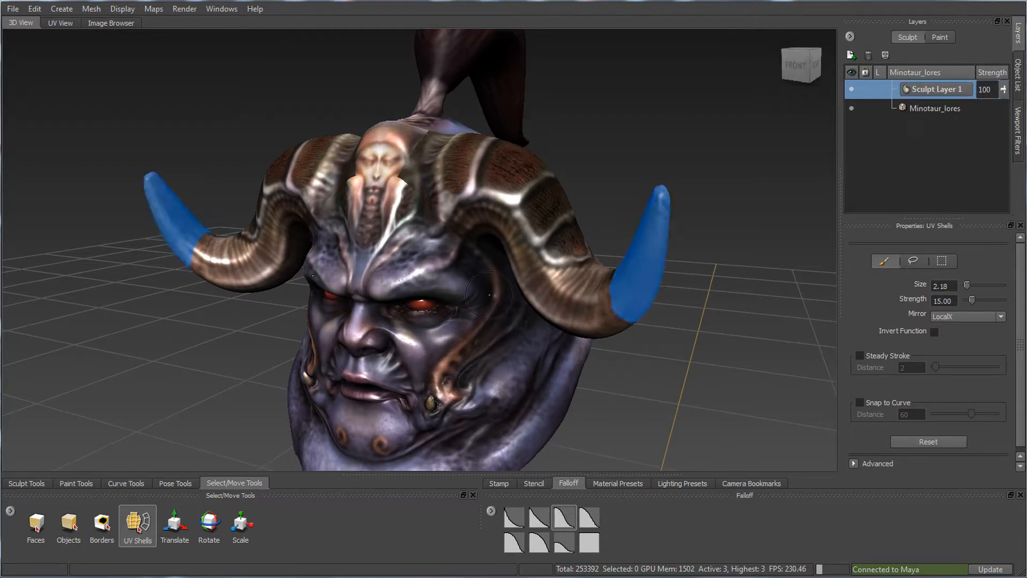
key("shift+i")
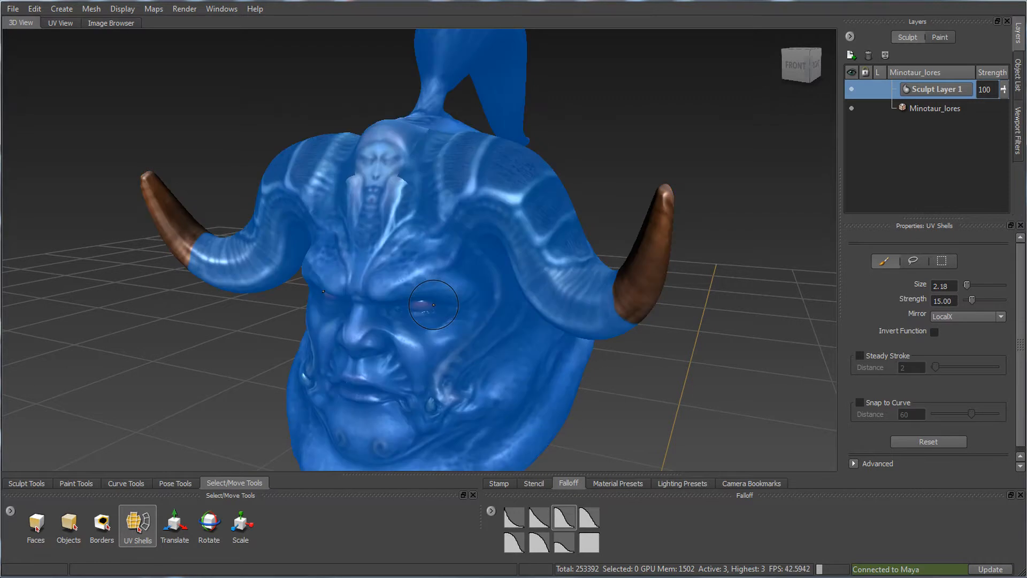
left_click_drag(433, 304, 476, 425, "alt")
- Activate the Sculpt brush, reset its settings, and adjust it to size 5.31 and strength 1.04
left_click(32, 484)
left_click(24, 533)
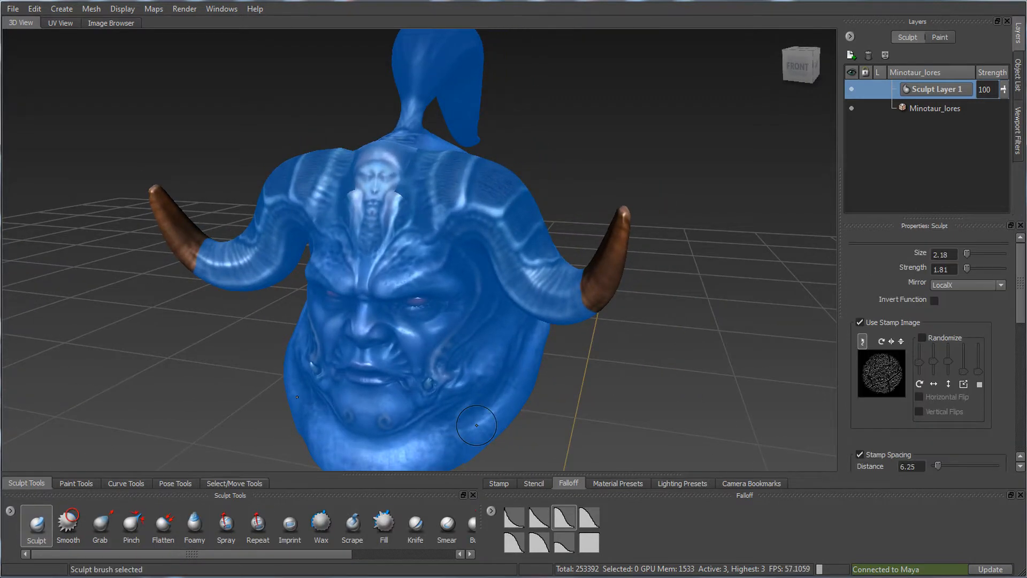
mouse_move(1021, 295)
left_mouse_down()
mouse_move(1022, 351)
mouse_move(1000, 442)
left_mouse_up()
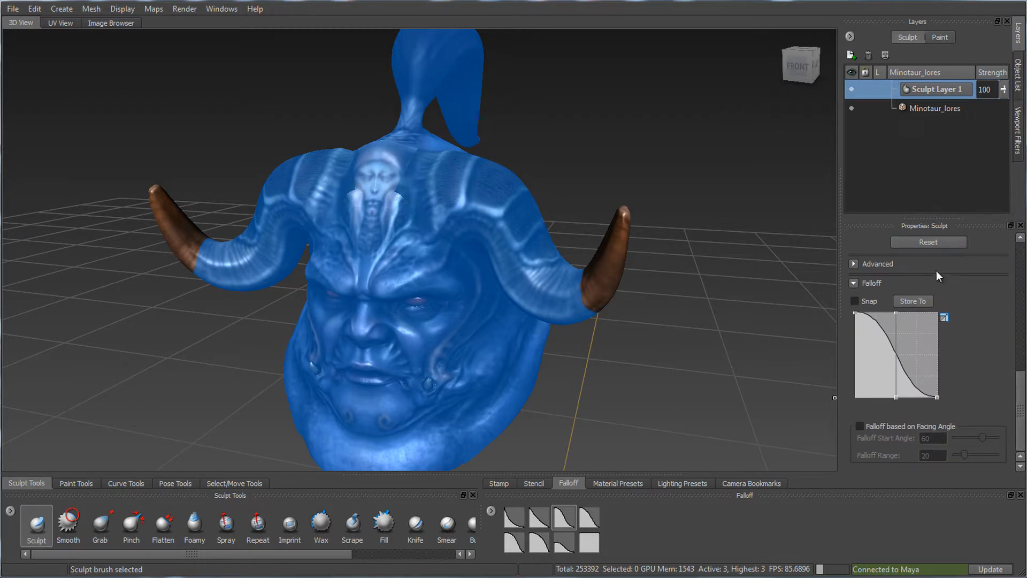
left_click_drag(1020, 390, 1016, 258)
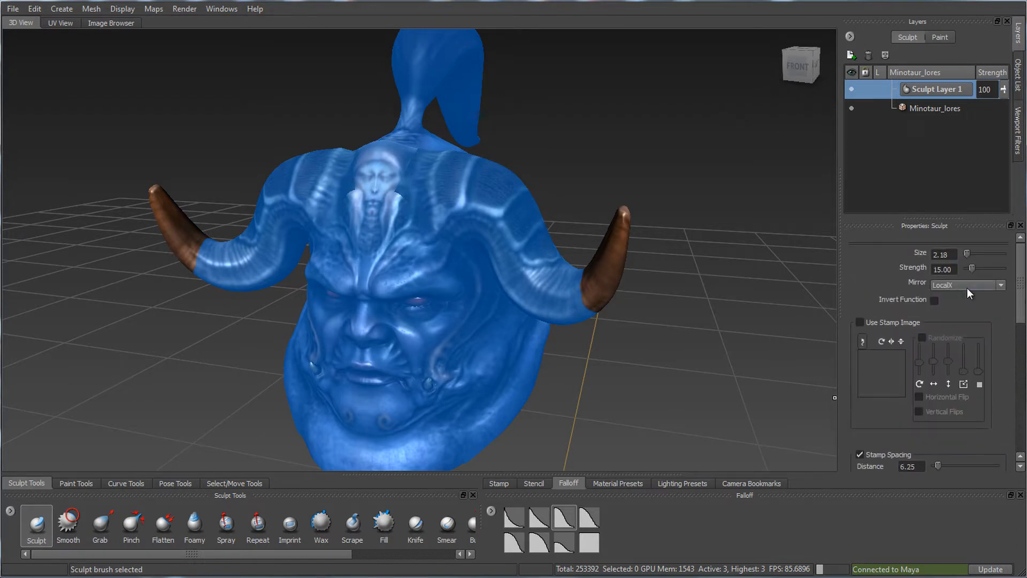
left_click_drag(576, 226, 583, 230)
mouse_move(474, 253)
left_mouse_down()
mouse_move(385, 251)
mouse_move(395, 251)
mouse_move(396, 359)
left_mouse_up()
left_click_drag(395, 250, 395, 267)
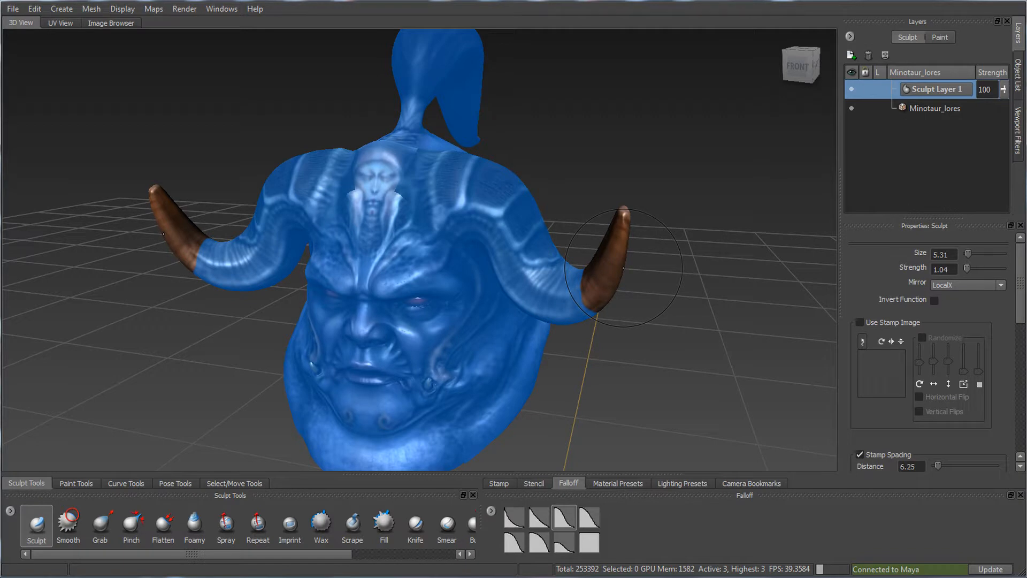
- Try a sculpt stroke and a flood on the unfrozen horn tips at strength 1.04, undoing each
mouse_move(609, 258)
left_mouse_down()
mouse_move(606, 270)
mouse_move(583, 269)
mouse_move(616, 253)
mouse_move(618, 224)
left_mouse_up()
key("ctrl+z")
left_click_drag(527, 292, 589, 275, "alt")
scroll(1023, 311, "down", 4)
left_click(930, 391)
left_click_drag(631, 292, 712, 307, "alt")
key("ctrl+z")
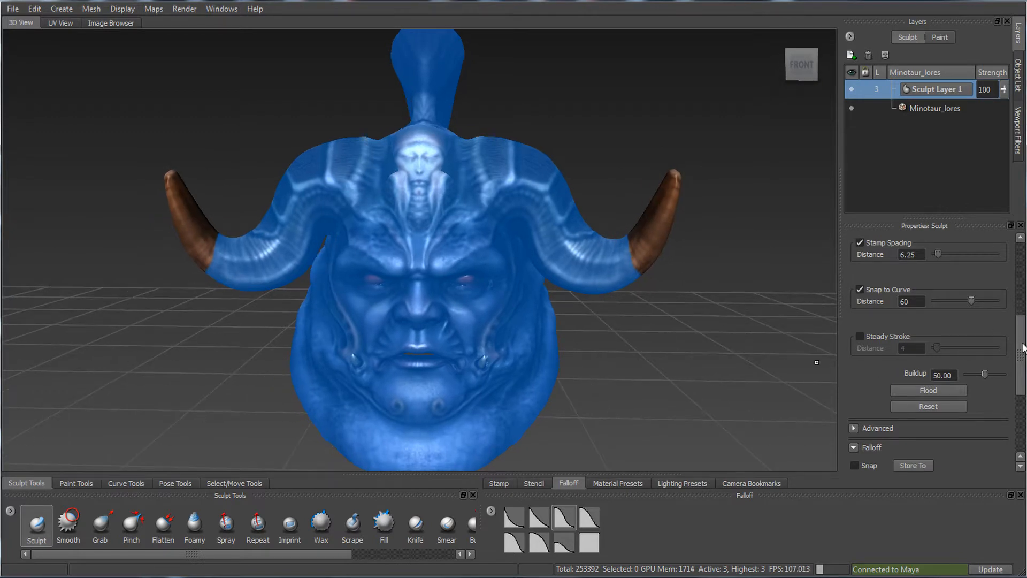
- Try flooding the unfrozen horn tips with the Sculpt brush strength set to 0.20, and undo the flood
left_click_drag(1023, 346, 1012, 253)
left_click(950, 269)
type("0.20")
key("Return")
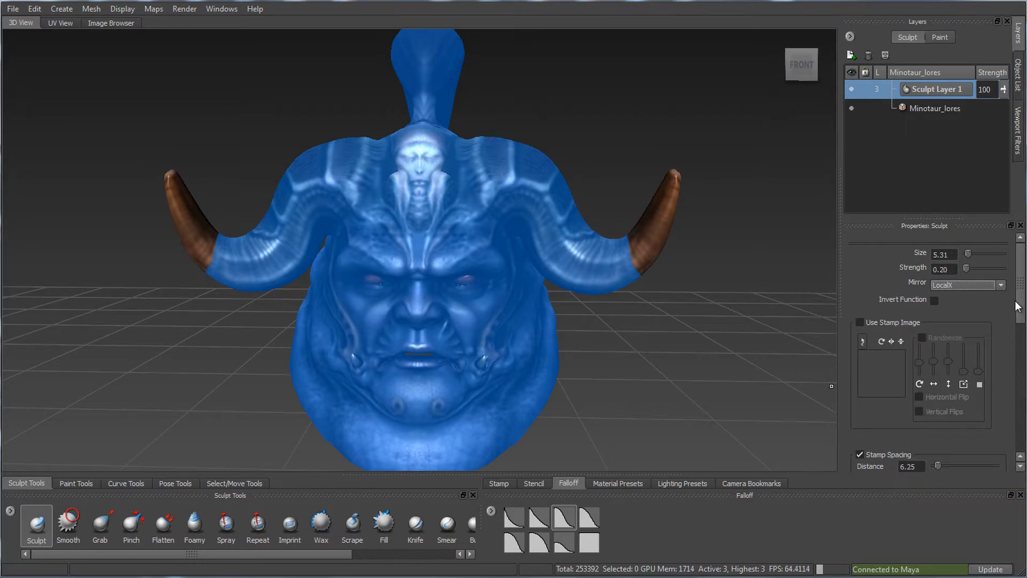
scroll(1011, 323, "down", 5)
left_click(930, 439)
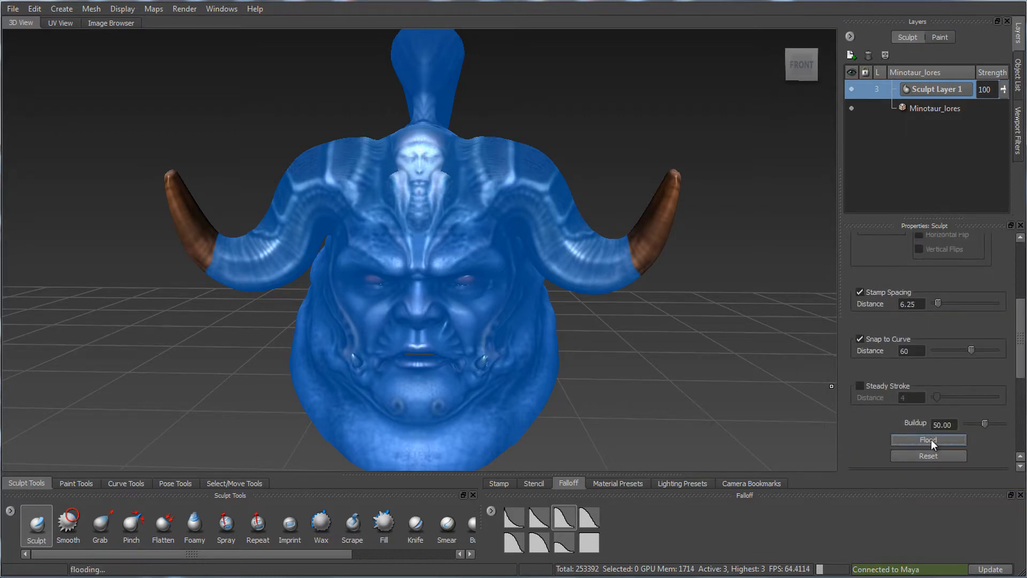
key("ctrl+z")
- Set the Sculpt brush strength to 0.2, flood the unfrozen horn tips, and unfreeze the rest of the head
left_click_drag(1018, 366, 1018, 291)
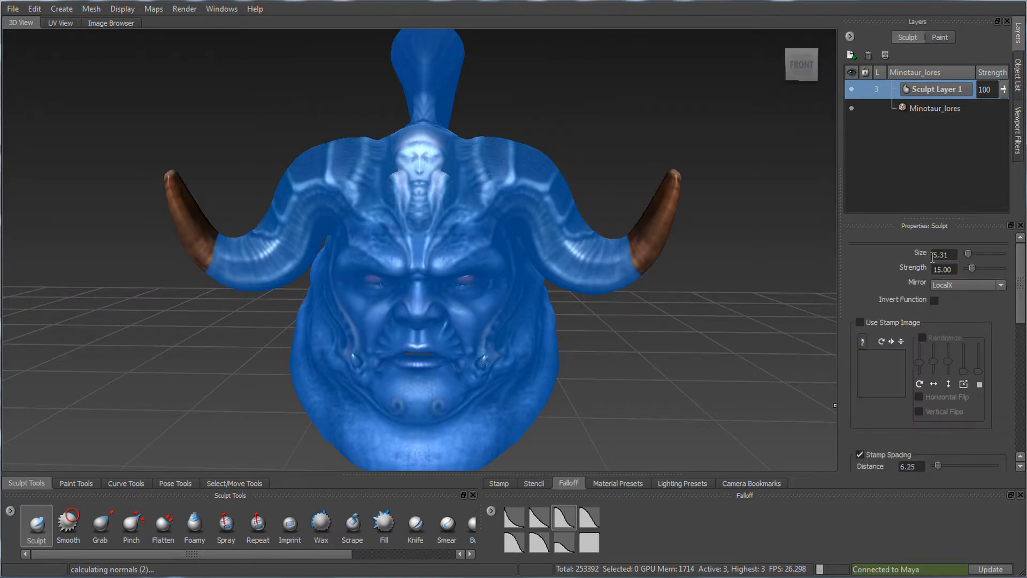
double_click(956, 270)
type(".2")
key("Return")
left_click_drag(1018, 324, 1022, 402)
left_click(915, 357)
left_click_drag(675, 293, 597, 315, "alt")
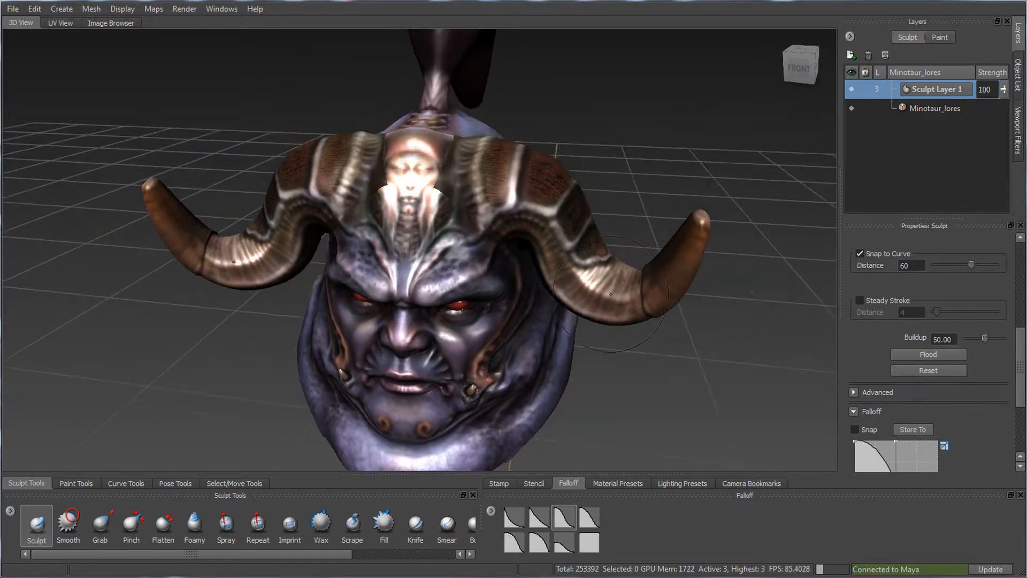
left_click_drag(681, 331, 696, 272, "alt")
left_click_drag(587, 313, 568, 292, "alt")
- Show the head's paint layers and subdivide the mesh to a new level 4
left_click(941, 37)
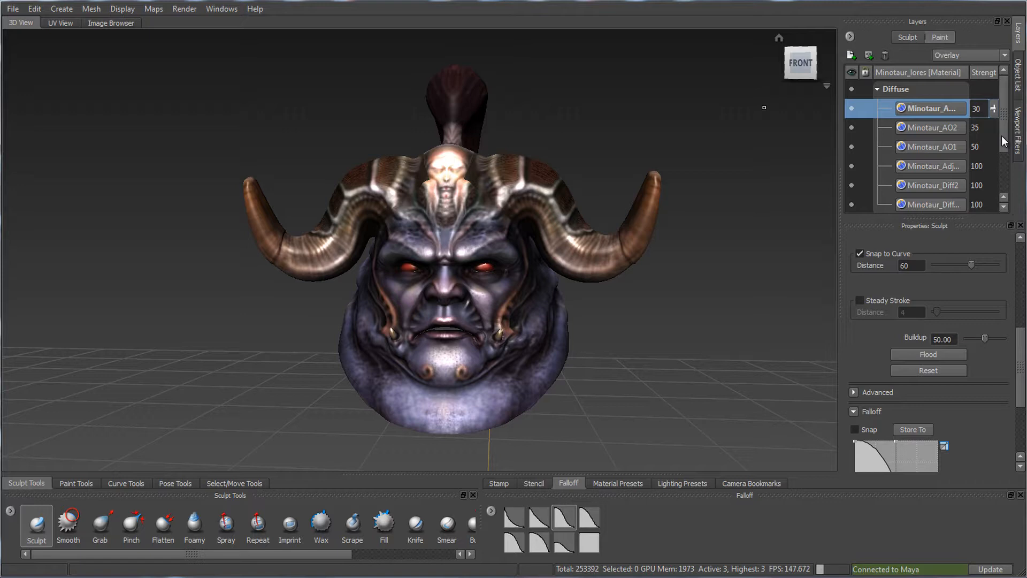
left_click_drag(662, 263, 558, 391, "alt")
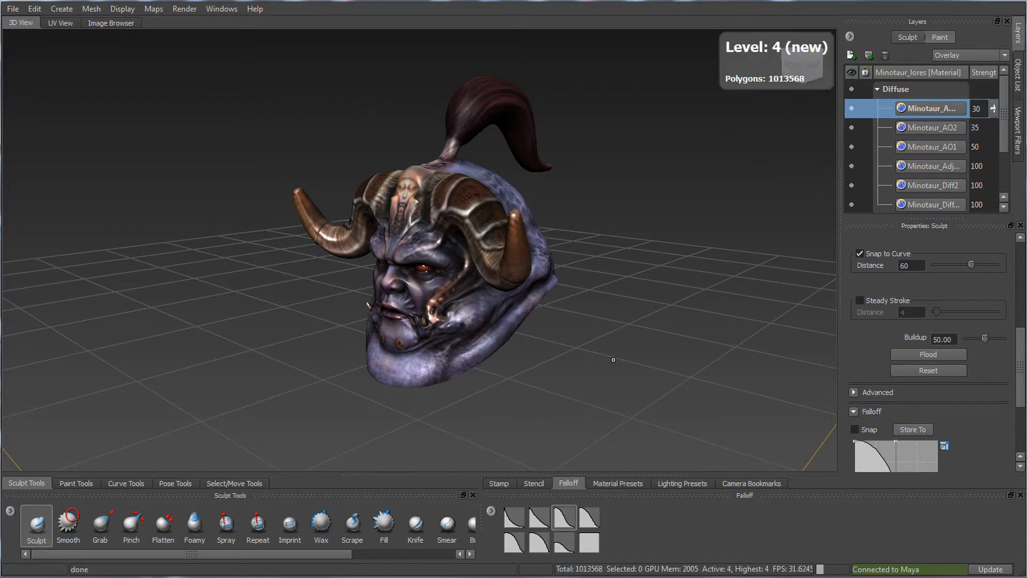
left_click_drag(611, 349, 614, 348, "alt")
left_click_drag(695, 298, 657, 306, "alt")
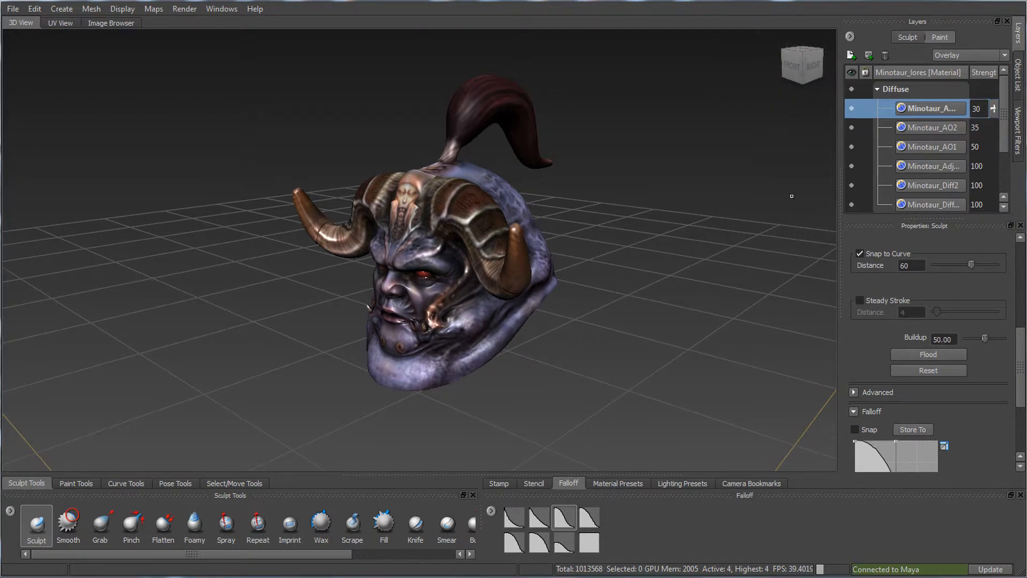
- Return to the sculpt layers and add a new sculpt layer above the existing one
left_click(909, 38)
left_click(851, 55)
left_click_drag(594, 292, 501, 295, "alt")
right_click_drag(501, 295, 537, 369, "alt")
mouse_move(538, 369)
left_mouse_down("alt")
mouse_move(559, 369)
mouse_move(543, 356)
left_mouse_up("alt")
- Browse the stamp library in an enlarged tray and choose the first blue vector displacement stamp
left_click(496, 484)
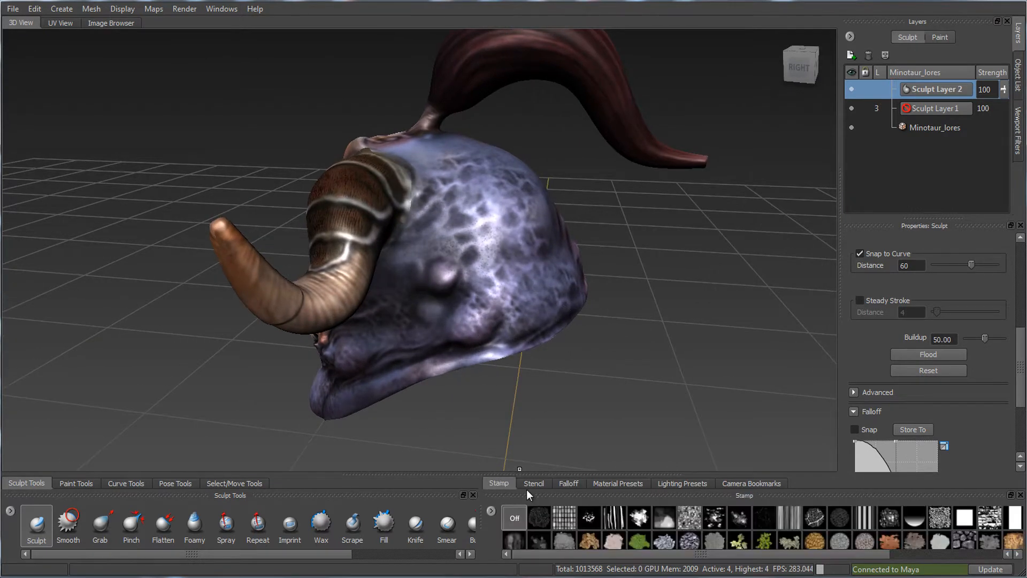
left_click_drag(553, 472, 554, 456)
left_click_drag(729, 555, 884, 554)
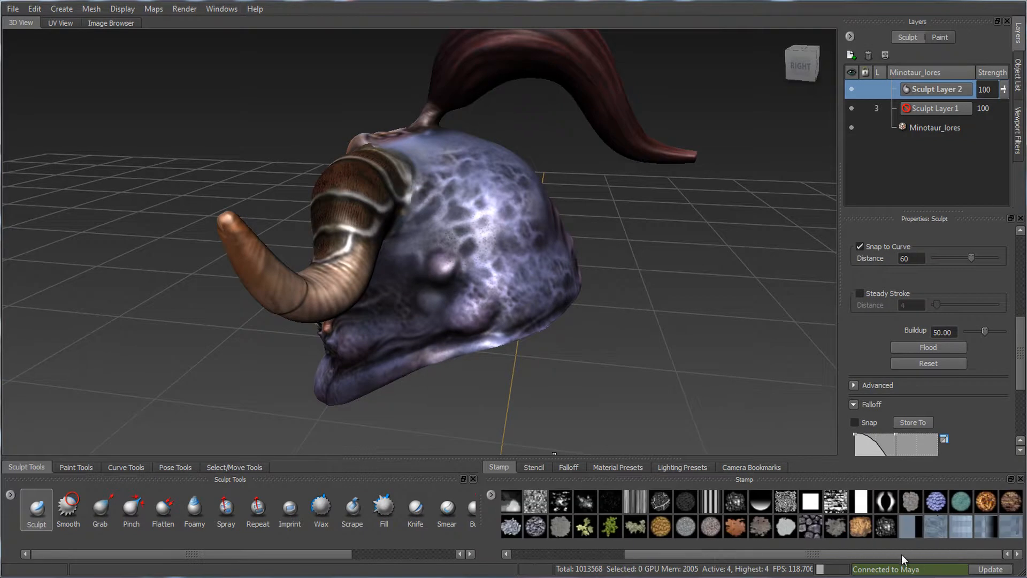
left_click_drag(532, 359, 529, 371, "alt")
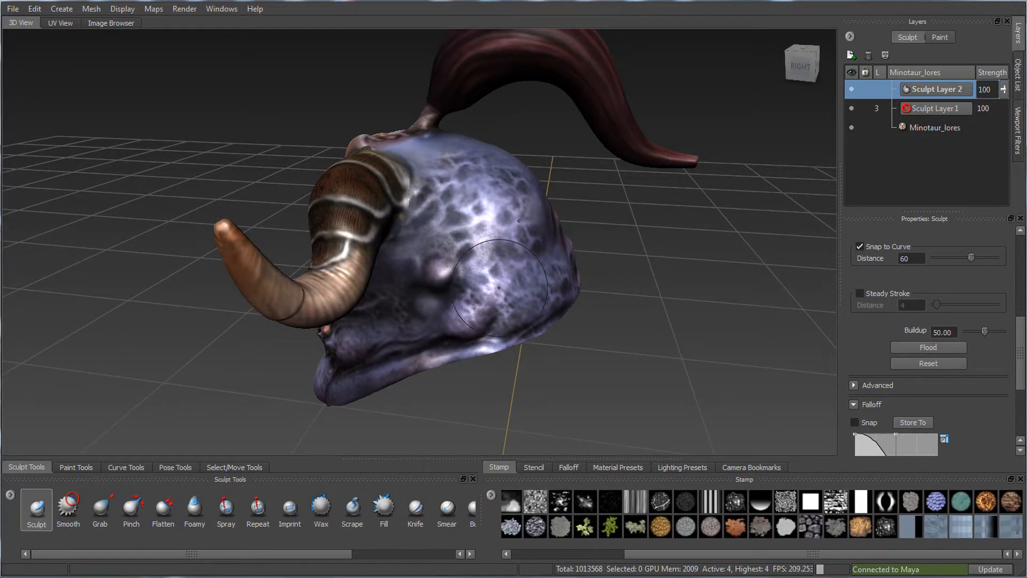
left_click_drag(535, 328, 542, 337, "alt")
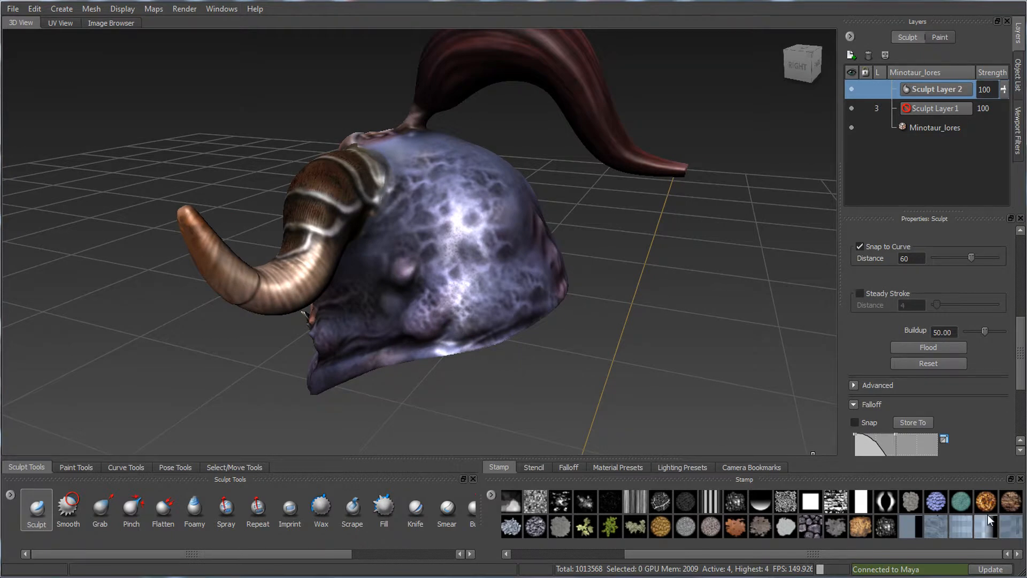
left_click_drag(503, 283, 607, 415, "alt")
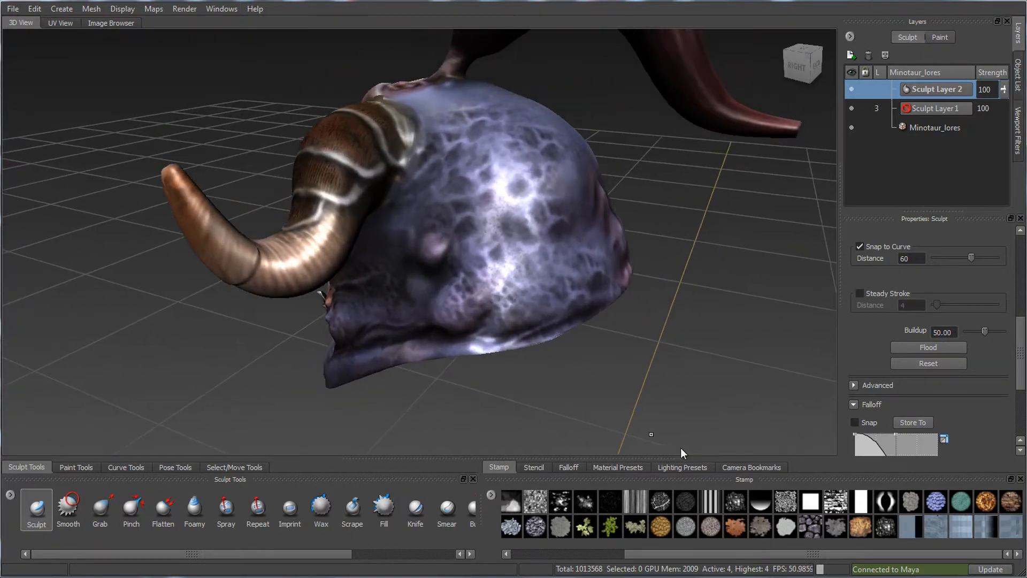
left_click(915, 534)
- Preview the v_humanEar_vdm and v_tiledScales_vdm stencils over the head and switch the stencil off
left_click(535, 467)
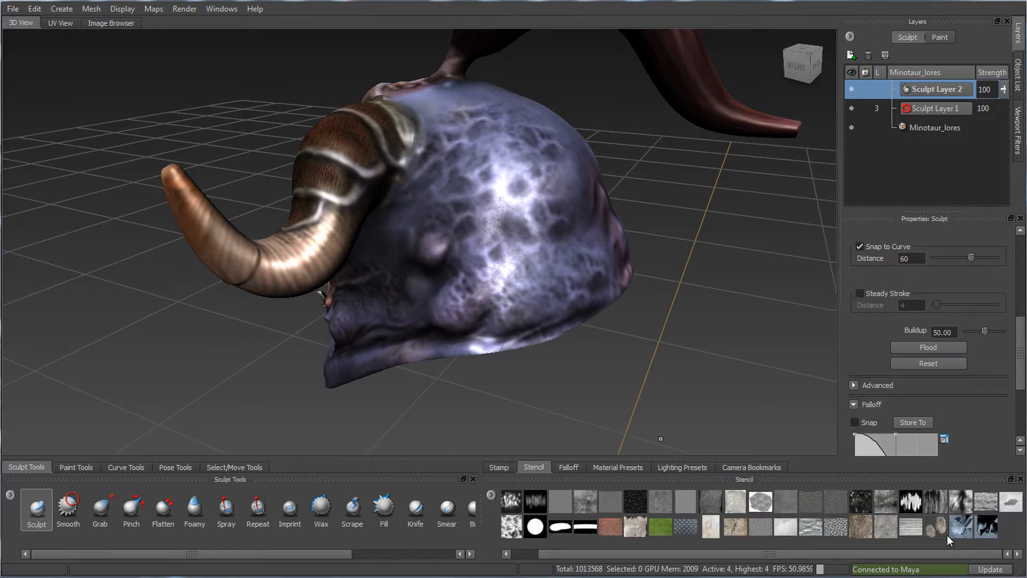
left_click(971, 536)
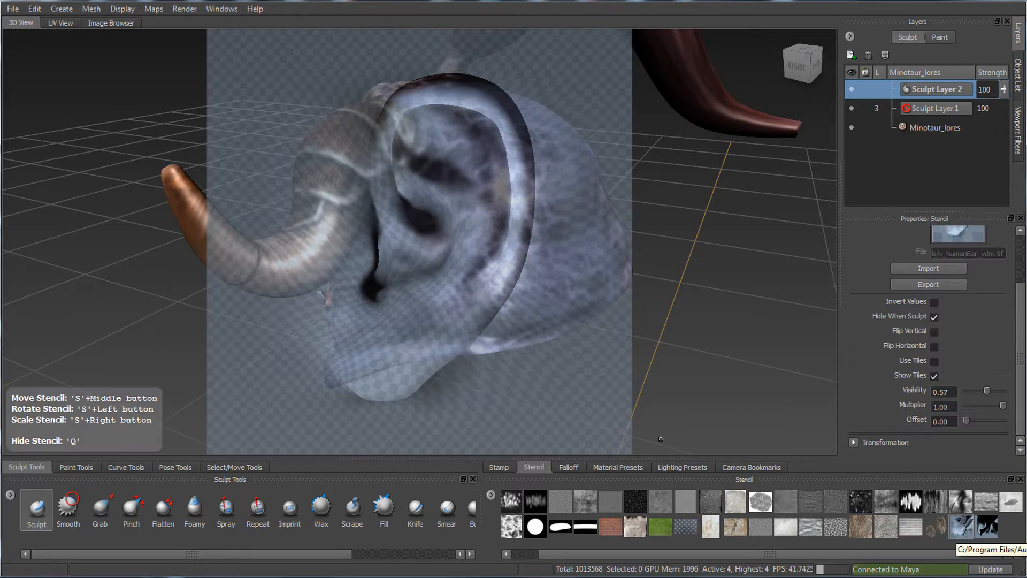
left_click(989, 529)
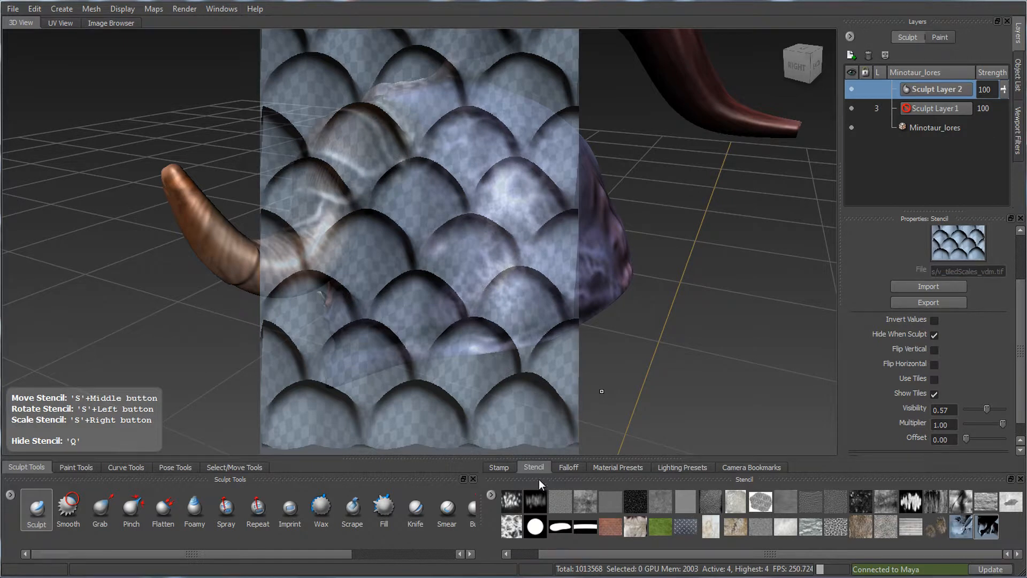
left_click_drag(583, 552, 531, 554)
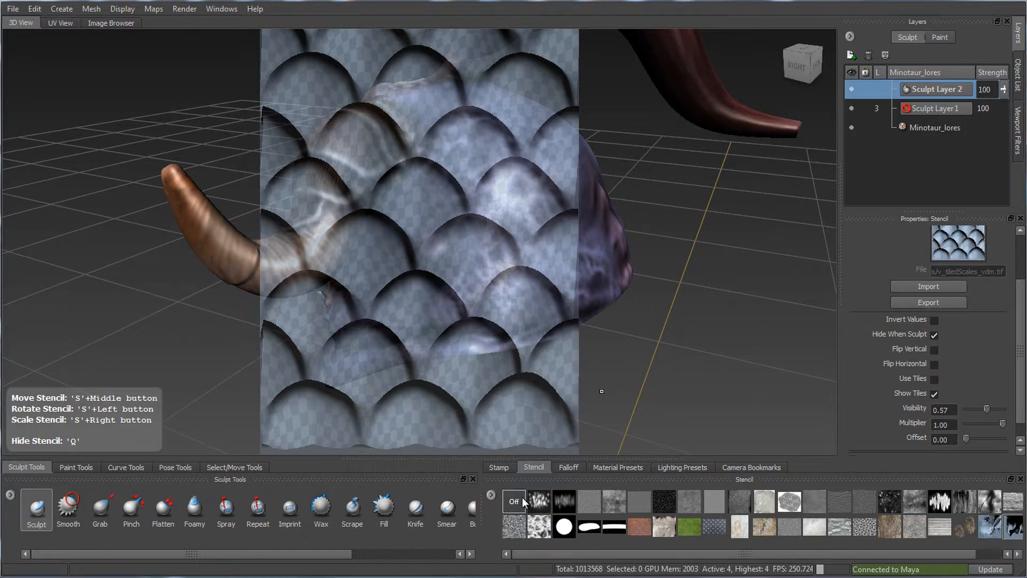
left_click(512, 508)
- Try a vector displacement stamp stroke on the side of the head at size 5.31 and strength 100, undoing it
left_click(501, 468)
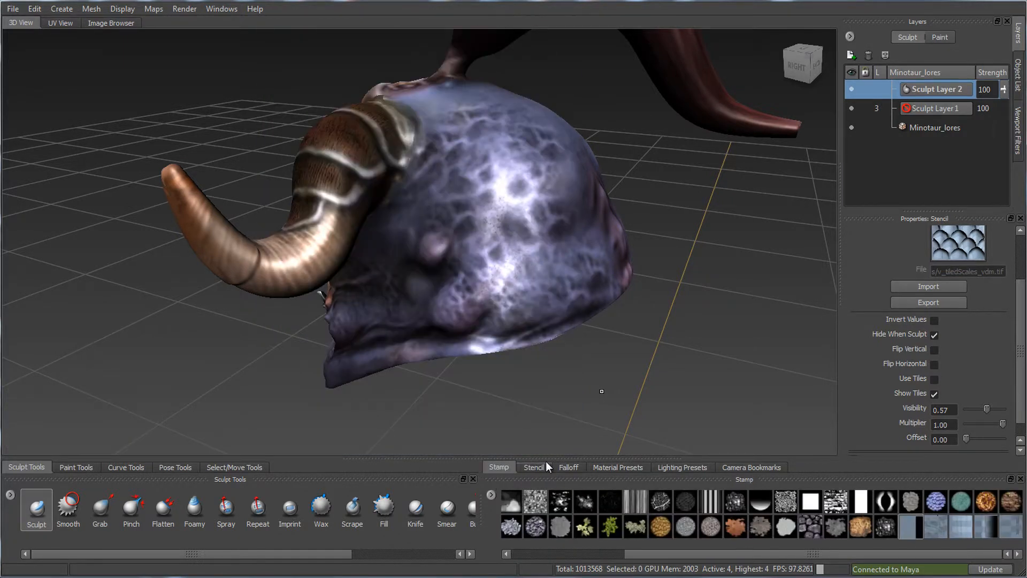
left_click_drag(540, 257, 551, 288, "alt")
left_click(937, 527)
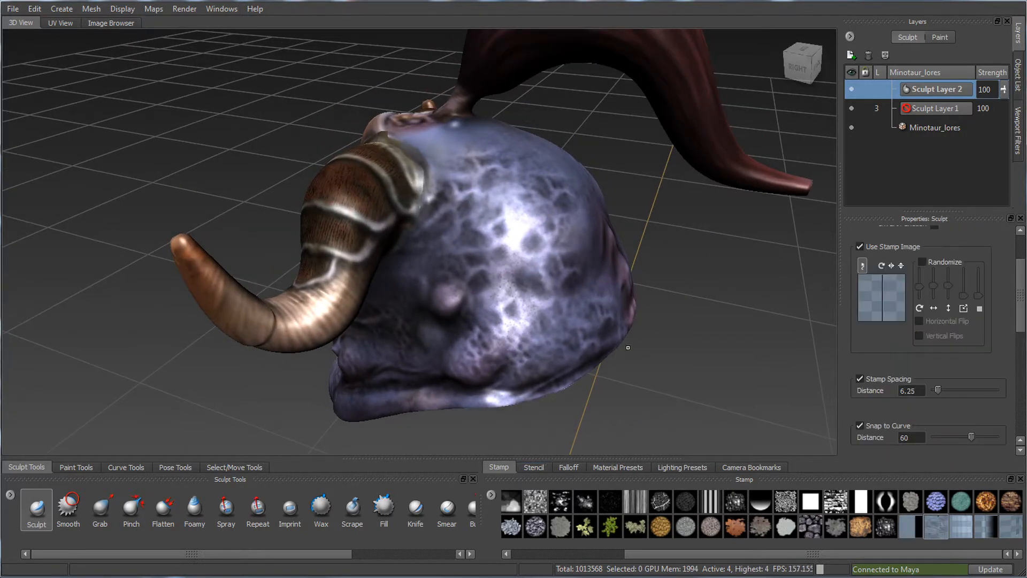
left_click_drag(525, 268, 528, 269, "alt")
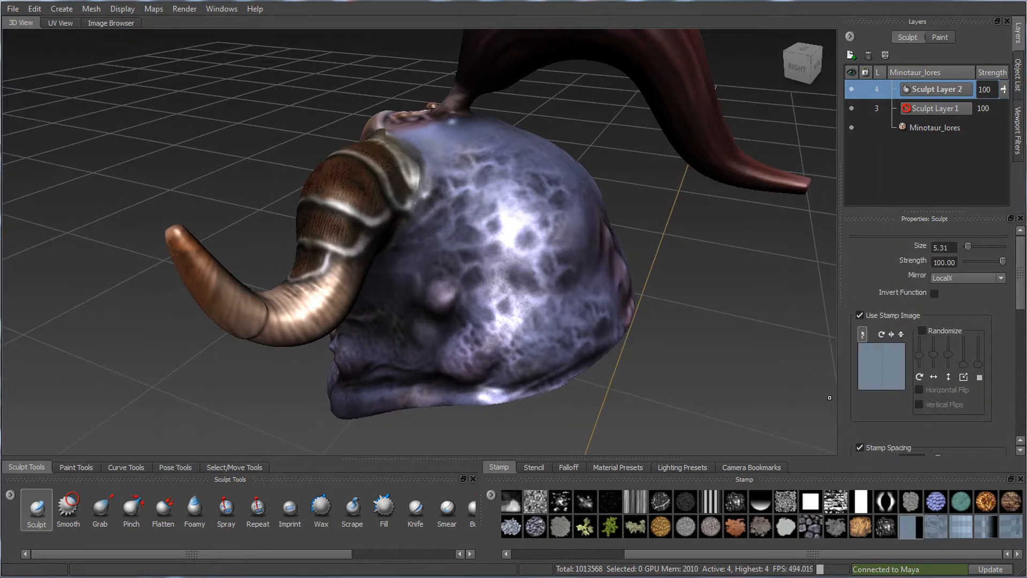
left_click_drag(514, 267, 513, 241)
key("ctrl+z")
- Choose the second vector displacement stamp, enlarge the Sculpt brush to 8.56, and try strokes on the head's side, undoing each
left_click(935, 527)
key("ctrl+z")
key("ctrl+z")
left_click_drag(541, 325, 546, 321, "alt")
right_click_drag(546, 321, 552, 340, "alt")
mouse_move(518, 282)
left_mouse_down()
mouse_move(500, 224)
mouse_move(520, 214)
mouse_move(545, 255)
mouse_move(529, 280)
mouse_move(512, 274)
left_mouse_up()
key("ctrl+z")
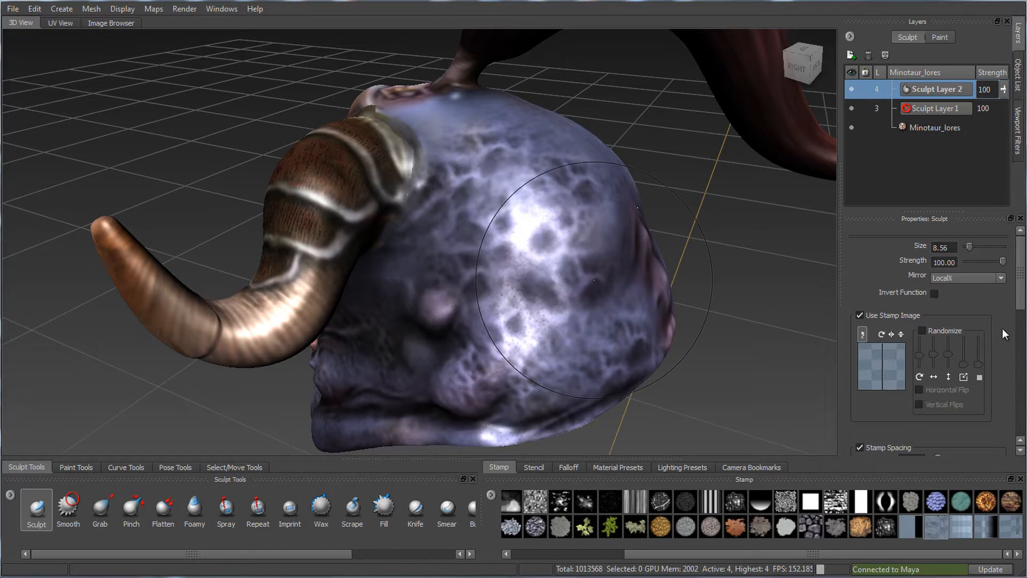
scroll(1021, 343, "down", 8)
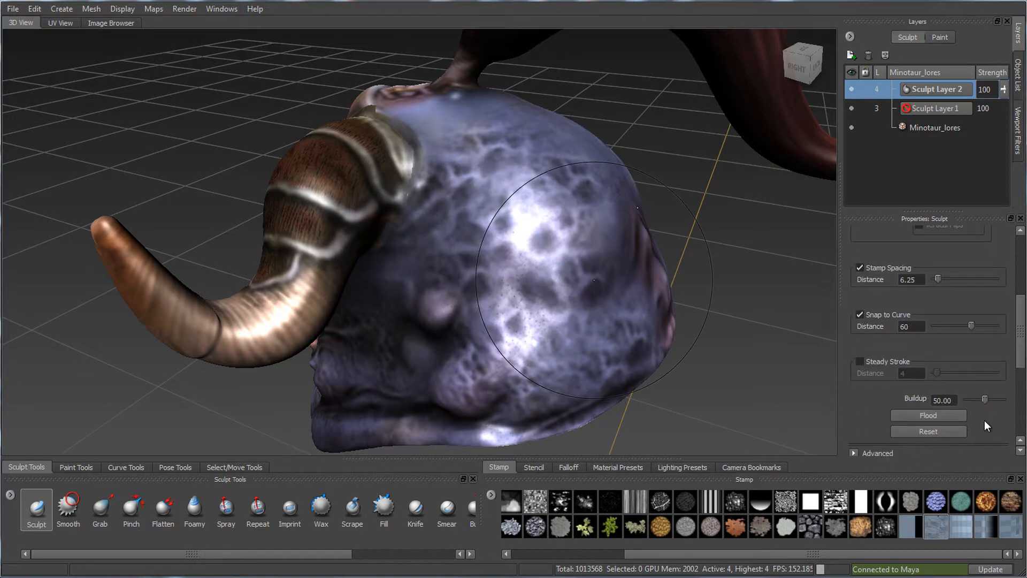
left_click_drag(545, 251, 508, 218)
key("ctrl+z")
- Reduce the Sculpt brush to size 4.08 and strength 30, undoing the test strokes on the head's side
left_click_drag(1025, 288, 1018, 288)
left_click(1017, 284)
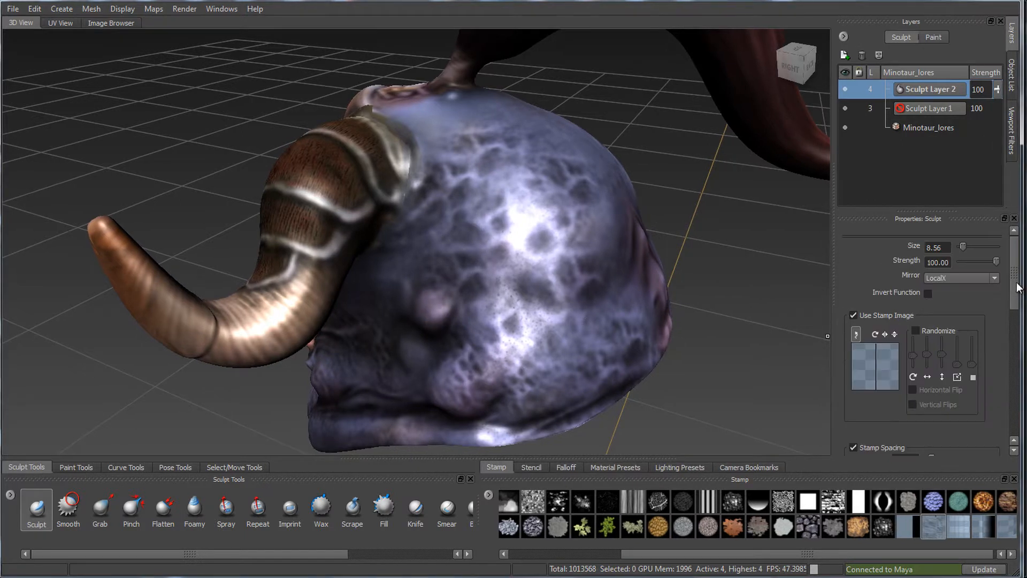
left_click_drag(953, 262, 945, 263)
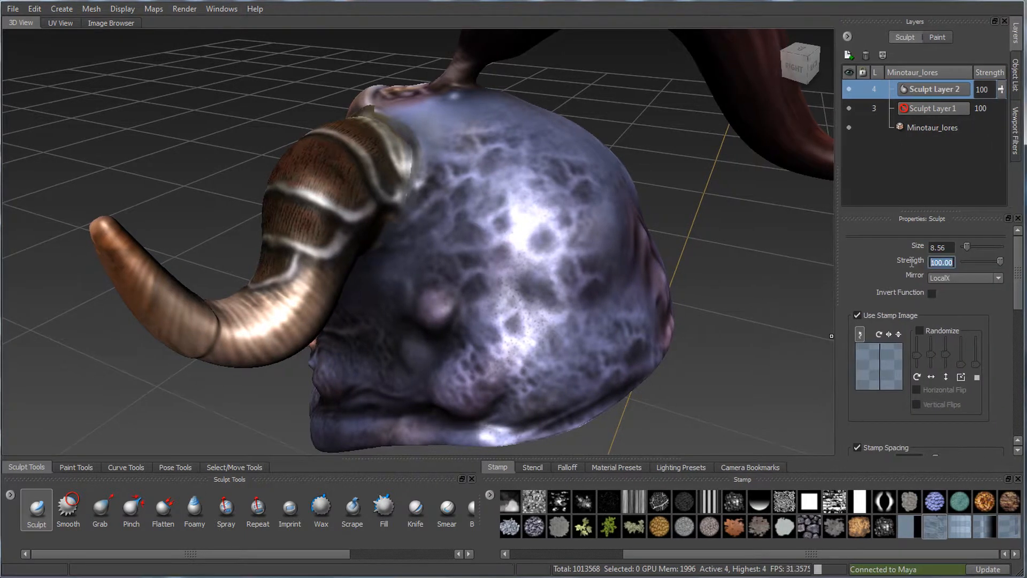
key("b")
mouse_move(565, 286)
left_mouse_down()
mouse_move(522, 262)
mouse_move(513, 275)
mouse_move(513, 258)
mouse_move(527, 254)
mouse_move(514, 256)
mouse_move(527, 247)
mouse_move(513, 244)
mouse_move(517, 231)
left_mouse_up()
key("m")
key("ctrl+z")
key("b")
key("ctrl+z")
mouse_move(496, 240)
left_mouse_down()
mouse_move(499, 254)
mouse_move(515, 238)
left_mouse_up()
key("ctrl+z")
type("30")
key("Return")
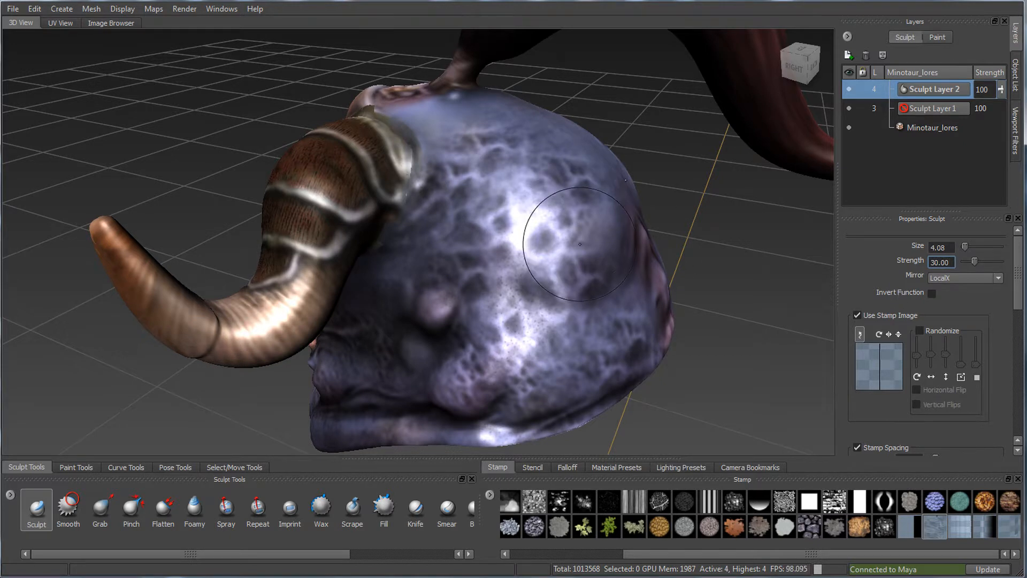
- Turn the Sculpt brush's mirroring off and back on to LocalX
left_click_drag(683, 254, 667, 277, "alt")
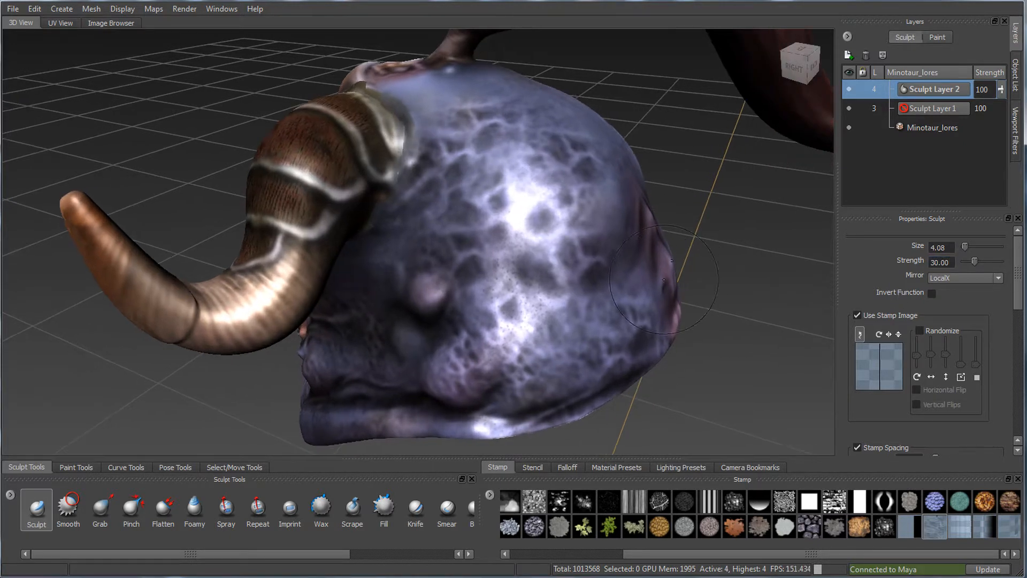
key("x")
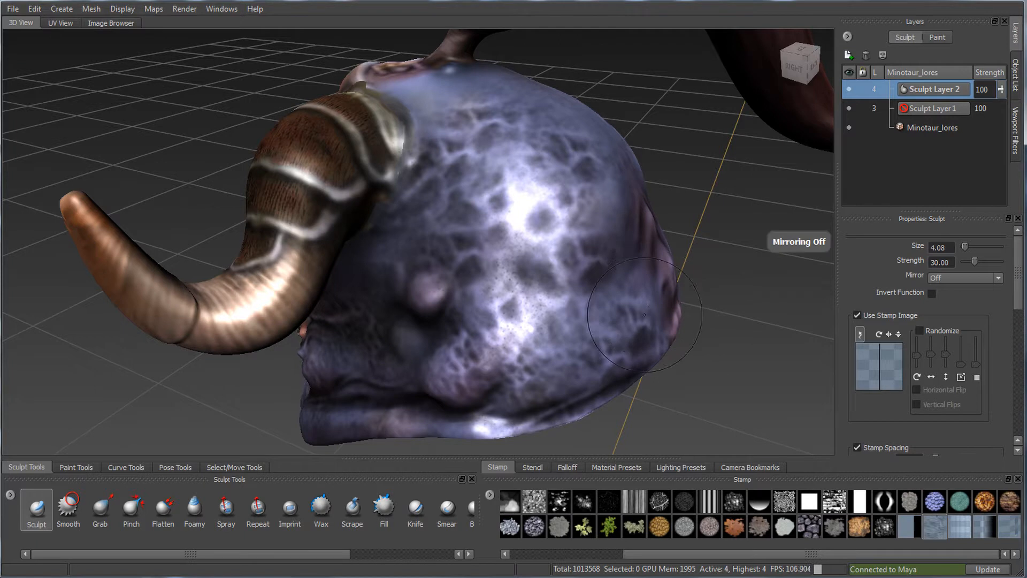
key("x")
- Stamp six mirrored raised scales across the side and back of the head at size 4.08 and strength 30
left_click_drag(646, 316, 610, 323, "alt")
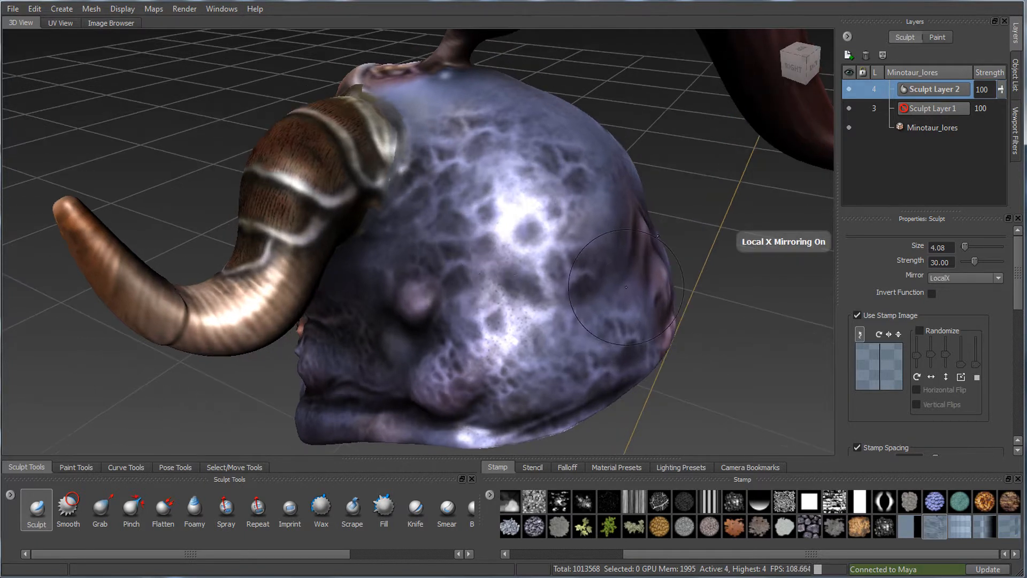
mouse_move(505, 244)
left_mouse_down()
mouse_move(512, 284)
mouse_move(541, 214)
mouse_move(509, 208)
mouse_move(471, 225)
mouse_move(569, 268)
mouse_move(552, 263)
left_mouse_up()
mouse_move(527, 210)
left_mouse_down()
mouse_move(530, 273)
mouse_move(519, 298)
mouse_move(575, 267)
mouse_move(562, 216)
mouse_move(537, 217)
left_mouse_up()
mouse_move(500, 300)
left_mouse_down()
mouse_move(439, 310)
mouse_move(508, 372)
mouse_move(505, 310)
mouse_move(534, 343)
mouse_move(582, 359)
mouse_move(574, 324)
mouse_move(505, 306)
left_mouse_up()
mouse_move(524, 179)
left_mouse_down("alt")
mouse_move(517, 228)
mouse_move(489, 230)
mouse_move(533, 233)
mouse_move(507, 173)
mouse_move(454, 195)
mouse_move(457, 222)
left_mouse_up("alt")
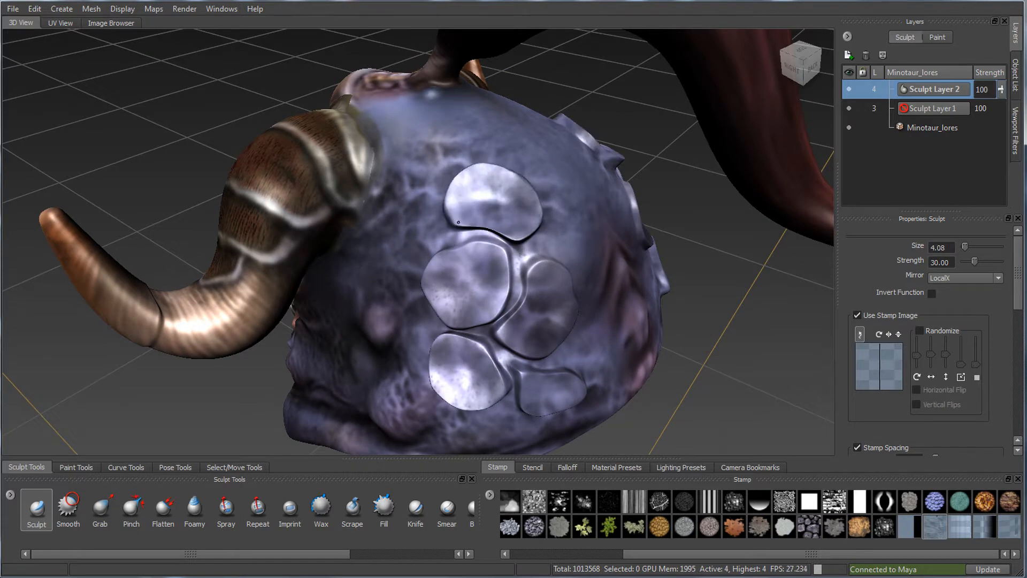
left_click_drag(568, 261, 518, 247, "alt")
mouse_move(490, 181)
left_mouse_down()
mouse_move(472, 222)
mouse_move(500, 259)
mouse_move(529, 230)
mouse_move(503, 182)
left_mouse_up()
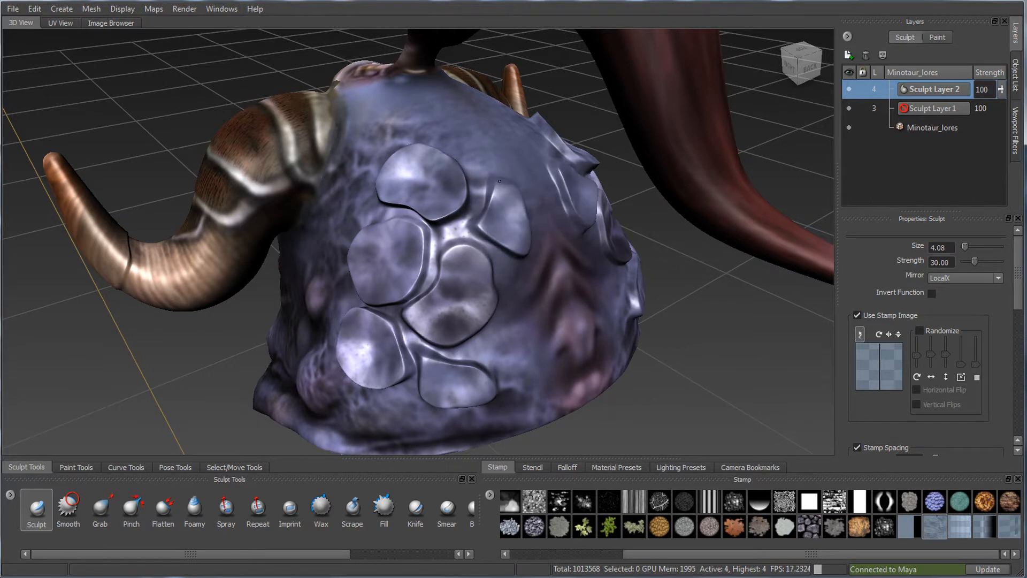
- Stamp one more raised scale just behind the horn base, undoing the first placement
mouse_move(448, 159)
left_mouse_down("alt")
mouse_move(294, 310)
mouse_move(510, 181)
mouse_move(516, 137)
left_mouse_up("alt")
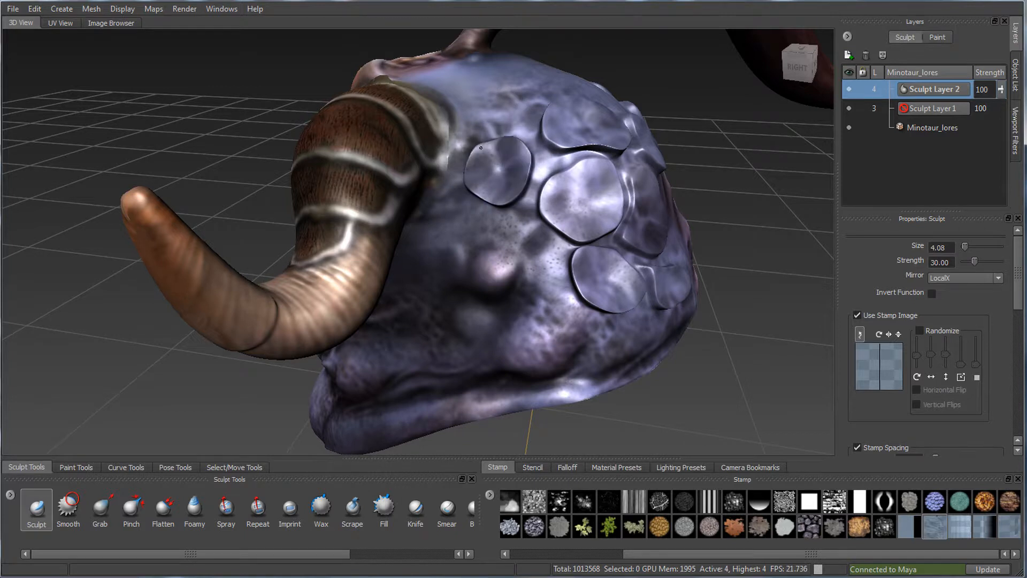
mouse_move(544, 182)
left_mouse_down("alt")
mouse_move(386, 177)
mouse_move(500, 166)
mouse_move(491, 166)
mouse_move(616, 176)
mouse_move(535, 180)
mouse_move(519, 198)
mouse_move(484, 192)
mouse_move(445, 167)
left_mouse_up("alt")
key("ctrl+z")
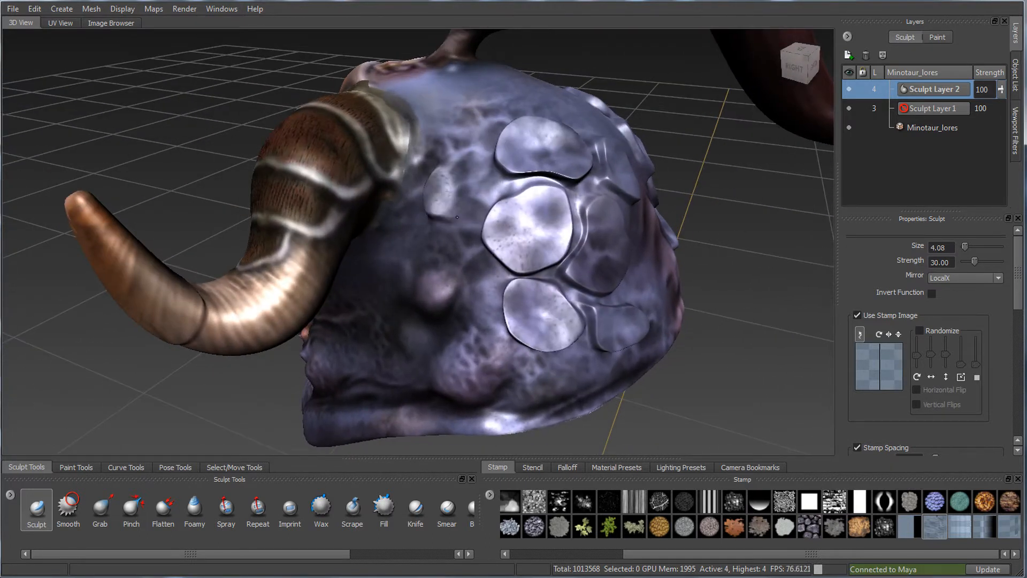
mouse_move(660, 250)
left_mouse_down("alt")
mouse_move(316, 271)
mouse_move(575, 302)
left_mouse_up("alt")
right_click_drag(574, 301, 814, 174, "alt")
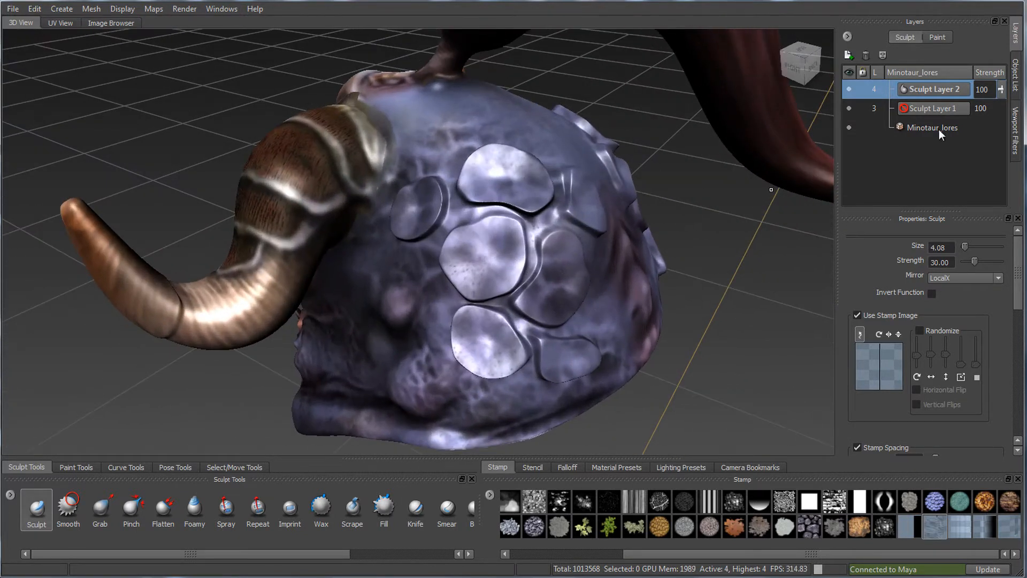
- Try varying the strength of the new sculpt layer and return it to 100
mouse_move(1000, 94)
left_mouse_down()
mouse_move(998, 131)
mouse_move(1001, 89)
left_mouse_up()
left_click_drag(669, 345, 648, 321, "alt")
middle_click_drag(649, 321, 627, 288, "alt")
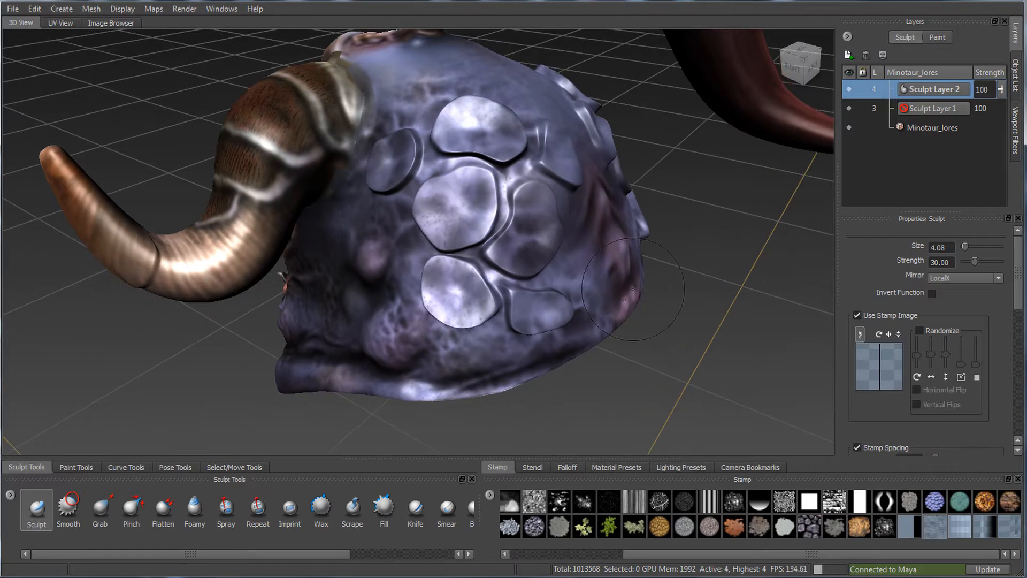
- Choose the banded vector displacement stamp, reduce the brush to size 2.15, and try a stroke on the cheek, undoing it
left_click(985, 527)
left_click_drag(514, 305, 487, 264, "alt")
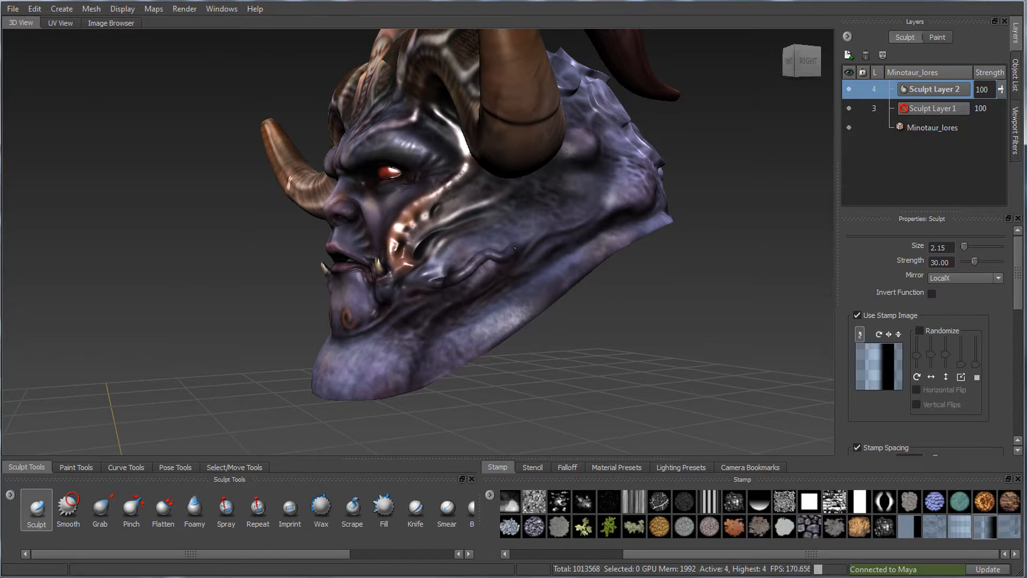
left_click_drag(443, 217, 530, 238, "alt")
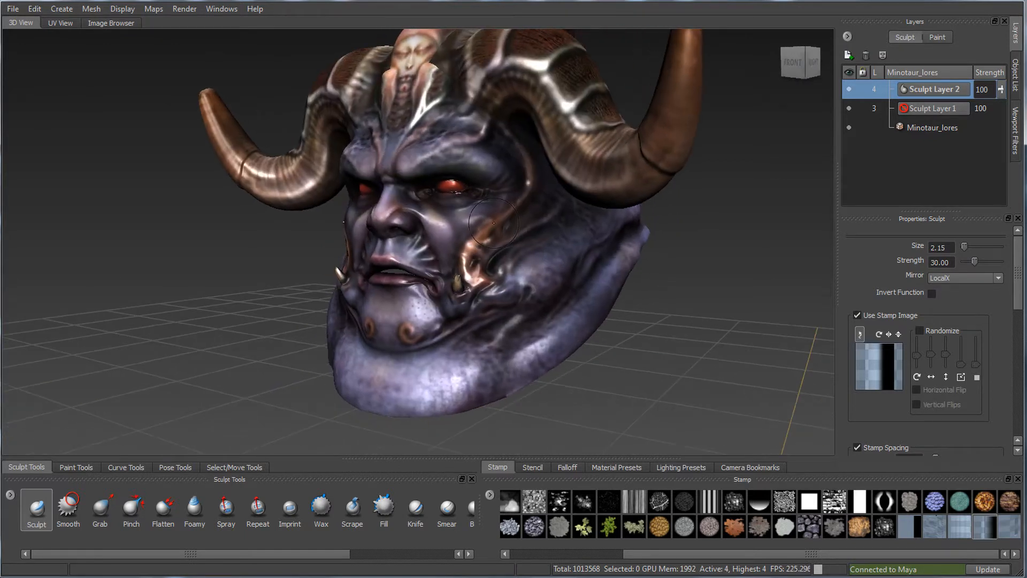
right_click_drag(473, 240, 482, 336, "alt")
mouse_move(482, 336)
left_mouse_down("alt")
mouse_move(463, 313)
mouse_move(500, 228)
mouse_move(596, 159)
left_mouse_up("alt")
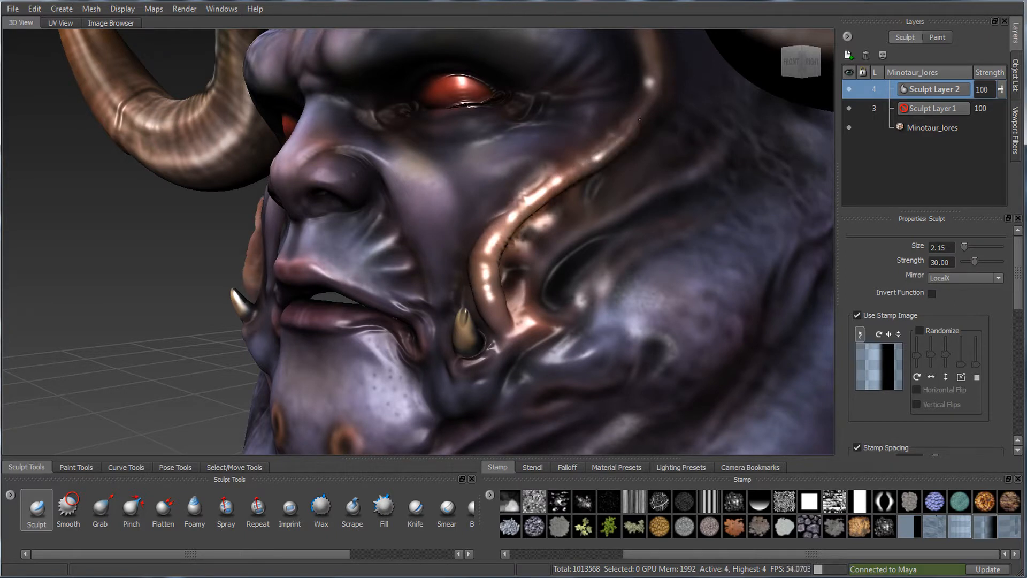
left_click_drag(615, 214, 599, 198, "alt")
right_click_drag(599, 214, 503, 236, "alt")
mouse_move(500, 257)
left_mouse_down("alt")
mouse_move(553, 289)
mouse_move(602, 300)
mouse_move(570, 299)
left_mouse_up("alt")
key("ctrl+z")
- Sculpt branching, mirrored vein-like ridges across the front of the neck below the chin
middle_click_drag(570, 300, 566, 266, "alt")
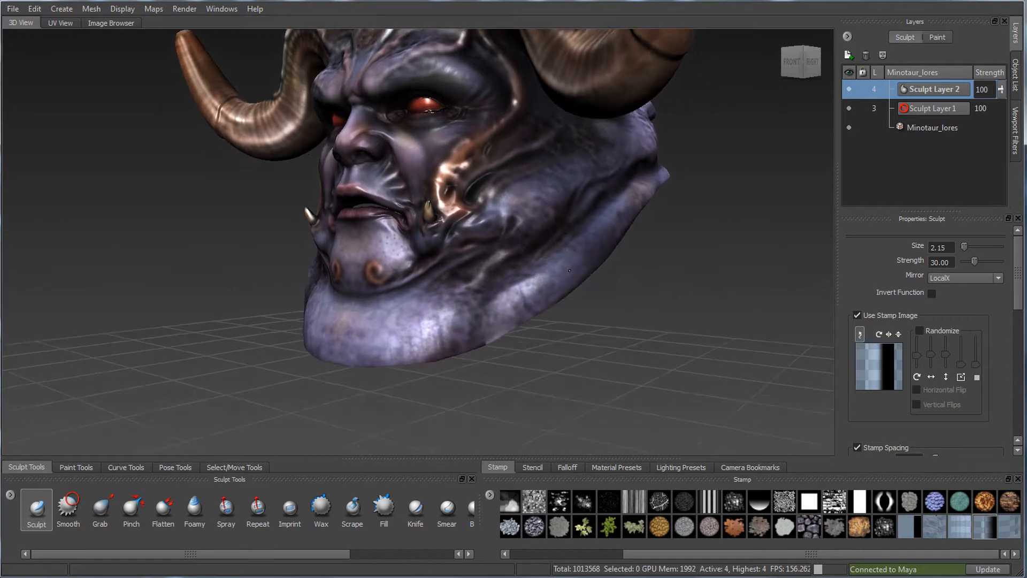
left_click_drag(566, 266, 473, 300, "alt")
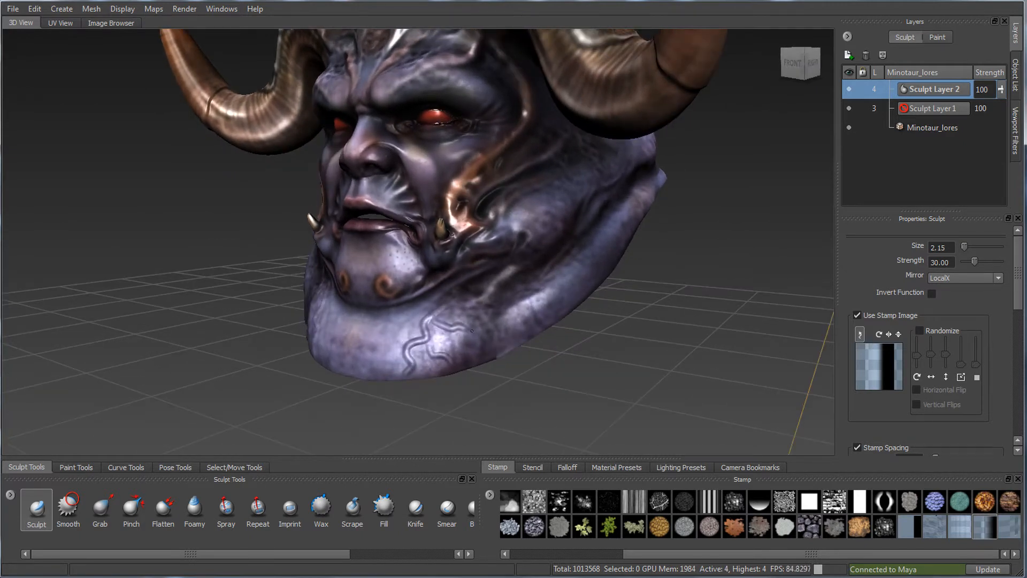
left_click_drag(506, 378, 467, 333, "alt")
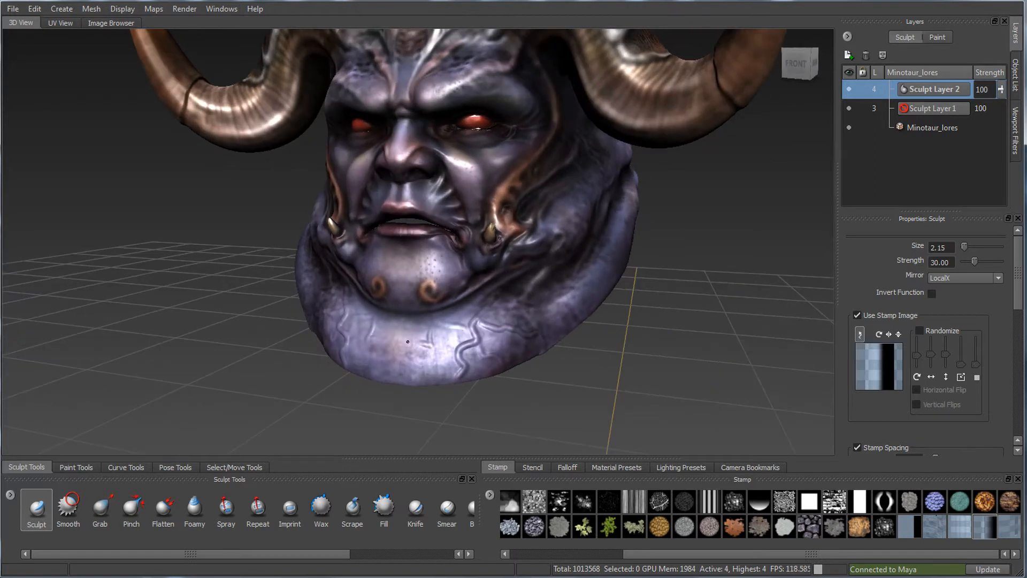
- Choose the last vector displacement stamp with the dark central band, enlarge the brush to 4.89, and try neck strokes, undoing them
left_click_drag(389, 381, 441, 367)
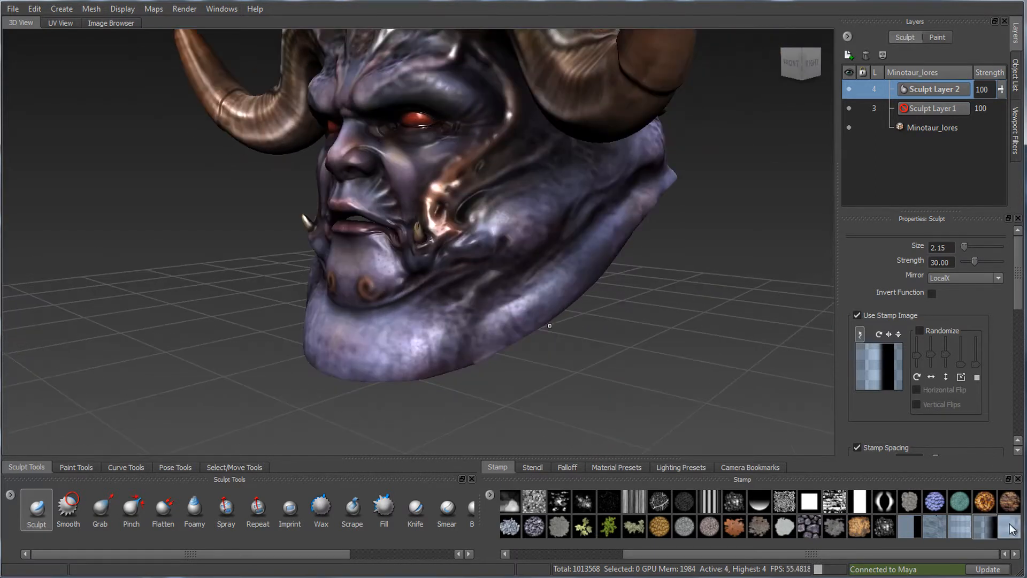
left_click(1009, 527)
left_click_drag(536, 275, 549, 280, "alt")
mouse_move(452, 341)
left_mouse_down()
mouse_move(522, 316)
mouse_move(465, 316)
left_mouse_up()
key("ctrl+z")
key("b")
left_click_drag(398, 317, 409, 317)
mouse_move(385, 357)
left_mouse_down()
mouse_move(516, 324)
mouse_move(427, 315)
left_mouse_up()
key("ctrl+z")
- Sculpt long overlapping skin folds along the side of the jaw and neck towards the back of the head
middle_click_drag(428, 316, 429, 351, "alt")
left_click_drag(373, 223, 381, 223, "alt")
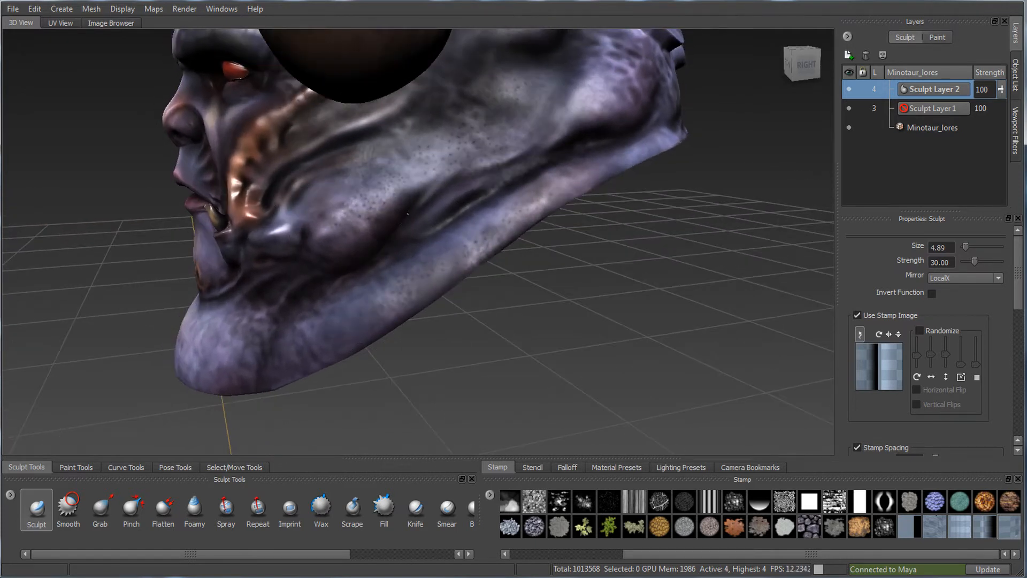
mouse_move(431, 190)
left_mouse_down()
mouse_move(475, 161)
mouse_move(510, 160)
left_mouse_up()
left_click_drag(413, 236, 427, 232)
left_click_drag(475, 199, 513, 165)
left_click_drag(551, 101, 468, 115, "alt")
mouse_move(438, 209)
left_mouse_down()
mouse_move(574, 179)
mouse_move(629, 132)
left_mouse_up()
left_click_drag(601, 202, 521, 208, "alt")
- Sculpt a row of vertical folds across the front of the neck below the chin, smoothing lightly
middle_click_drag(522, 208, 559, 321, "alt")
left_click_drag(482, 231, 584, 235, "alt")
middle_click_drag(570, 275, 571, 165, "alt")
left_click_drag(571, 165, 422, 300, "alt")
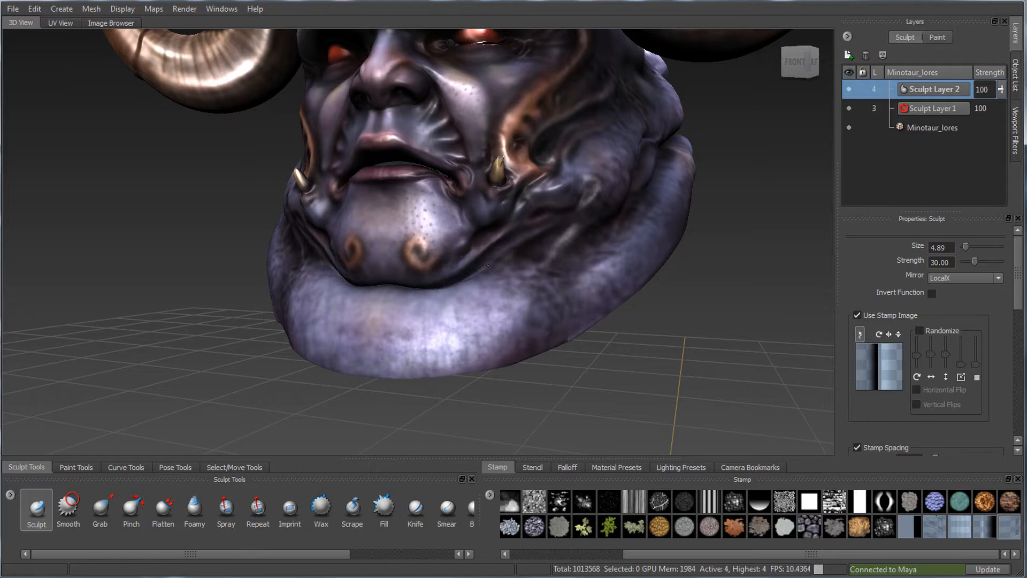
mouse_move(515, 242)
left_mouse_down("alt")
mouse_move(543, 266)
mouse_move(463, 294)
mouse_move(475, 302)
mouse_move(492, 387)
left_mouse_up("alt")
mouse_move(493, 293)
left_mouse_down()
mouse_move(503, 345)
mouse_move(519, 326)
mouse_move(530, 348)
left_mouse_up()
mouse_move(535, 268)
left_mouse_down()
mouse_move(550, 344)
mouse_move(451, 315)
mouse_move(437, 358)
mouse_move(431, 324)
left_mouse_up()
left_click_drag(332, 308, 375, 336, "shift")
left_click_drag(546, 321, 570, 340, "alt")
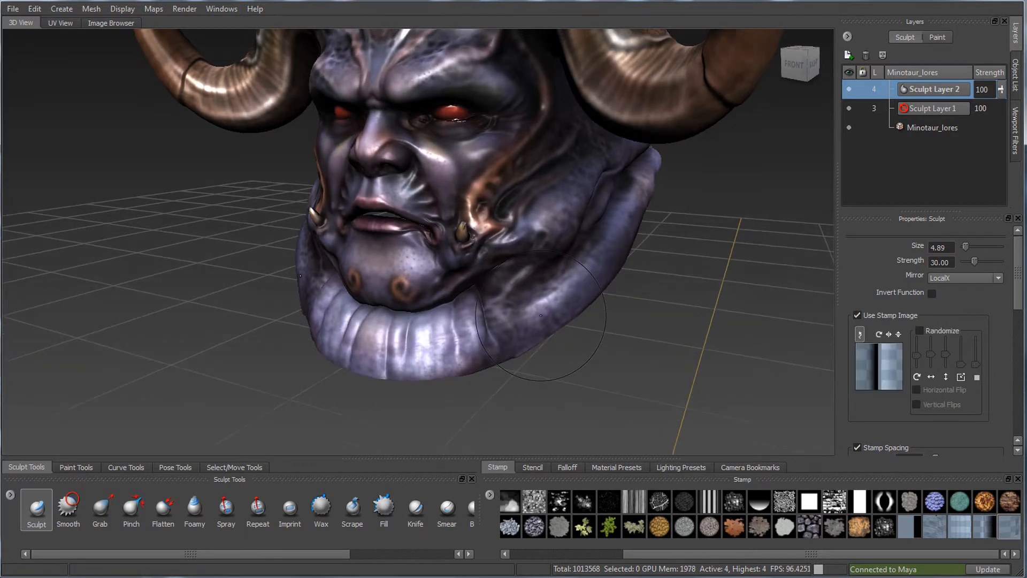
- Select the Imprint tool and show its advanced options, including Draw From Center
right_click_drag(570, 339, 519, 209, "alt")
middle_click_drag(519, 209, 487, 293, "alt")
left_click_drag(487, 293, 499, 275, "alt")
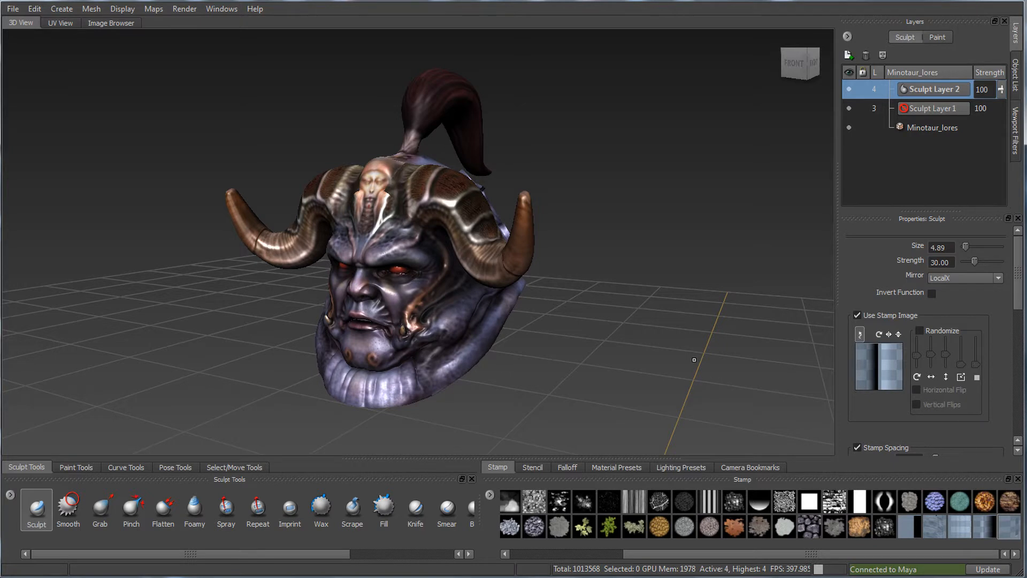
left_click_drag(369, 252, 498, 299, "alt")
right_click_drag(497, 300, 526, 371, "alt")
left_click(290, 508)
left_click_drag(535, 332, 570, 291, "alt")
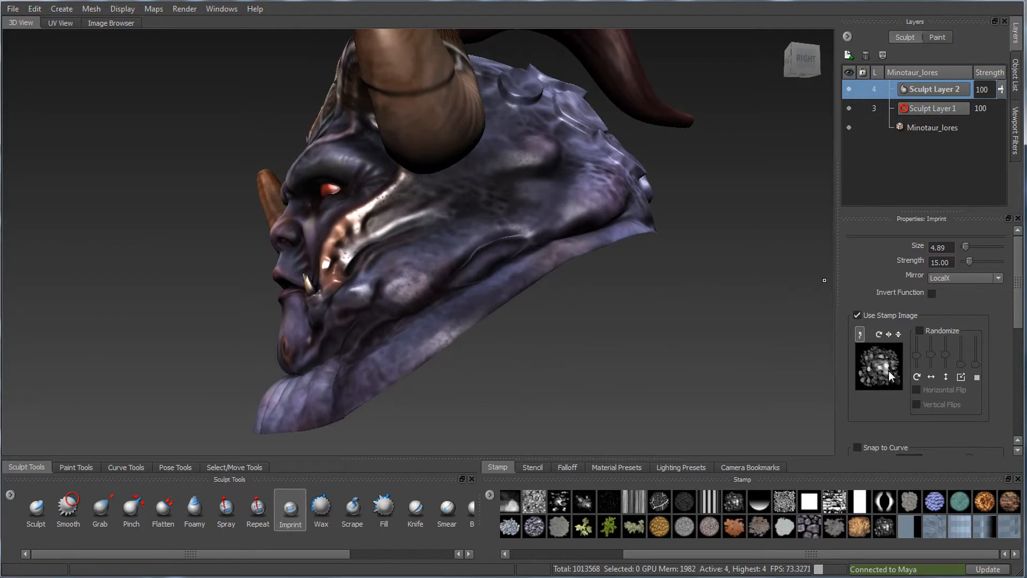
left_click_drag(1020, 315, 1019, 411)
left_click(851, 292)
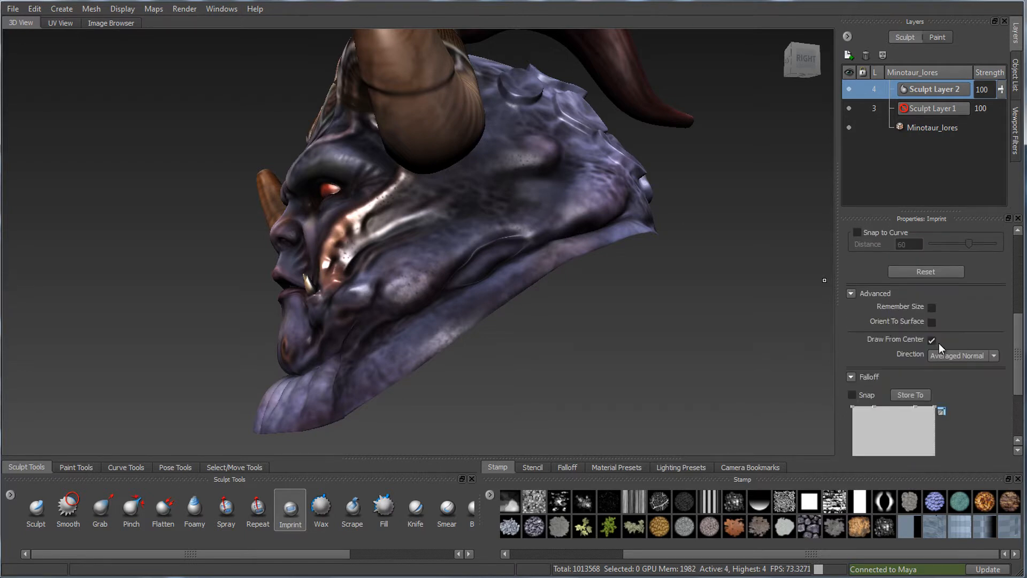
- Try imprinting the bumpy rock stamp on the cheek and undo each attempt
mouse_move(540, 300)
left_mouse_down("alt")
mouse_move(452, 294)
mouse_move(452, 306)
left_mouse_up("alt")
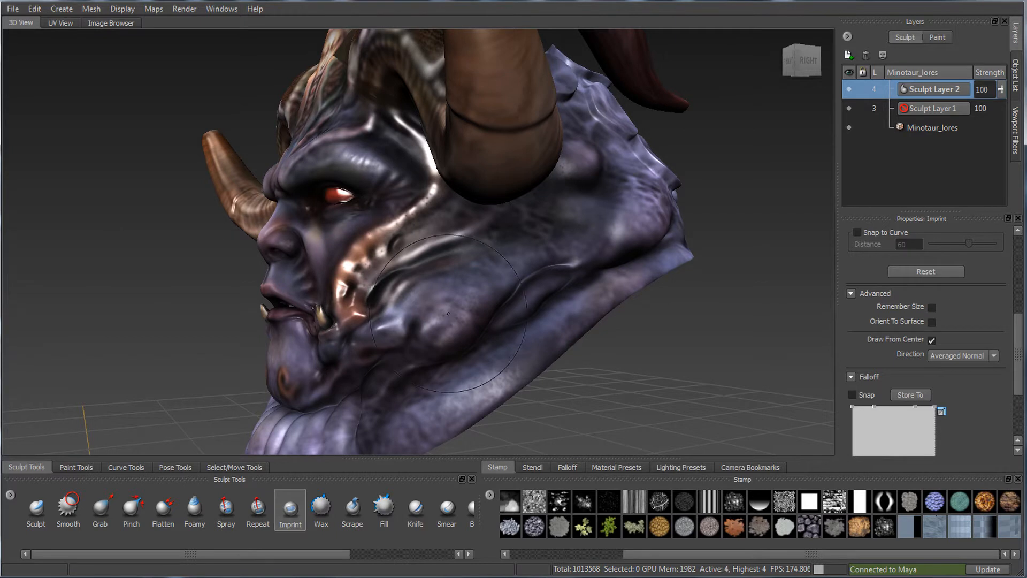
left_click_drag(477, 309, 495, 337)
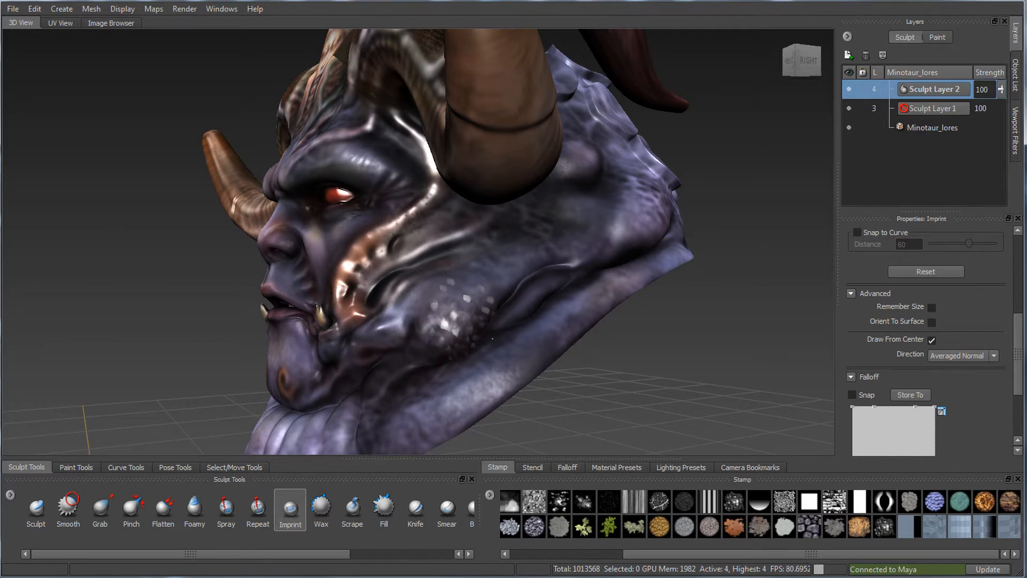
key("ctrl+z")
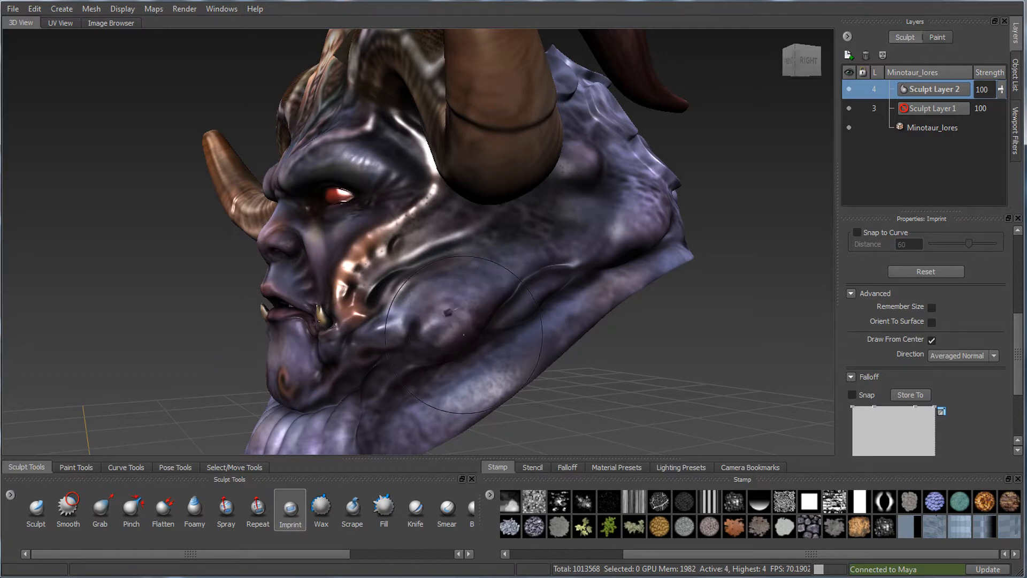
mouse_move(459, 318)
left_mouse_down("alt")
mouse_move(444, 321)
mouse_move(446, 309)
left_mouse_up("alt")
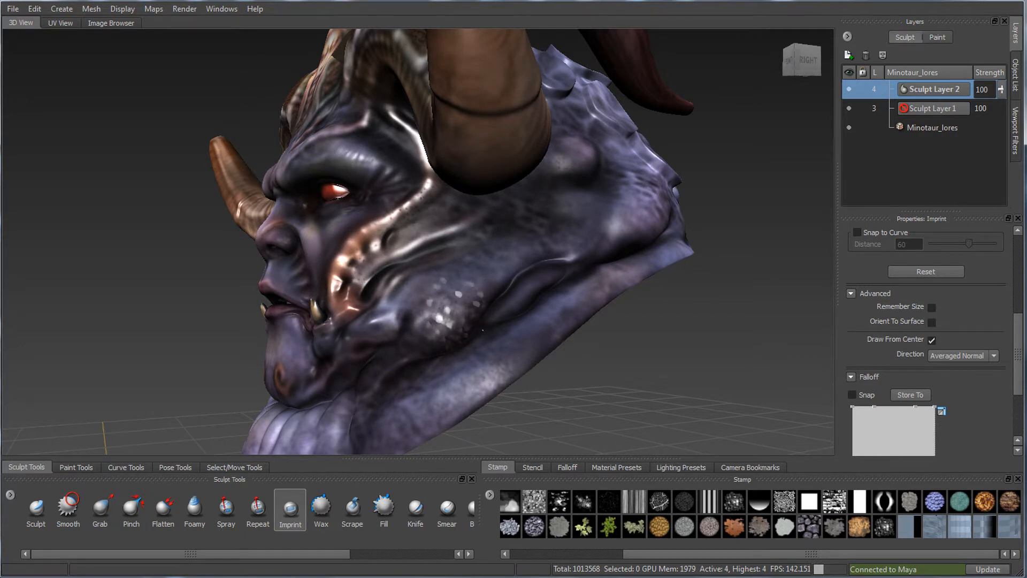
left_click_drag(482, 333, 520, 306, "alt")
key("ctrl+z")
- Switch to the Grab tool and bring its Grab Silhouette and Follow Path options into view
right_click_drag(538, 353, 401, 240, "alt")
middle_click_drag(401, 241, 401, 289, "alt")
mouse_move(400, 290)
left_mouse_down("alt")
mouse_move(532, 315)
mouse_move(522, 327)
mouse_move(508, 304)
mouse_move(497, 309)
left_mouse_up("alt")
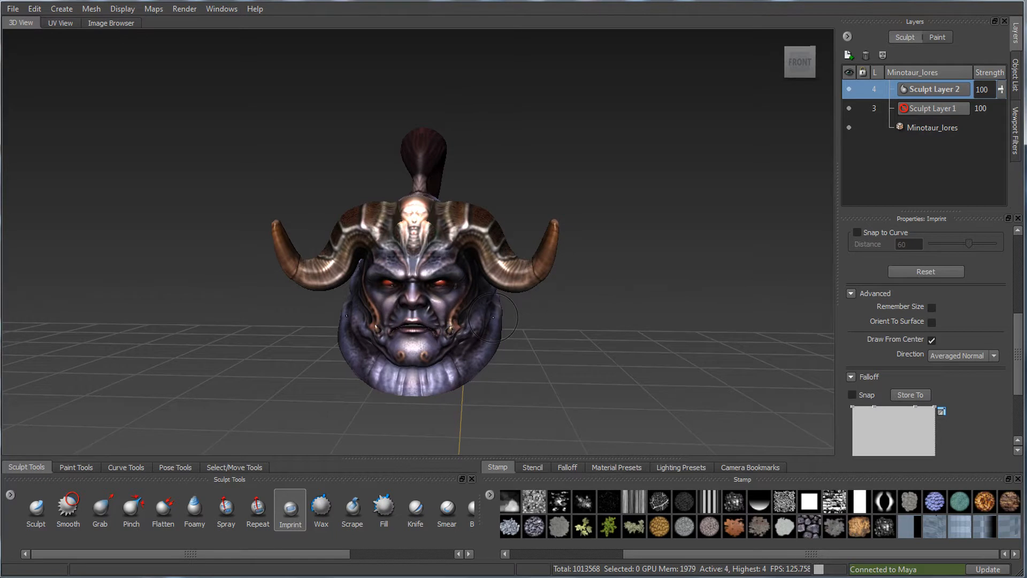
right_click_drag(530, 336, 587, 280, "alt")
left_click_drag(587, 280, 572, 325, "alt")
left_click_drag(566, 265, 574, 243, "alt")
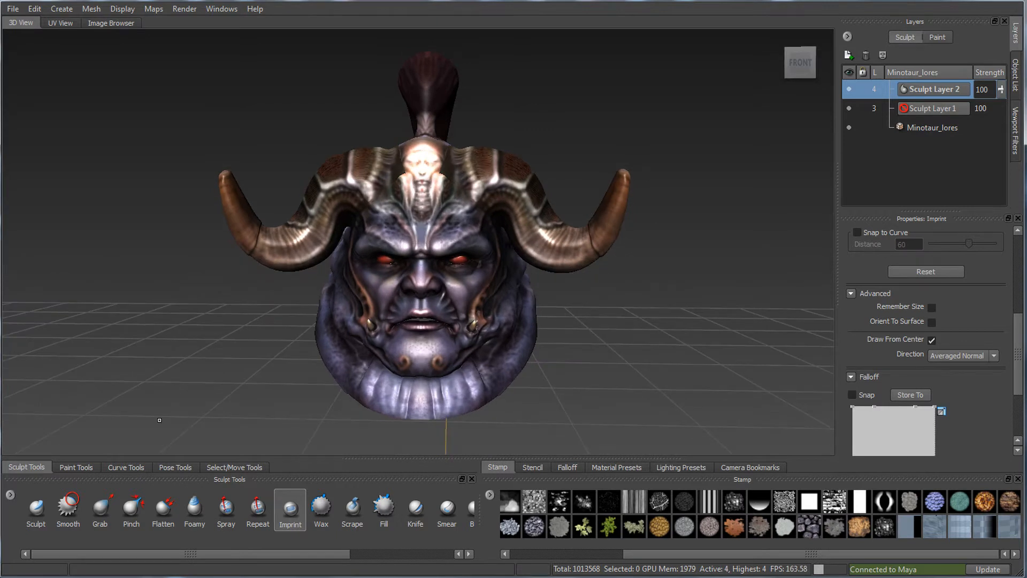
left_click(100, 507)
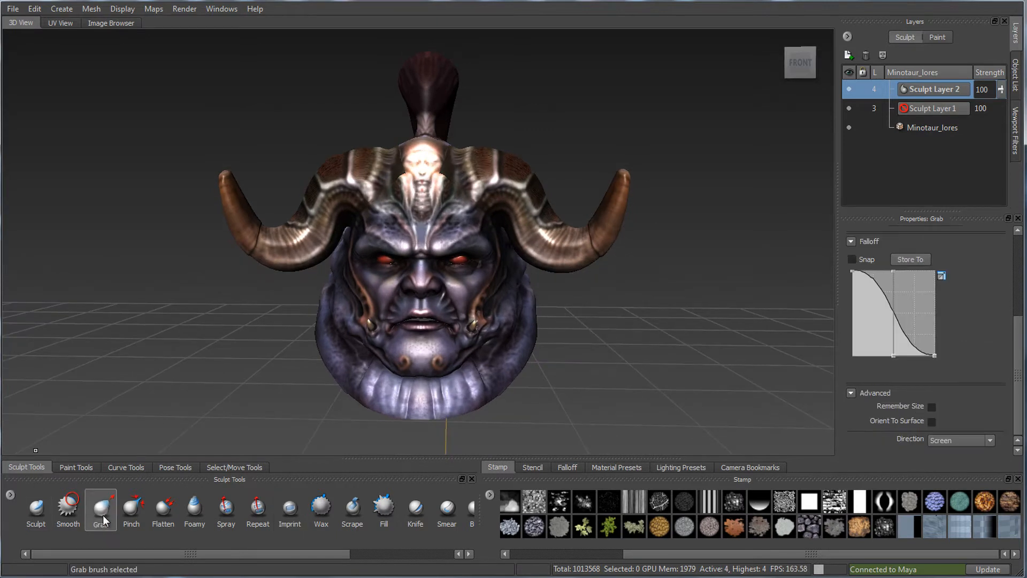
left_click_drag(560, 294, 564, 318, "alt")
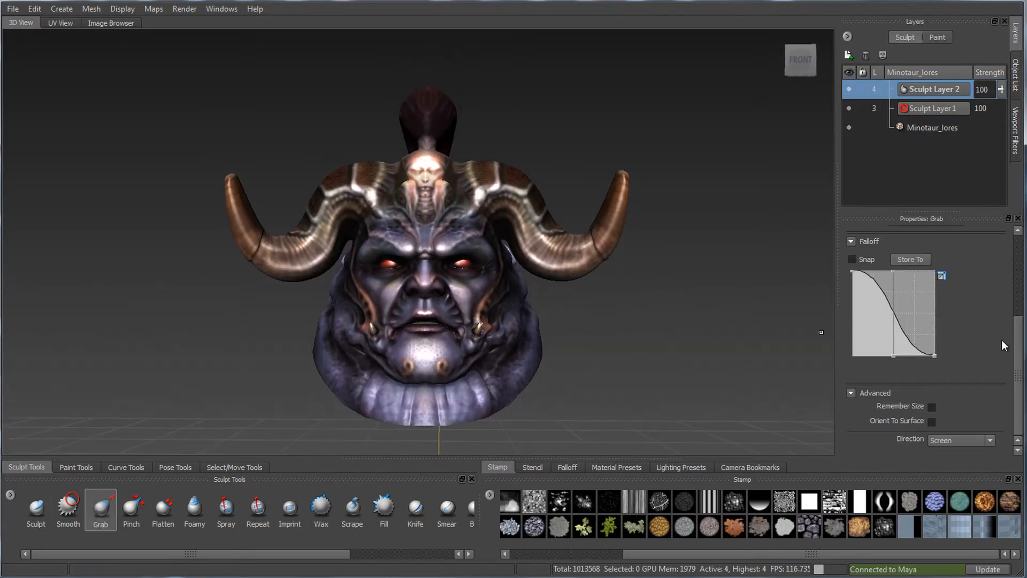
left_click_drag(1019, 402, 1022, 324)
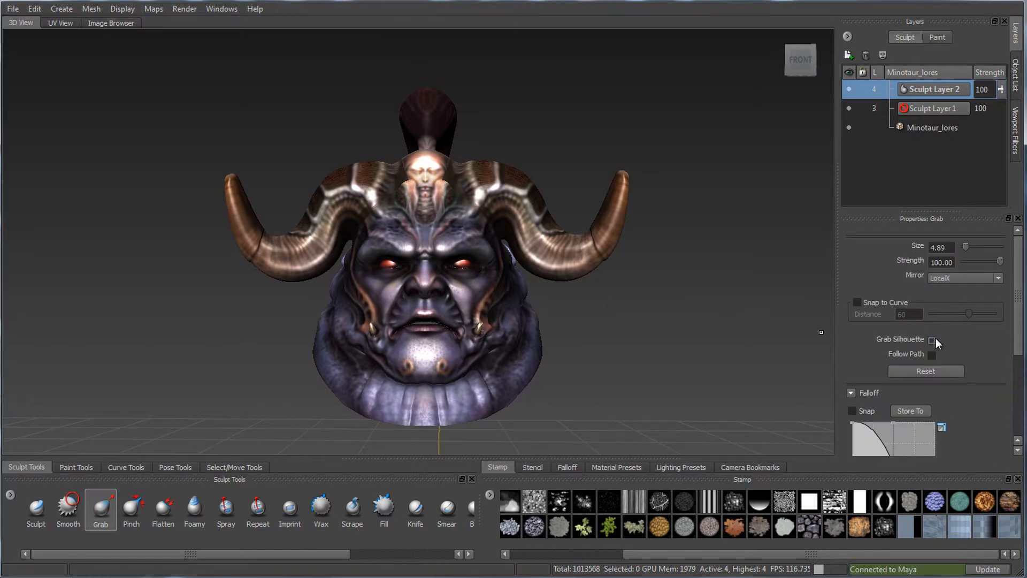
- Try pulling the underside of the neck with the Grab tool, leaving Grab Silhouette off
right_click_drag(528, 235, 540, 242, "alt")
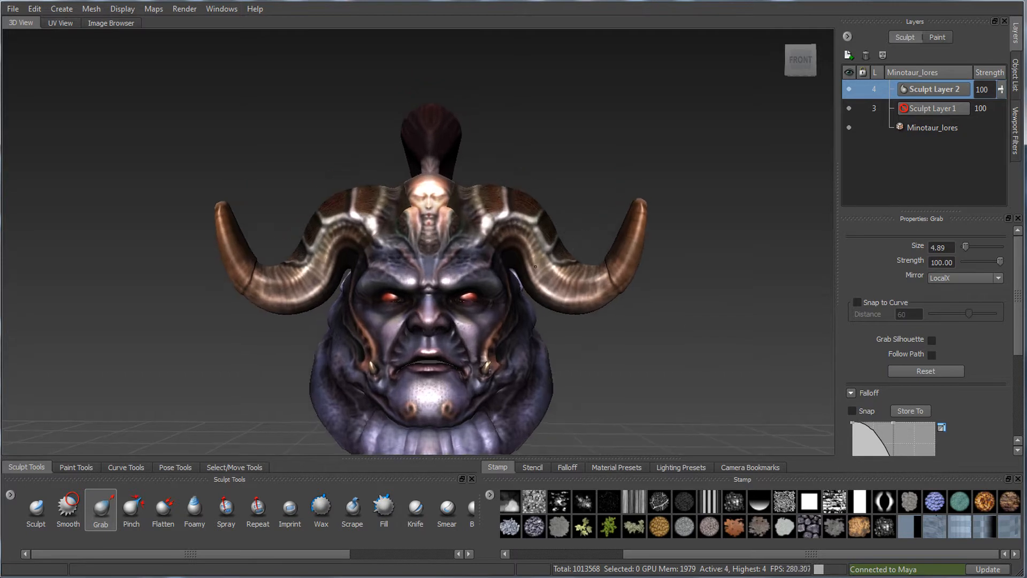
middle_click_drag(543, 233, 501, 289, "alt")
mouse_move(487, 238)
left_mouse_down("alt")
mouse_move(481, 271)
mouse_move(503, 295)
mouse_move(479, 317)
mouse_move(534, 300)
mouse_move(483, 319)
left_mouse_up("alt")
right_click_drag(483, 319, 479, 384, "alt")
middle_click_drag(479, 383, 522, 305, "alt")
left_click_drag(523, 305, 513, 291, "alt")
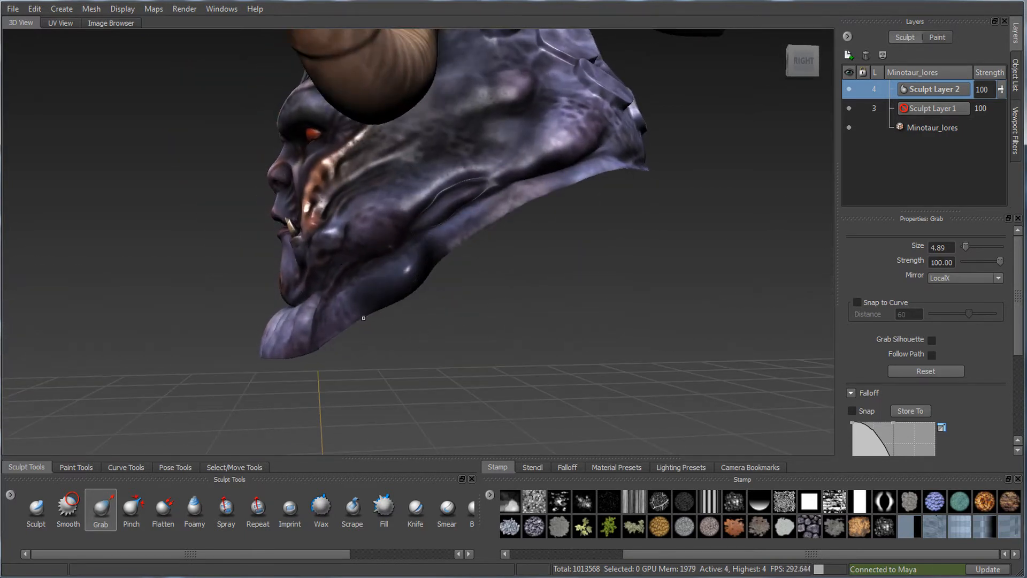
- Enable Grab Silhouette and try pulling the lower edge of the neck from the side
left_click_drag(432, 269, 546, 265, "alt")
right_click_drag(546, 265, 562, 160, "alt")
middle_click_drag(562, 139, 507, 254, "alt")
left_click_drag(507, 253, 507, 314, "alt")
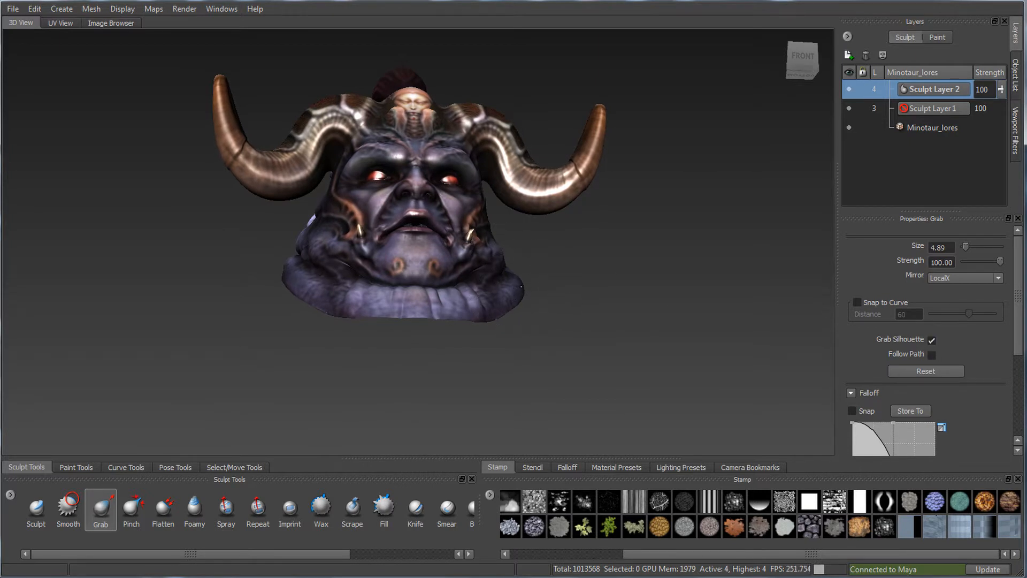
left_click_drag(614, 270, 437, 309, "alt")
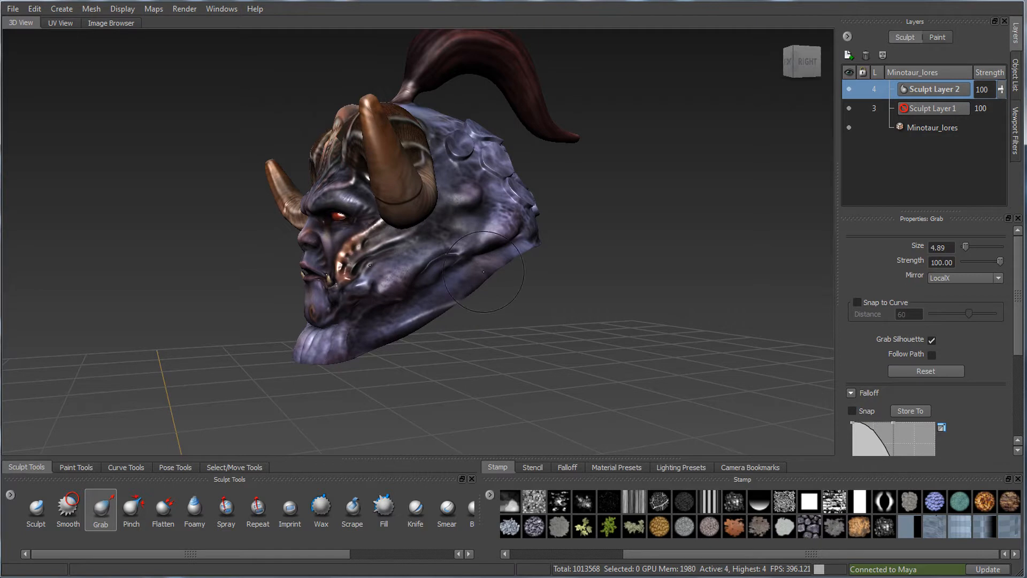
left_click_drag(481, 299, 496, 278)
left_click_drag(402, 323, 524, 315, "alt")
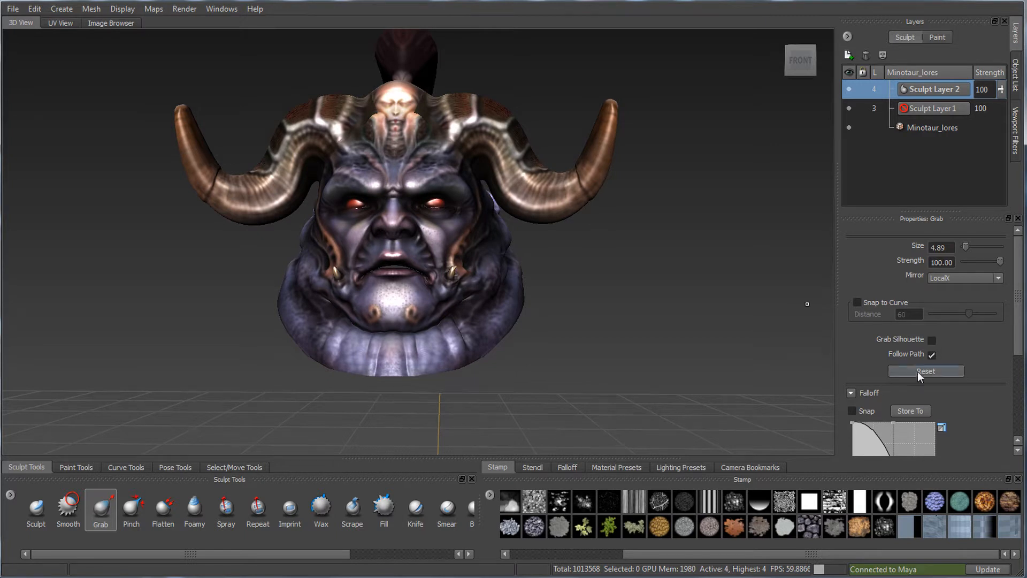
- Try pulling the upper part of the horns upward with Follow Path enabled, and undo the grabs
middle_click_drag(548, 227, 574, 358, "alt")
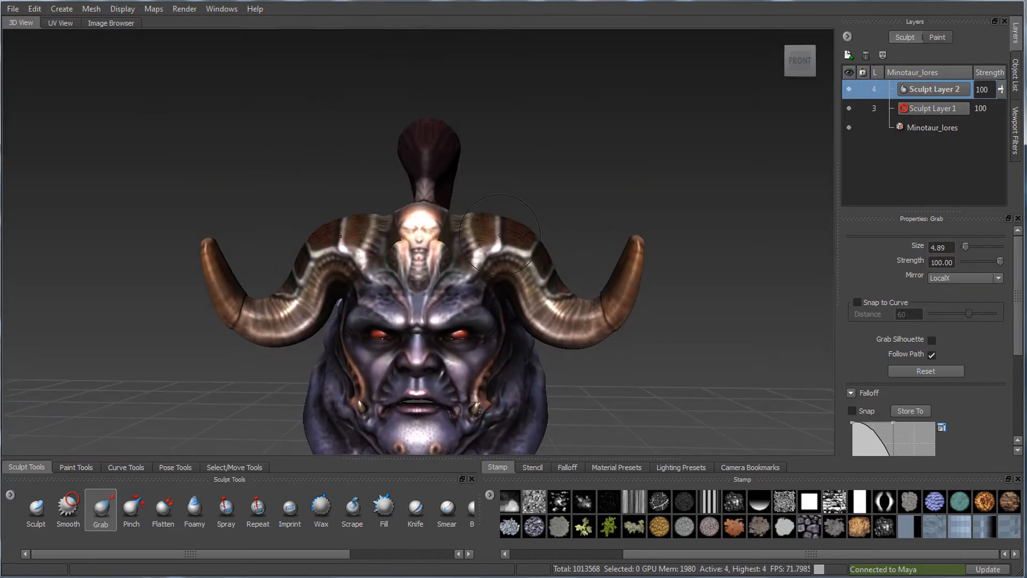
mouse_move(503, 228)
left_mouse_down()
mouse_move(524, 229)
mouse_move(508, 213)
mouse_move(521, 175)
mouse_move(543, 159)
left_mouse_up()
key("ctrl+z")
key("ctrl+z")
key("ctrl+z")
key("ctrl+z")
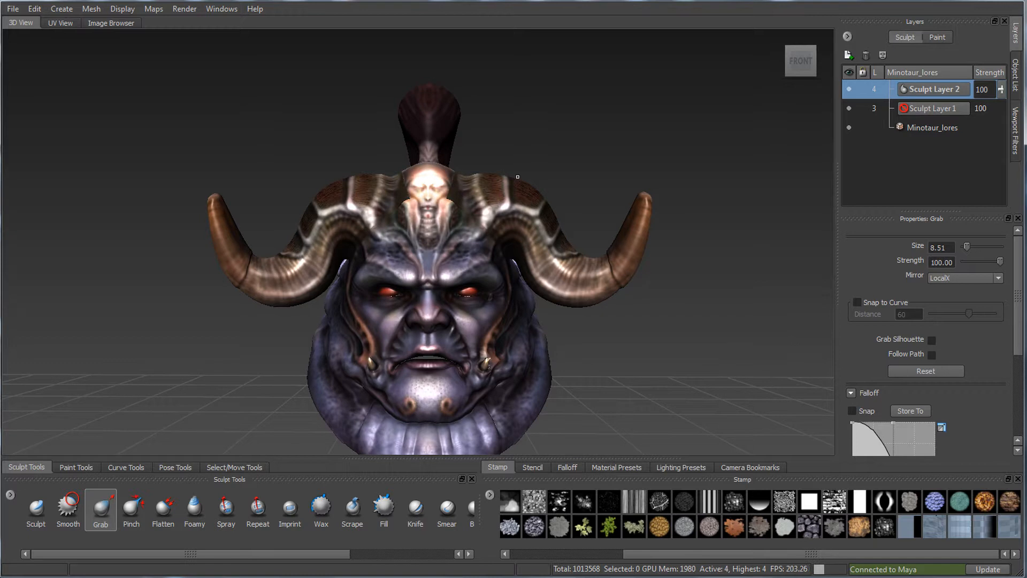
- Try stretching the horn tops with Follow Path off and brush size 8.51, undoing the result
left_click_drag(466, 241, 551, 121)
key("ctrl+z")
key("ctrl+z")
key("ctrl+z")
- Enable Follow Path, set the brush size to 6.72, and pull mirrored spikes from the horn tops and outer bends
key("b")
mouse_move(508, 186)
left_mouse_down()
mouse_move(528, 161)
mouse_move(567, 145)
left_mouse_up()
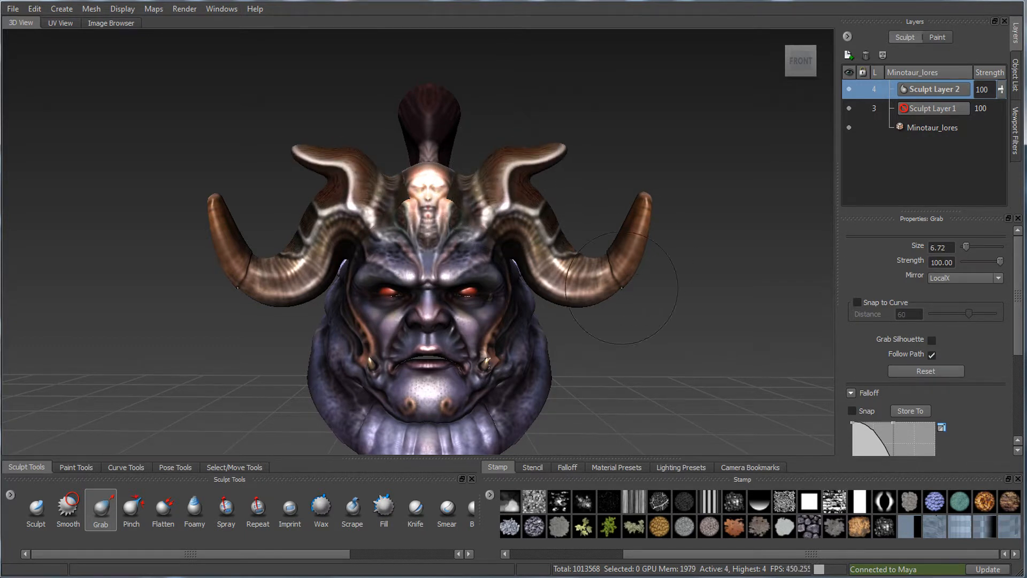
left_click_drag(607, 297, 662, 292)
mouse_move(647, 232)
left_mouse_down()
mouse_move(670, 231)
mouse_move(648, 233)
left_mouse_up()
- Reduce the Grab brush to size 3.27 and pull a small hooked spike up from the side of each horn
left_click_drag(521, 331, 534, 314, "alt")
left_click_drag(555, 259, 583, 199)
right_click_drag(631, 288, 546, 299, "alt")
left_click_drag(546, 300, 482, 307, "alt")
right_click_drag(482, 308, 517, 306, "alt")
left_click_drag(516, 306, 634, 298, "alt")
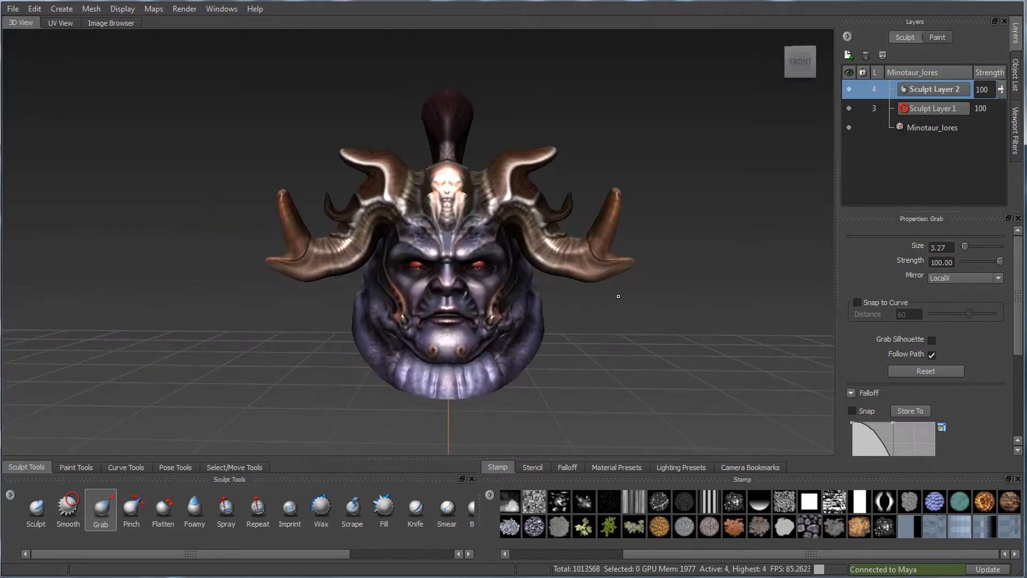
left_click_drag(572, 340, 650, 369, "alt")
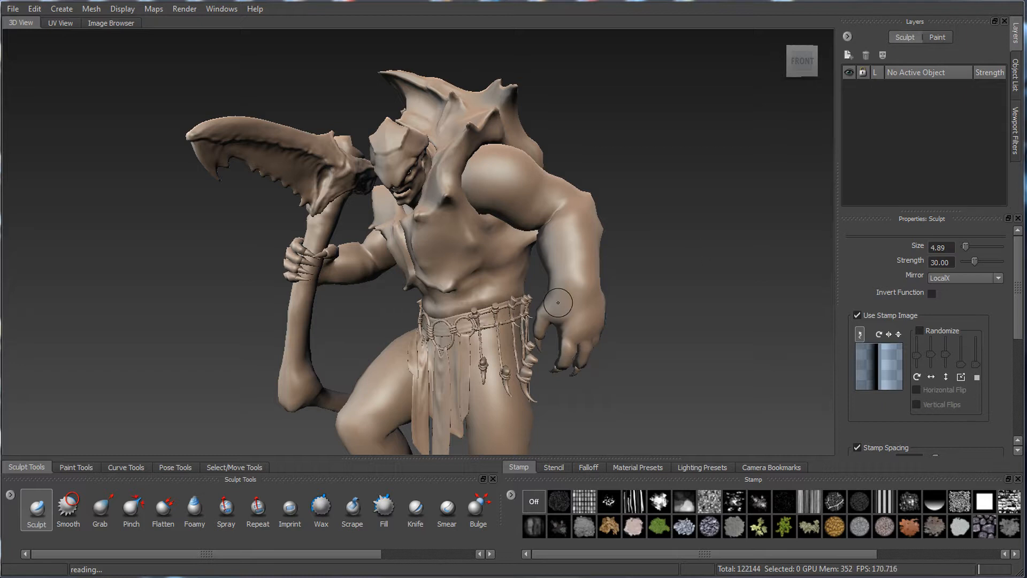
- Display the wireframe on the armored creature and examine the mesh of its upper body and weapon
mouse_move(551, 304)
left_mouse_down("alt")
mouse_move(532, 284)
mouse_move(557, 298)
mouse_move(515, 287)
mouse_move(534, 264)
mouse_move(578, 319)
mouse_move(791, 352)
mouse_move(565, 299)
left_mouse_up("alt")
middle_click_drag(564, 299, 562, 341, "alt")
right_click_drag(561, 342, 412, 307, "alt")
middle_click_drag(412, 308, 331, 301, "alt")
right_click_drag(330, 300, 397, 303, "alt")
left_click_drag(397, 302, 420, 301, "alt")
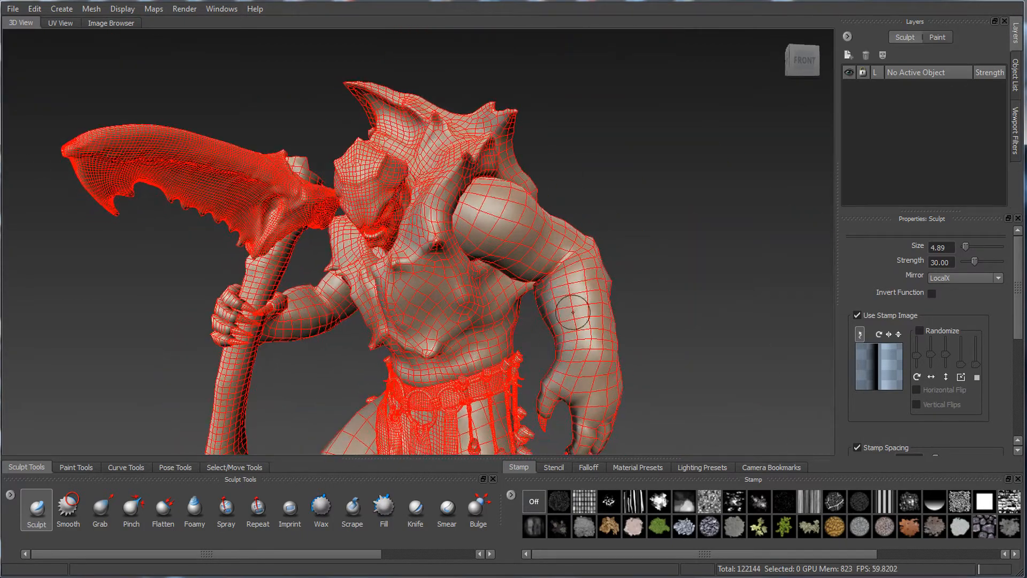
middle_click_drag(420, 301, 499, 322, "alt")
- Select the armor on the creature's torso with the Objects selection tool
left_click(79, 467)
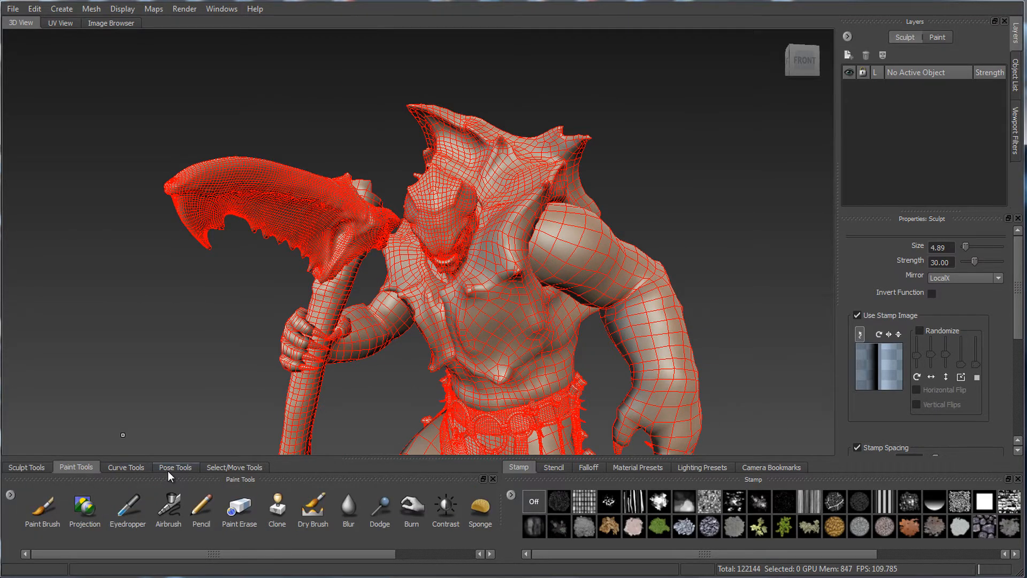
left_click(231, 469)
left_click(76, 523)
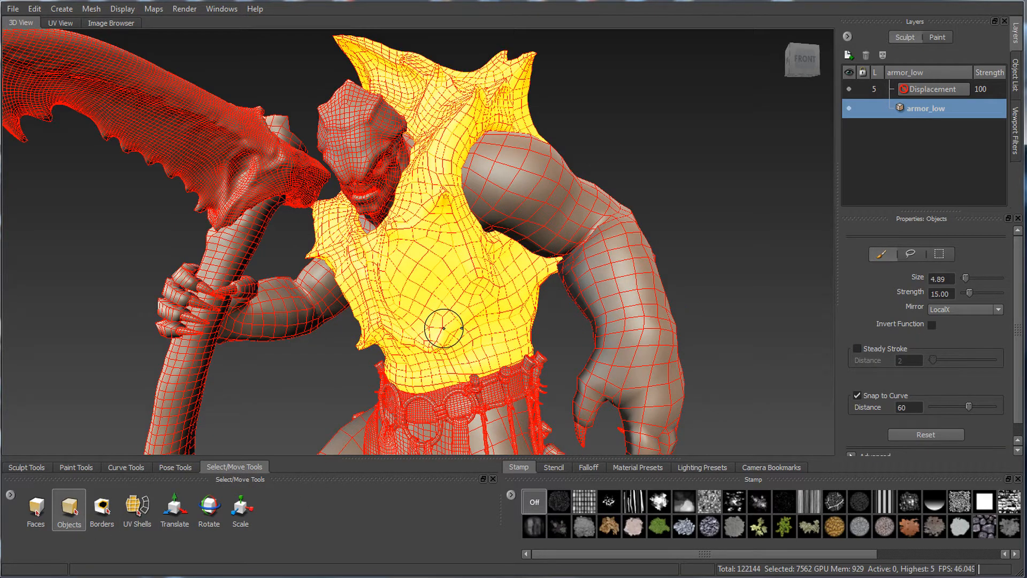
left_click_drag(449, 333, 456, 338, "alt")
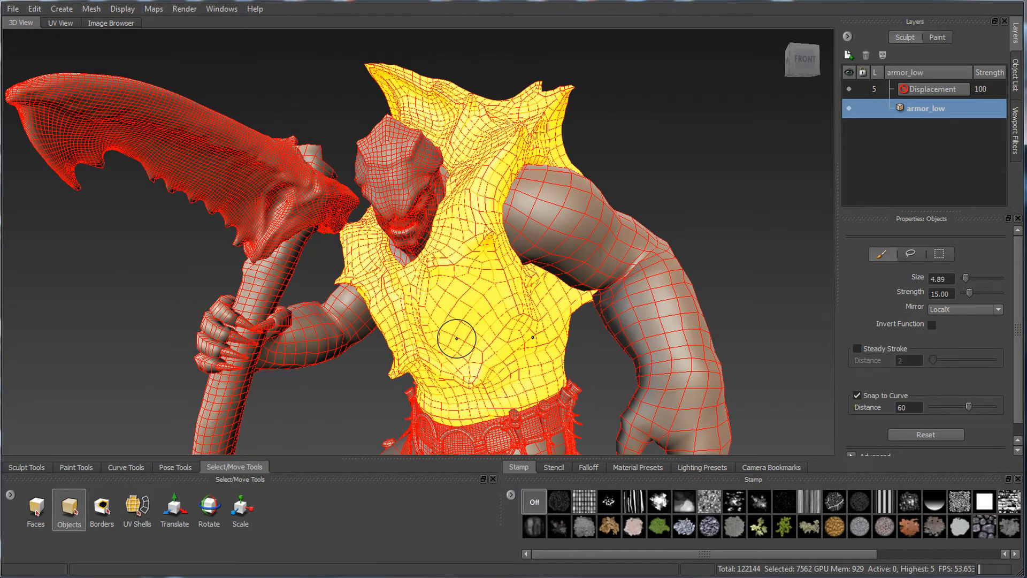
- Step the selected armor up to its highest subdivision level, 5
key("Page_Up")
key("Page_Up")
key("Page_Up")
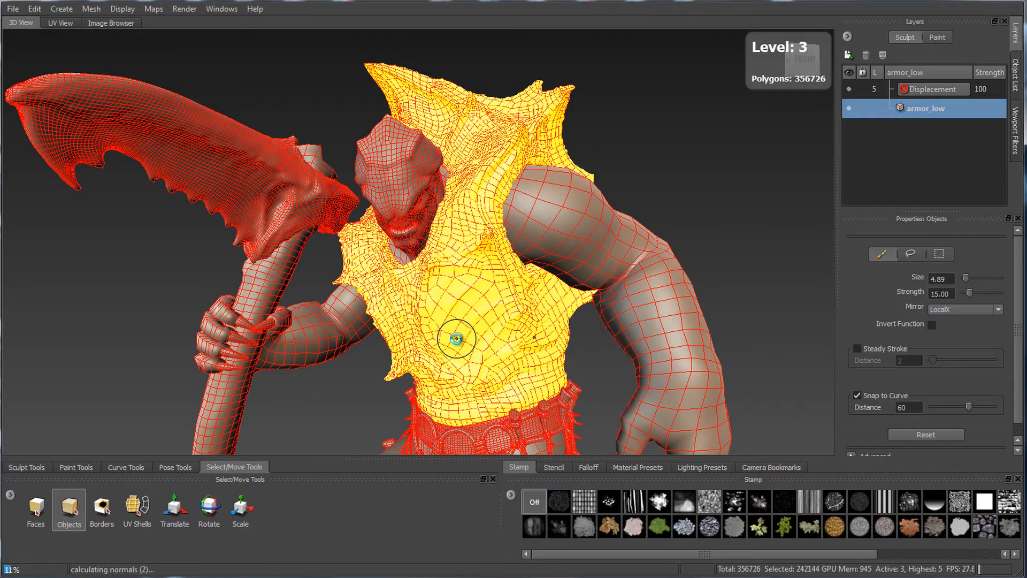
key("Page_Up")
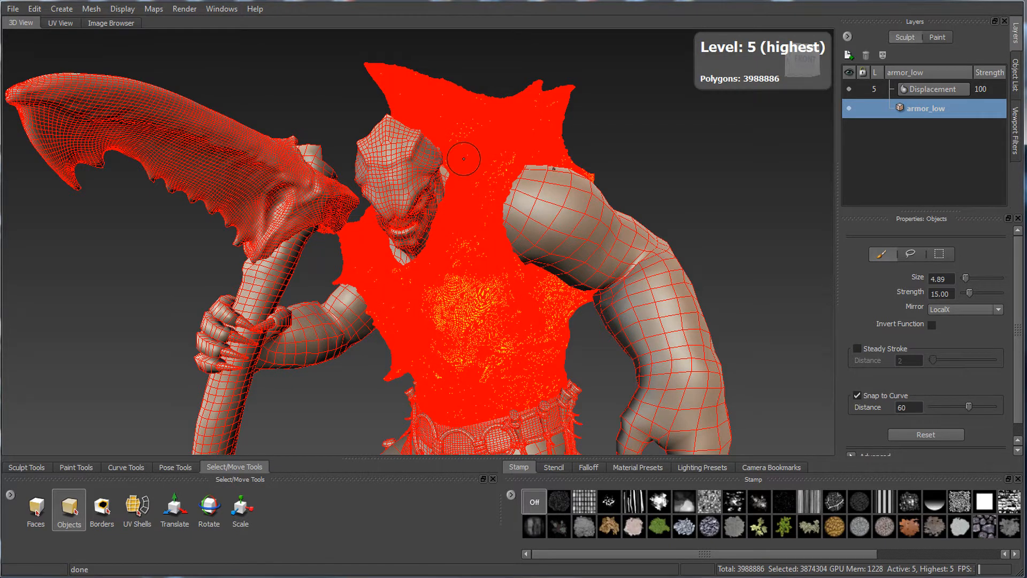
- Hide the wireframe and deselect the armor to examine its displacement detail up close
key("w")
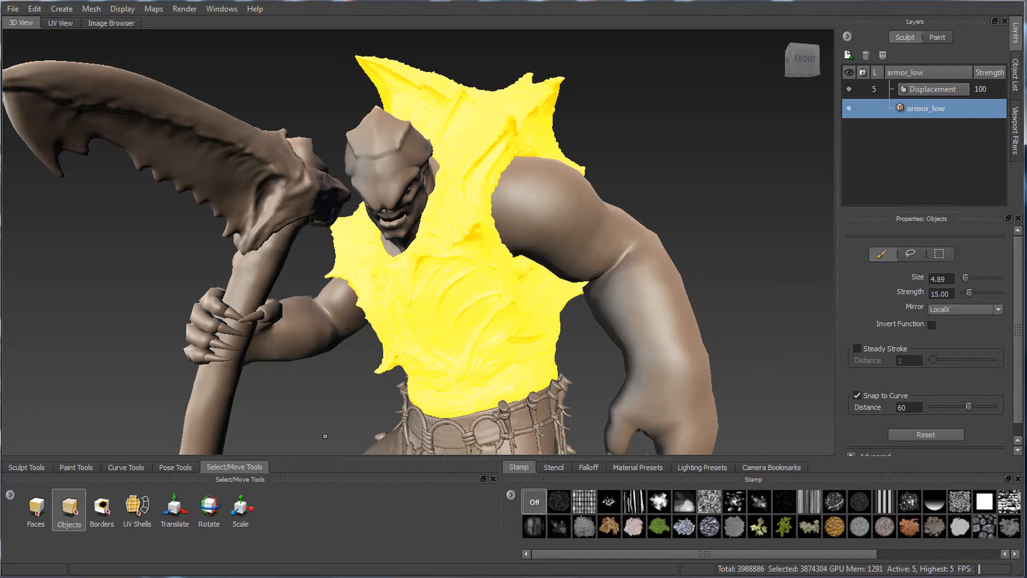
left_click(310, 403)
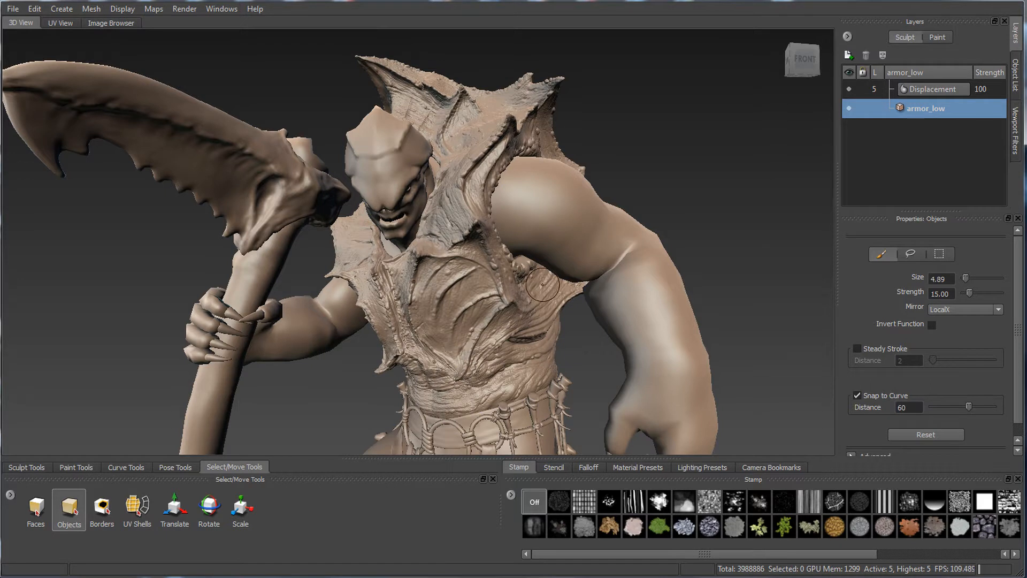
scroll(498, 266, "up", 2)
scroll(497, 265, "up", 6)
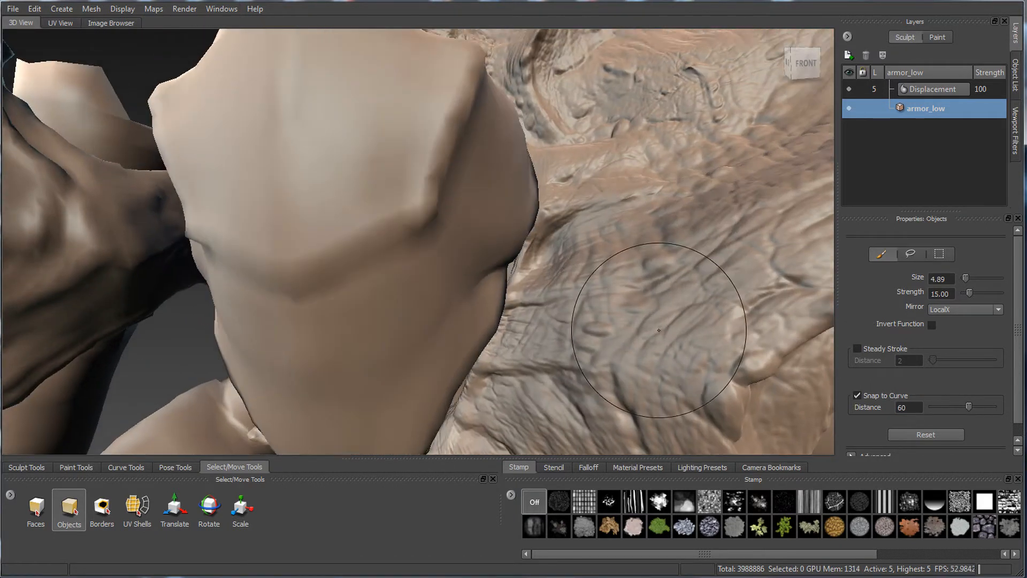
- Examine the armor's displacement detail from several angles and distances, ending on a view of the full creature
right_click_drag(659, 330, 561, 306, "alt")
left_click_drag(562, 306, 336, 312, "alt")
right_click_drag(336, 312, 399, 305, "alt")
middle_click_drag(398, 305, 616, 308, "alt")
left_click_drag(616, 308, 715, 266, "alt")
mouse_move(657, 346)
left_mouse_down("alt")
mouse_move(615, 332)
mouse_move(696, 321)
mouse_move(531, 299)
mouse_move(500, 315)
mouse_move(600, 317)
mouse_move(443, 321)
mouse_move(795, 296)
mouse_move(710, 353)
left_mouse_up("alt")
right_click_drag(710, 353, 584, 337, "alt")
left_click_drag(584, 337, 551, 311, "alt")
left_click_drag(405, 305, 530, 293, "alt")
- Create a new Vector Displacement Map extraction operation with armor_low at level 0 as target model and armor_low at level 5 as source model
left_click(222, 9)
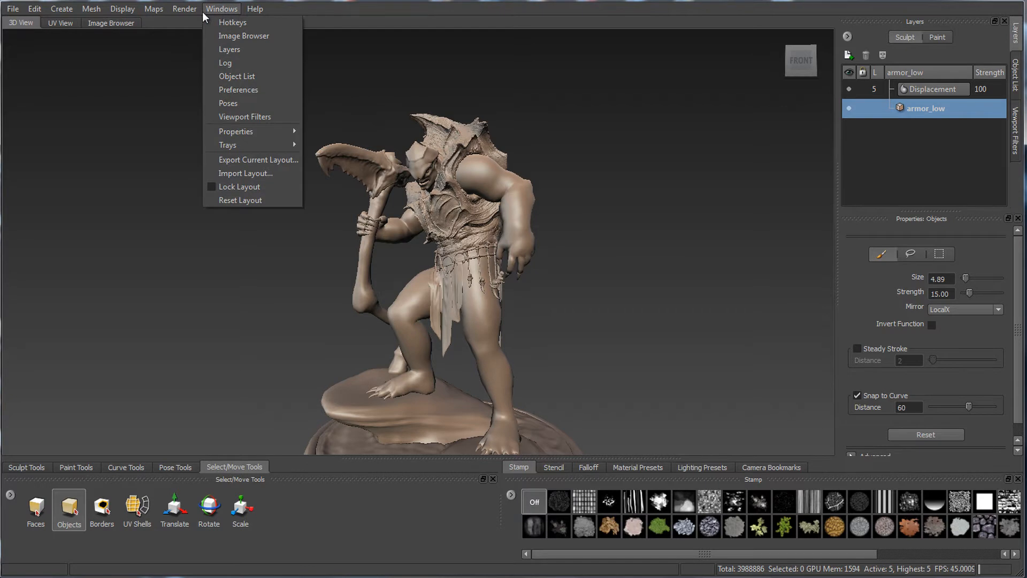
mouse_move(154, 16)
mouse_move(211, 24)
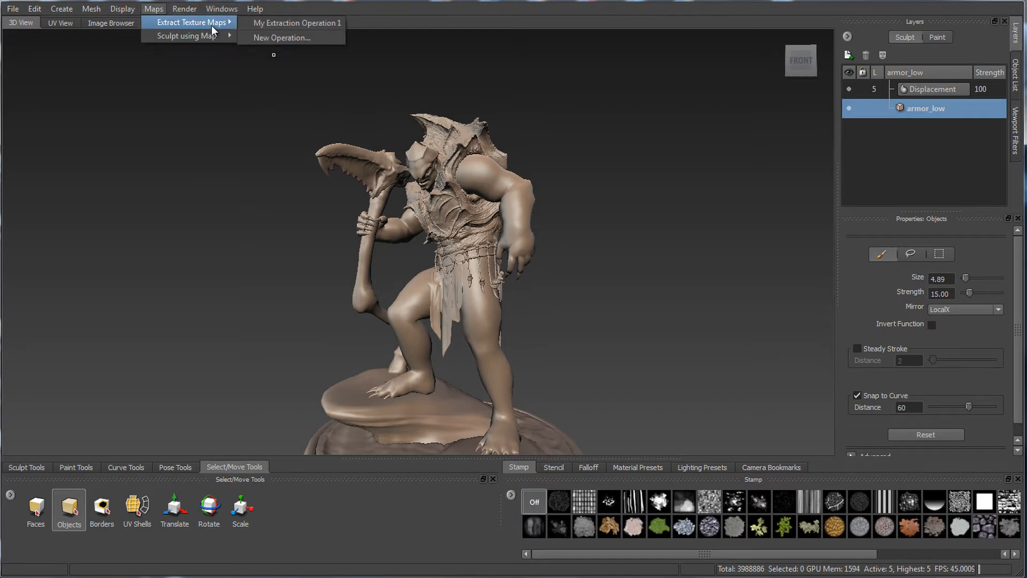
left_click(273, 36)
left_click(410, 258)
left_click_drag(521, 24, 718, 4)
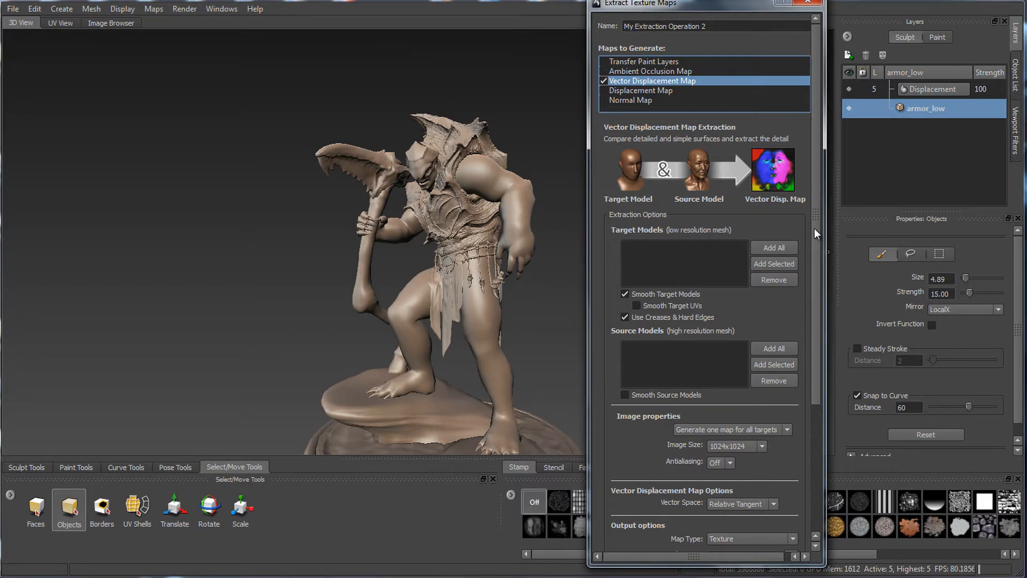
left_click_drag(365, 259, 440, 326, "alt")
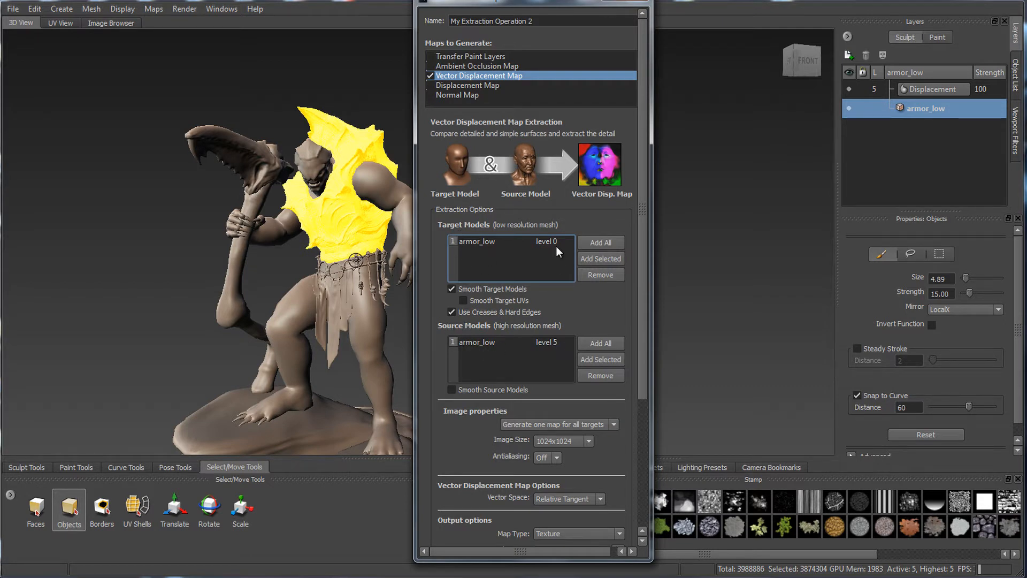
- Review the image sizes and map types available for the extraction without changing them
scroll(644, 369, "down", 5)
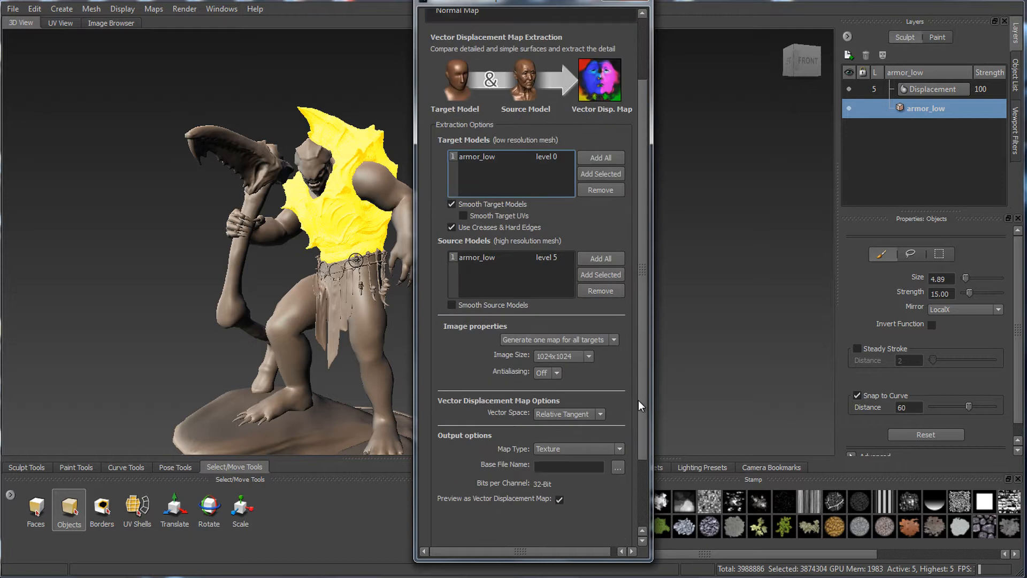
left_click(559, 264)
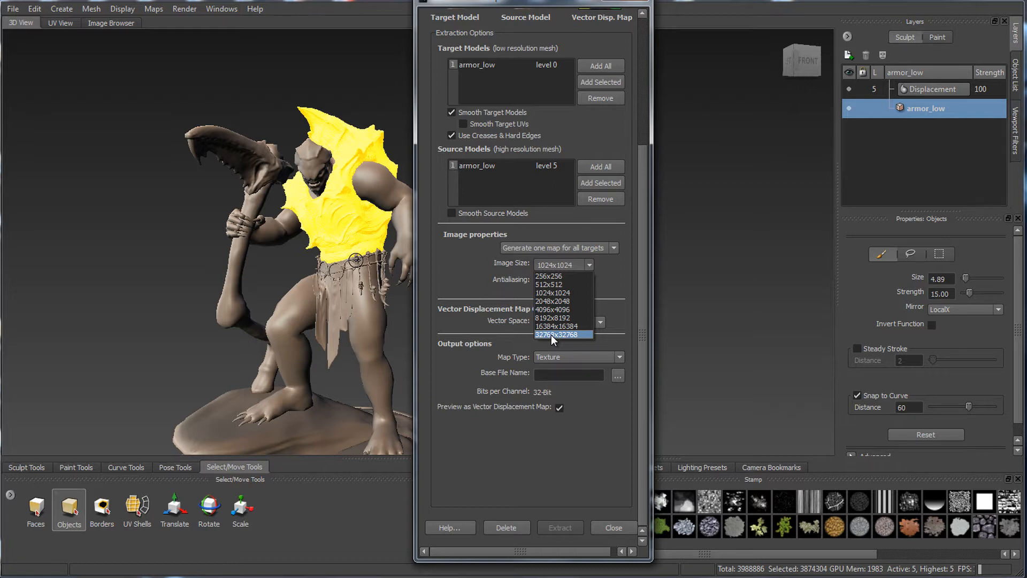
left_click(471, 362)
left_click(568, 359)
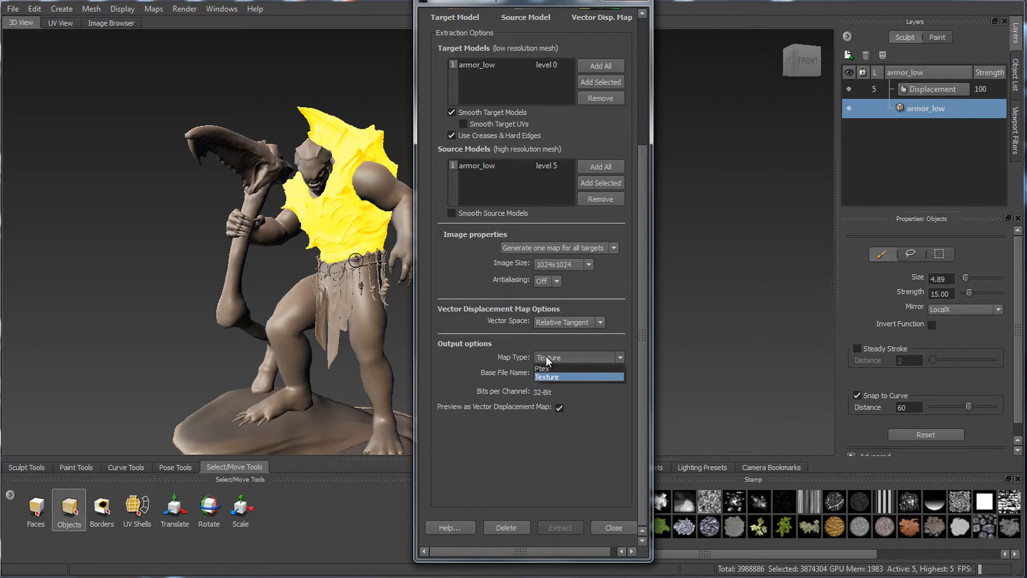
left_click(469, 361)
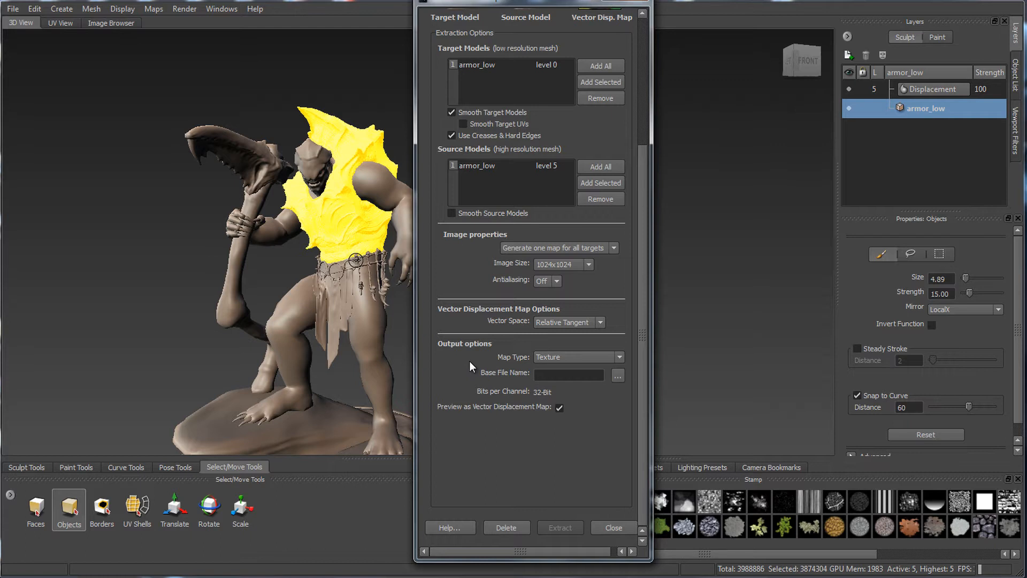
- Set the output file to test in 32-bit floating point OpenEXR format, adding "_vdm" to the file name
left_click(618, 376)
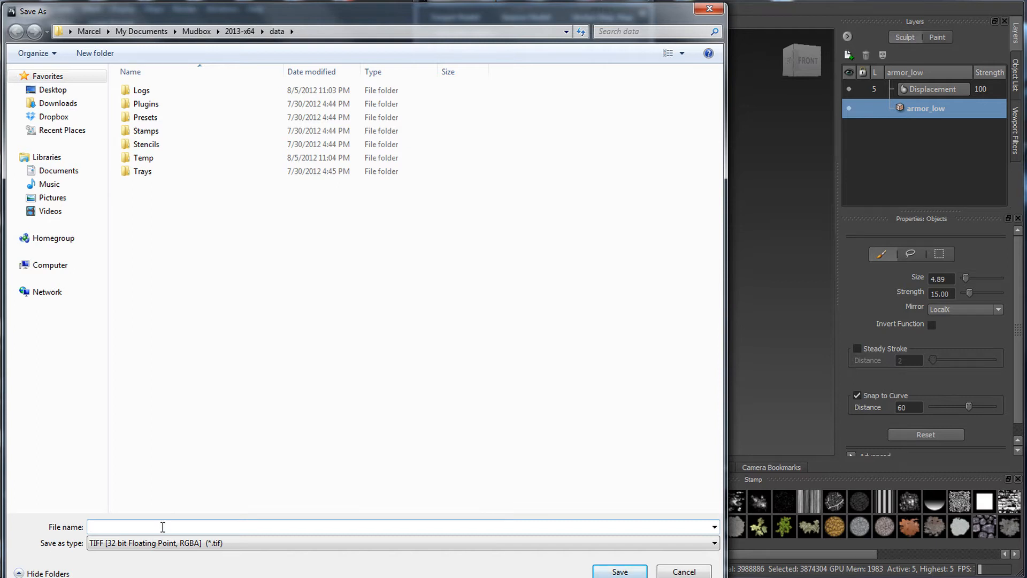
type("test")
left_click(110, 543)
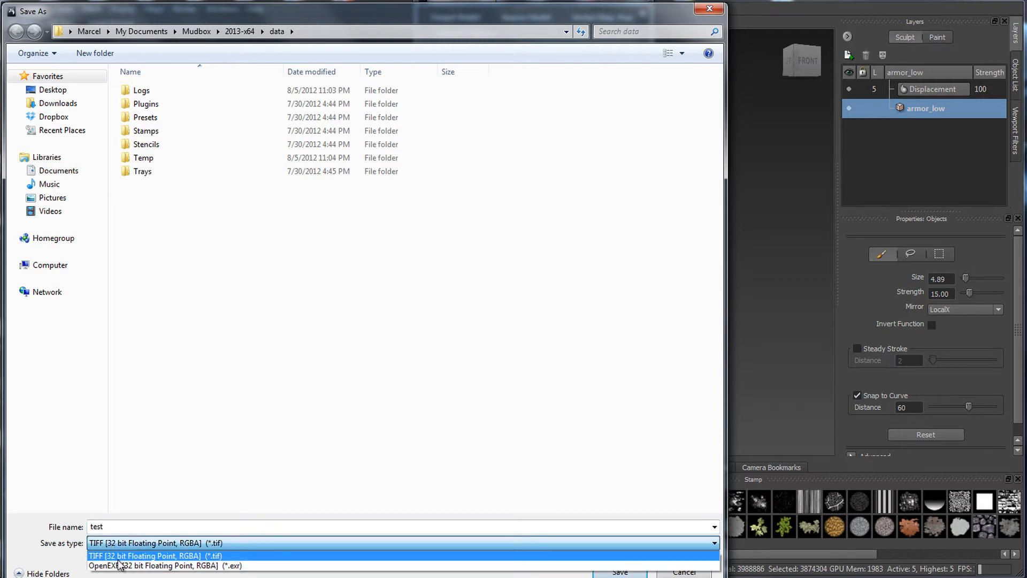
left_click(117, 566)
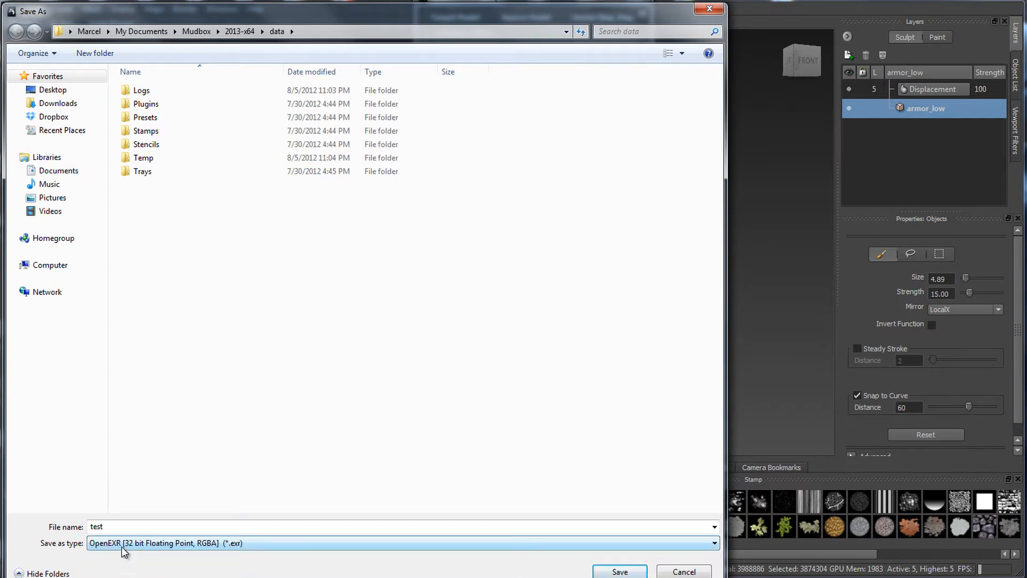
left_click(621, 571)
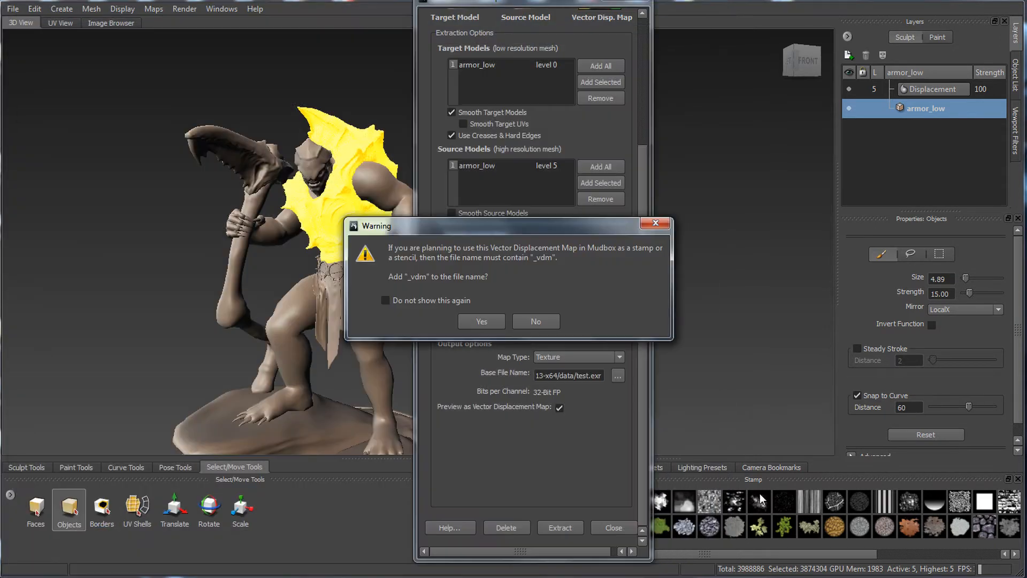
left_click(478, 321)
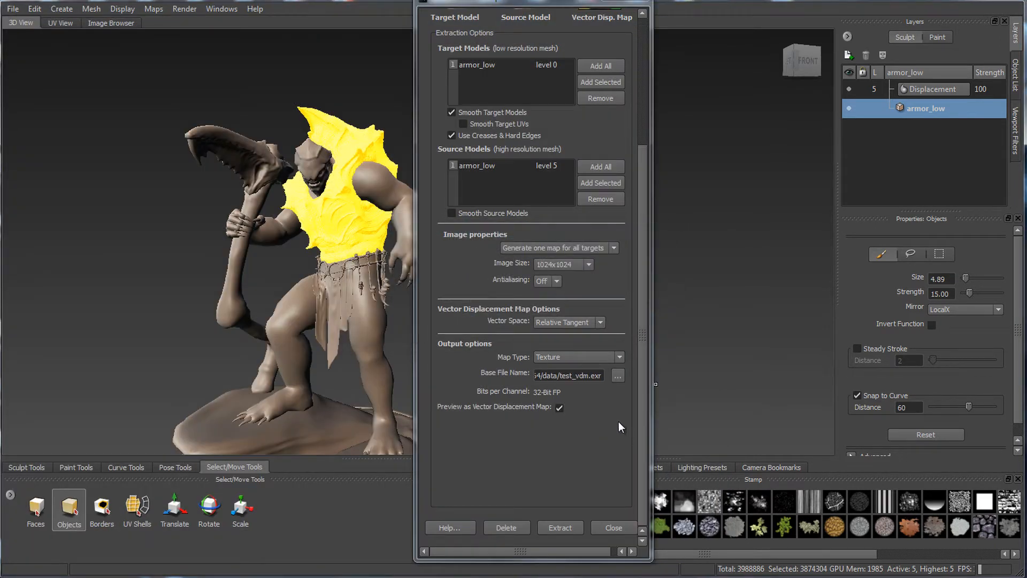
- Widen the extraction dialog, turn off the preview as a vector displacement map, and revisit the image size options
left_click_drag(651, 392, 677, 398)
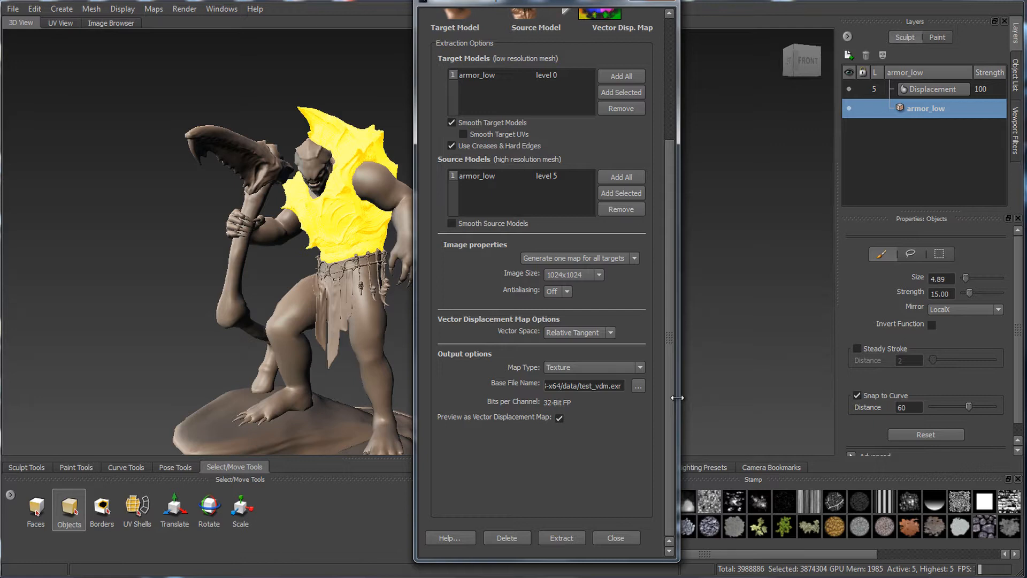
left_click(559, 418)
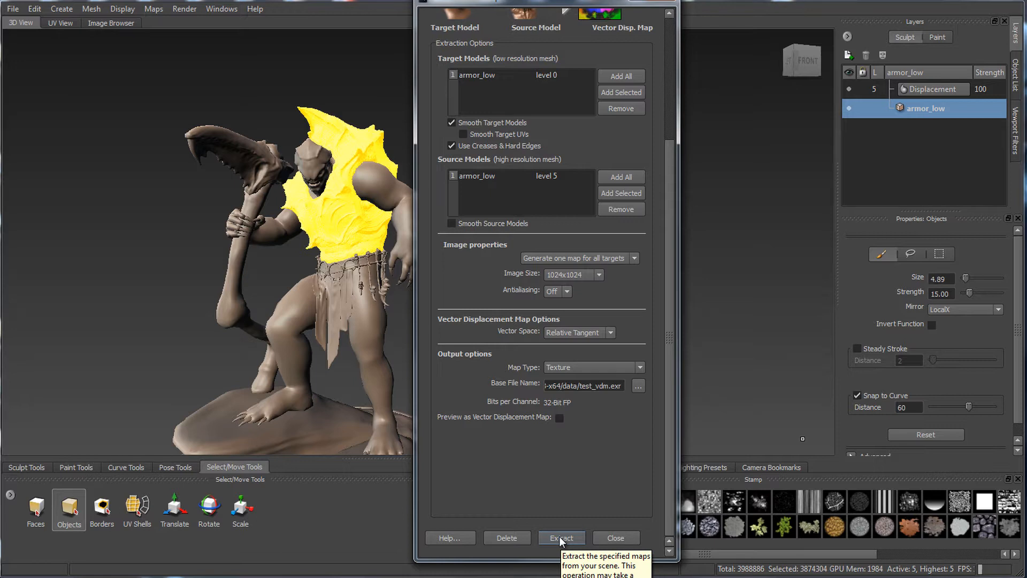
left_click(572, 275)
left_click(558, 339)
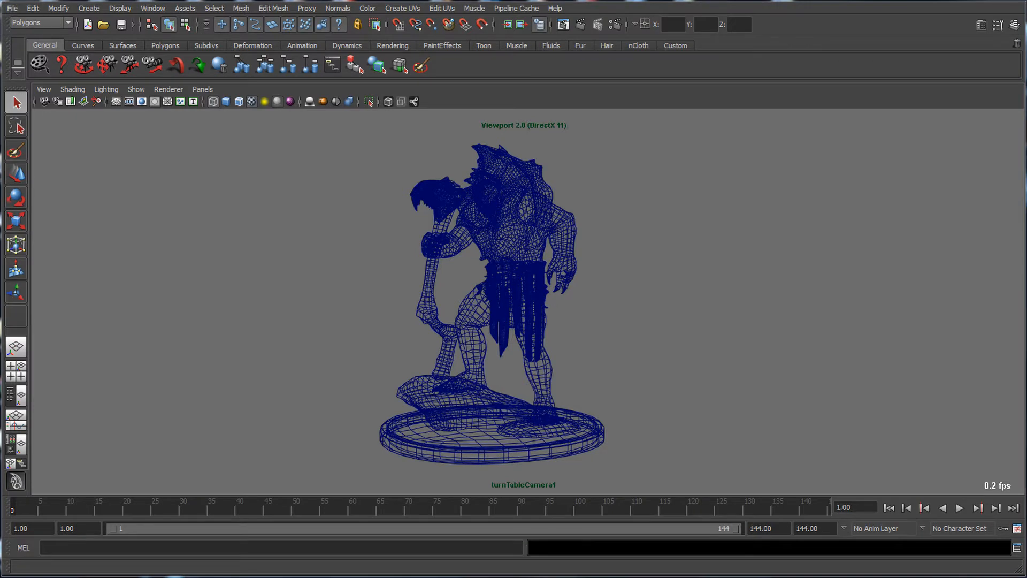
- Switch to Maya and display the creature on its turntable base shaded with textures instead of as wireframe
left_click_drag(567, 327, 521, 316, "alt")
right_click_drag(521, 316, 571, 226, "alt")
middle_click_drag(572, 226, 577, 361, "alt")
right_click_drag(432, 320, 554, 315, "alt")
middle_click_drag(553, 313, 556, 234, "alt")
mouse_move(556, 234)
right_mouse_down("alt")
mouse_move(568, 300)
mouse_move(590, 297)
right_mouse_up("alt")
middle_click_drag(589, 297, 591, 288, "alt")
key("5")
left_click_drag(596, 333, 517, 343, "alt")
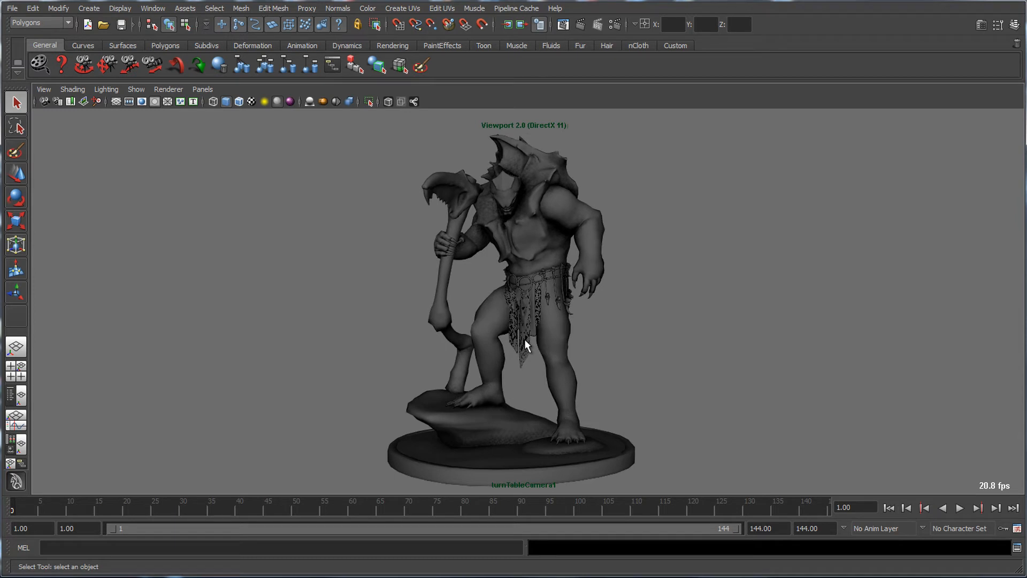
key("6")
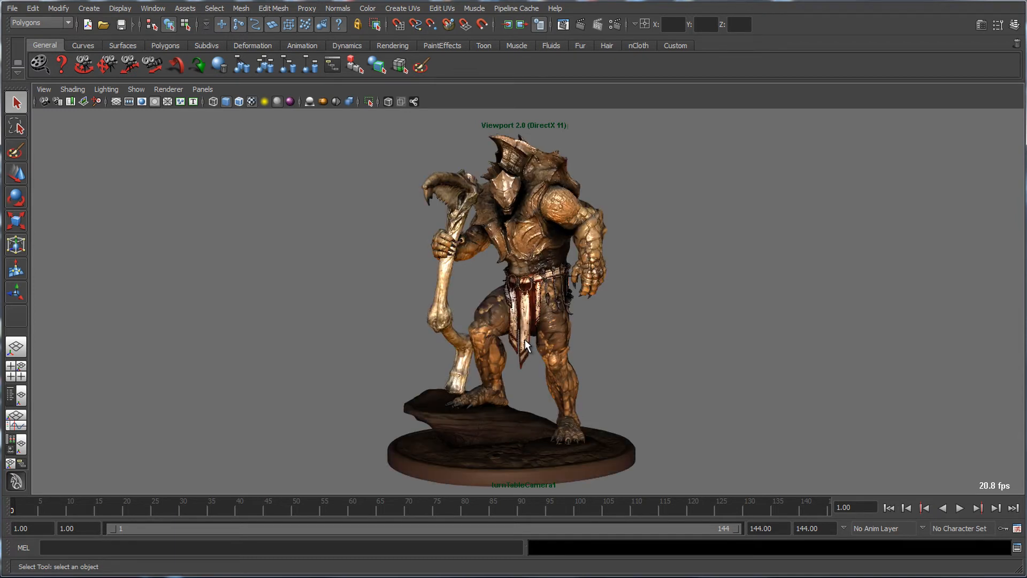
- Examine the textured creature from the side and up close around its torso and arms
mouse_move(588, 323)
left_mouse_down("alt")
mouse_move(400, 316)
mouse_move(576, 316)
mouse_move(592, 294)
left_mouse_up("alt")
middle_click_drag(592, 294, 592, 362, "alt")
left_click_drag(592, 362, 531, 359, "alt")
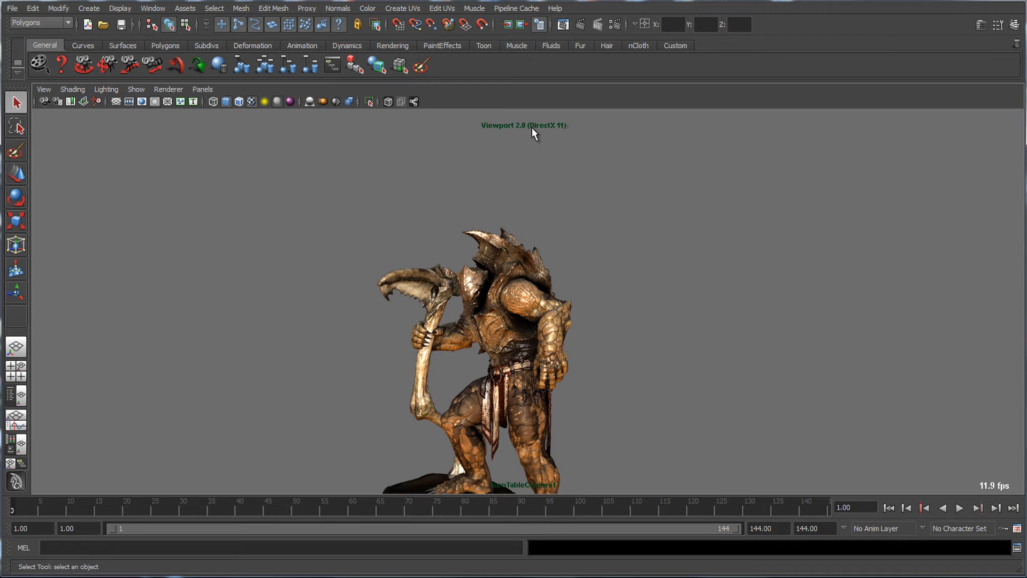
left_click_drag(556, 321, 554, 309, "alt")
right_click_drag(503, 307, 760, 344, "alt")
left_click_drag(592, 309, 556, 311, "alt")
right_click_drag(556, 310, 701, 349, "alt")
middle_click_drag(612, 387, 673, 346, "alt")
- Select the creature's arms and compare their wireframe mesh with the textured, displaced surface at the shoulder
left_click(675, 356)
left_click_drag(856, 374, 818, 287, "alt")
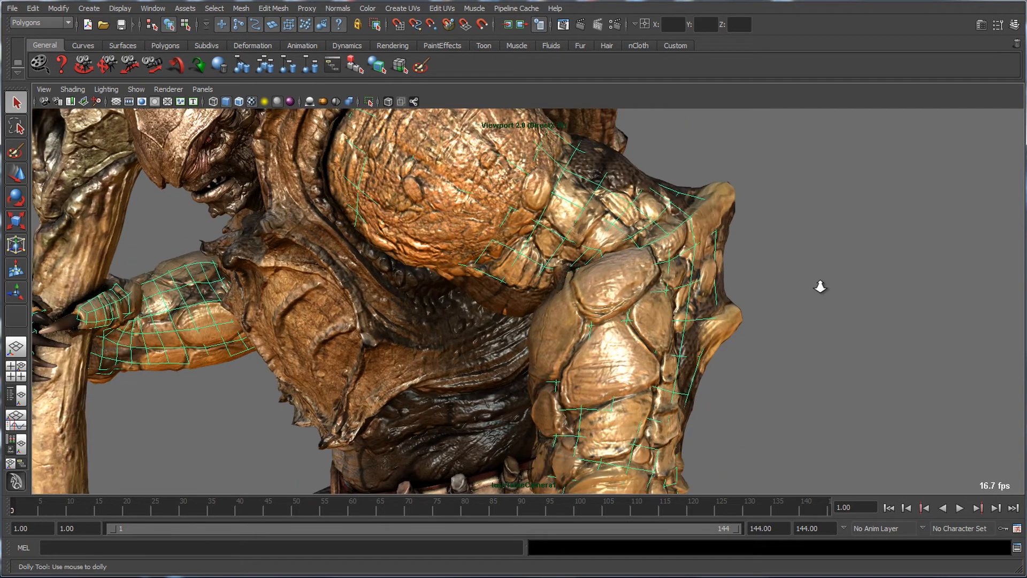
scroll(818, 287, "up", 3)
middle_click_drag(819, 286, 727, 322, "alt")
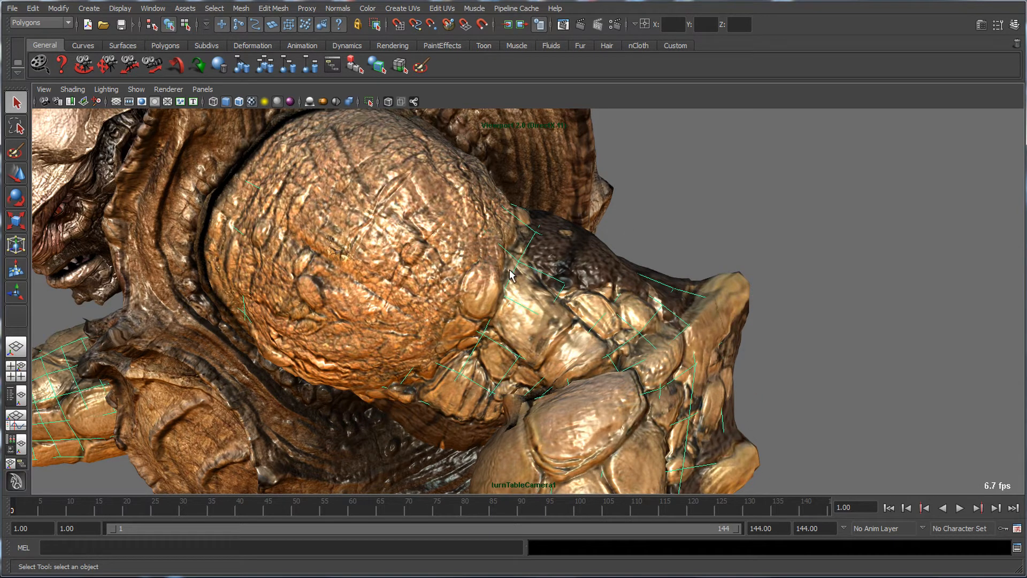
key("4")
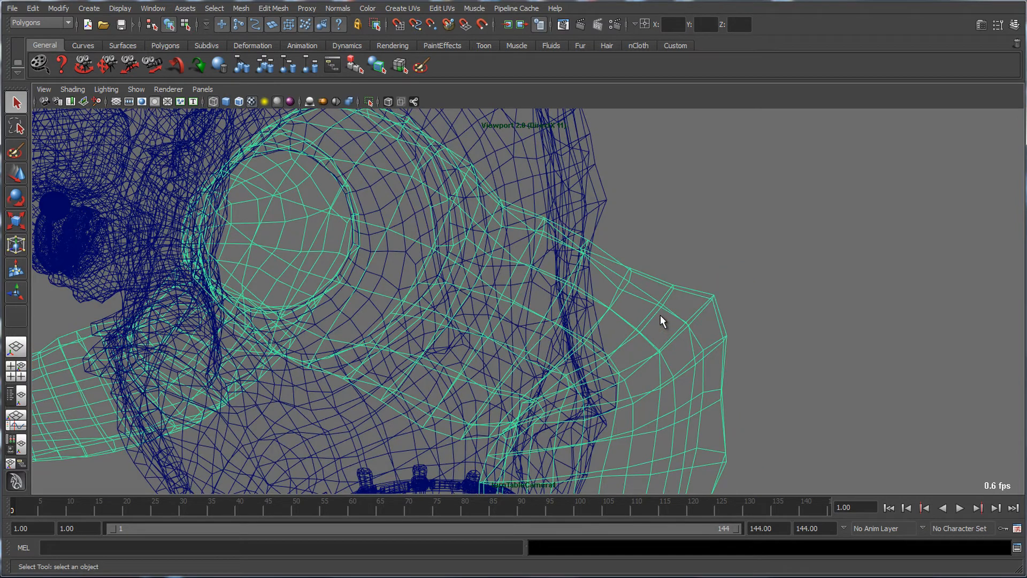
key("5")
key("6")
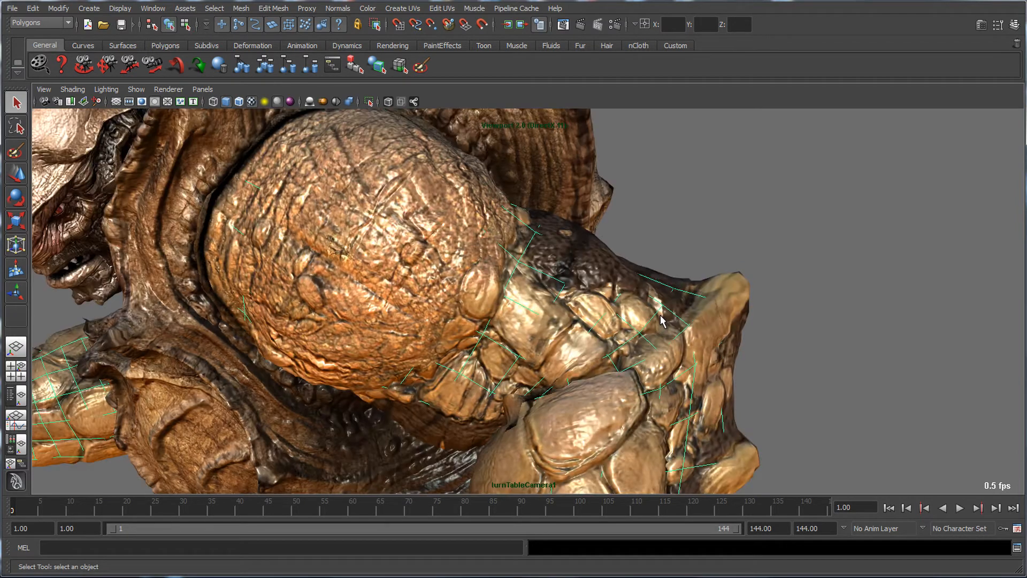
- Examine the creature's shoulder, chest and full body from several angles, and deselect the arms
right_click_drag(779, 342, 720, 332, "alt")
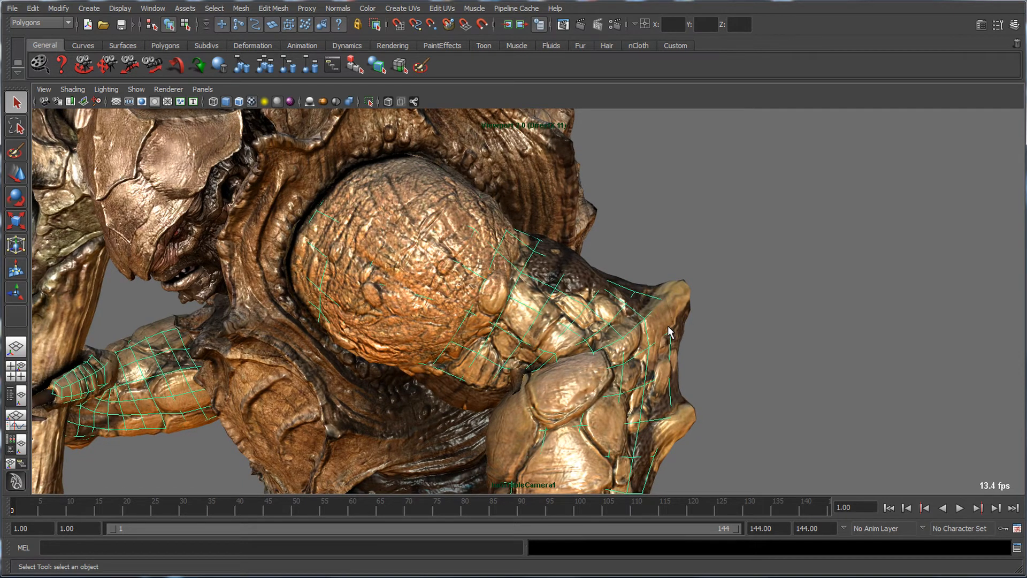
left_click_drag(454, 295, 604, 328, "alt")
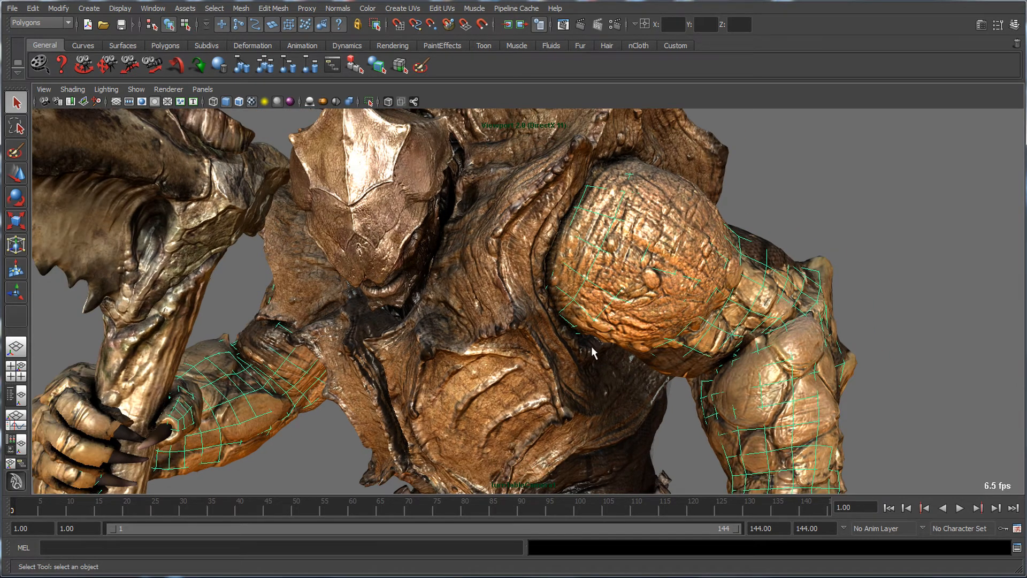
right_click_drag(721, 392, 557, 307, "alt")
middle_click_drag(558, 308, 566, 279, "alt")
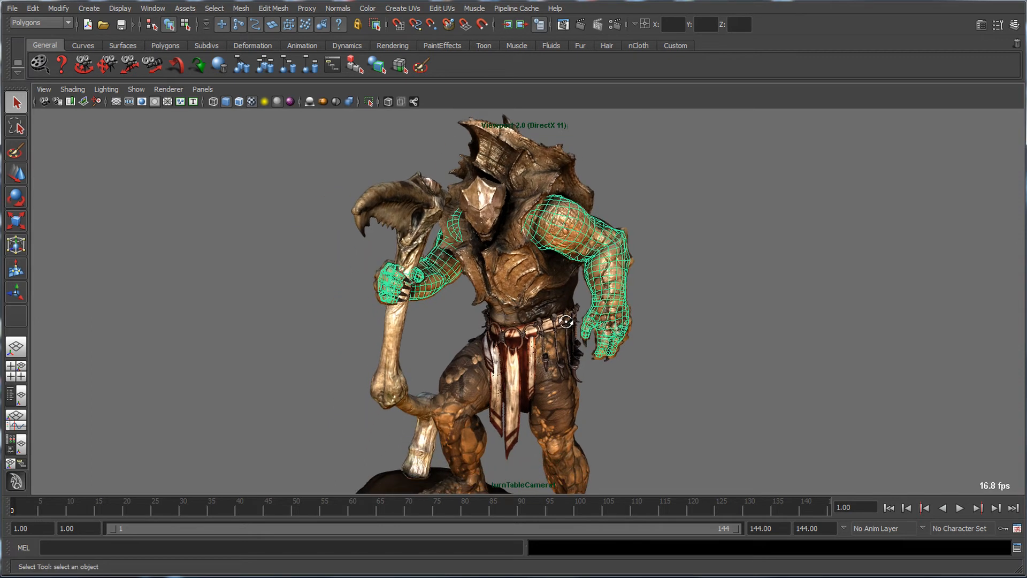
left_click_drag(566, 317, 656, 346, "alt")
left_click(699, 348)
left_click_drag(566, 310, 619, 322, "alt")
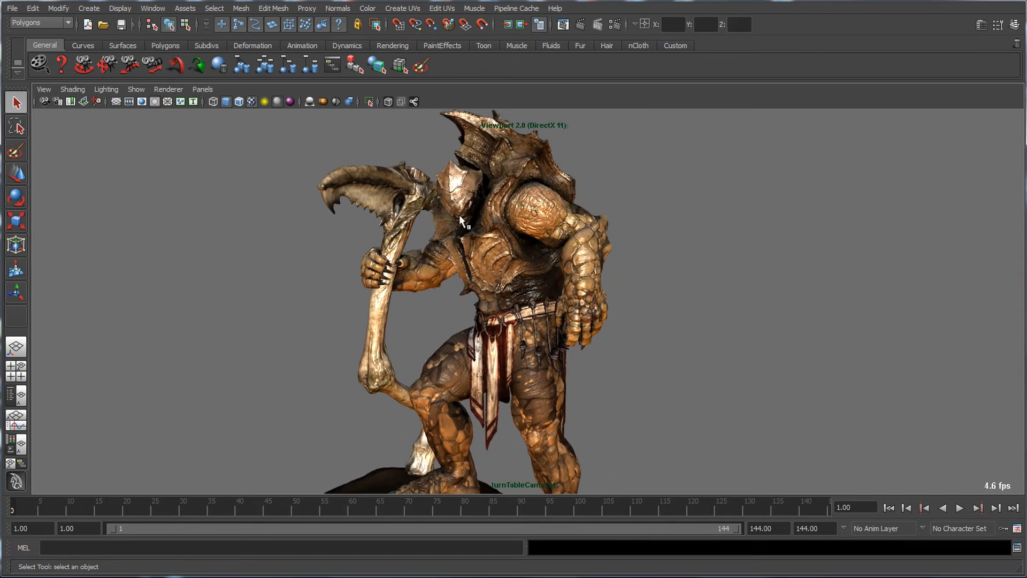
- Check in the Plug-in Manager whether dx11Shader.mll is loaded, and close the manager
left_click(152, 8)
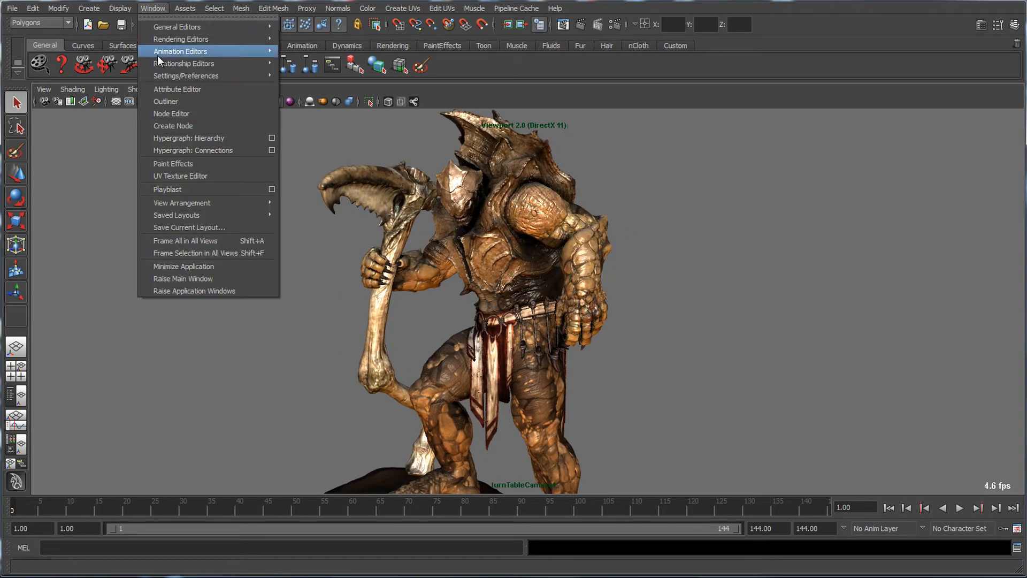
mouse_move(163, 80)
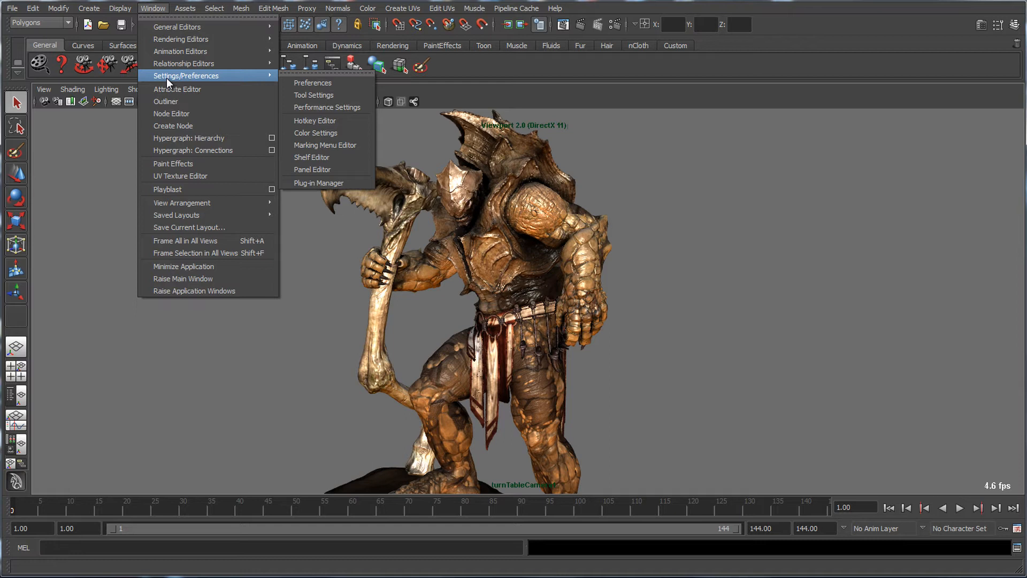
left_click(343, 183)
left_click_drag(451, 108, 757, 131)
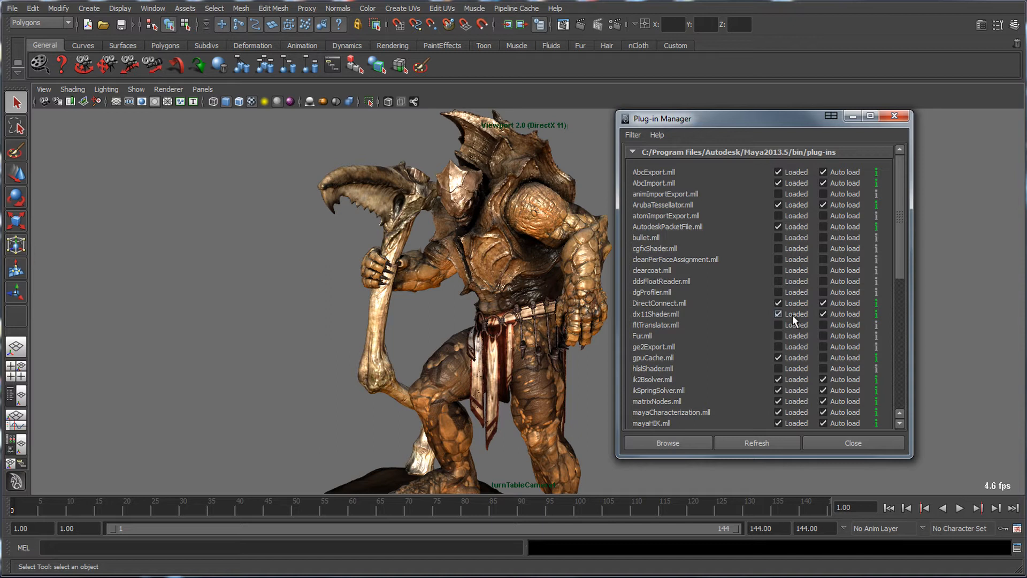
left_click(894, 116)
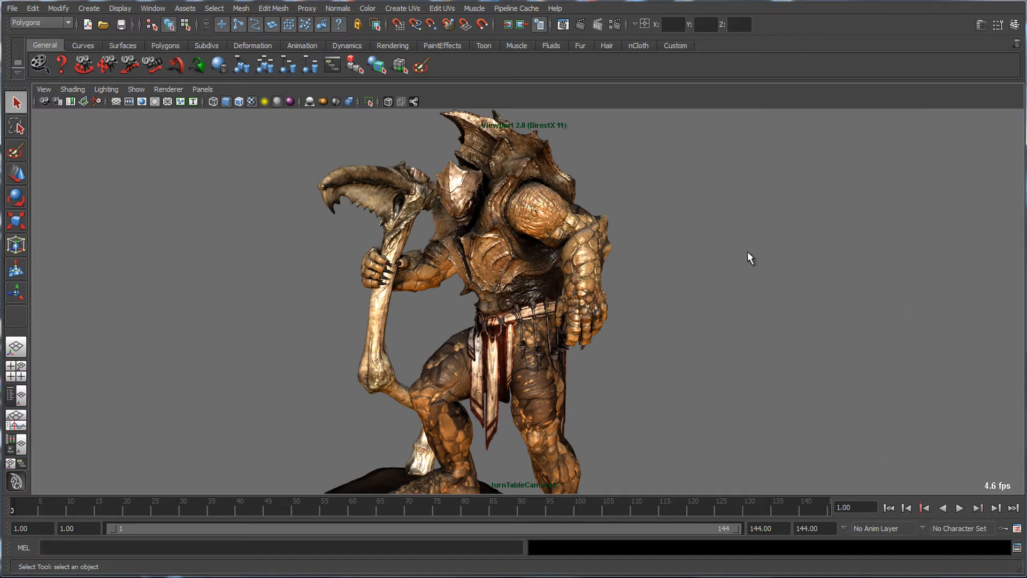
middle_click_drag(735, 258, 702, 266, "alt")
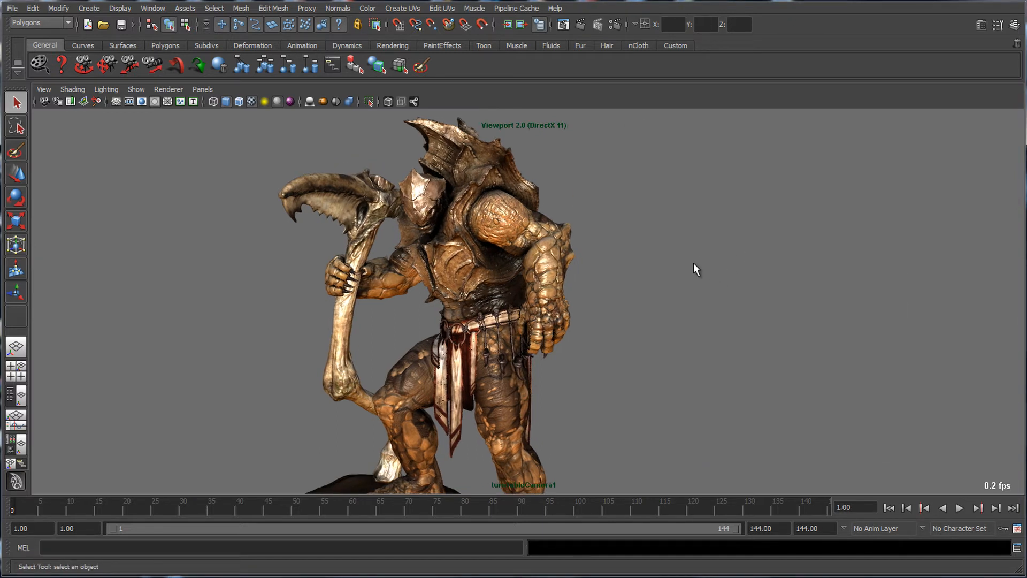
left_click(153, 8)
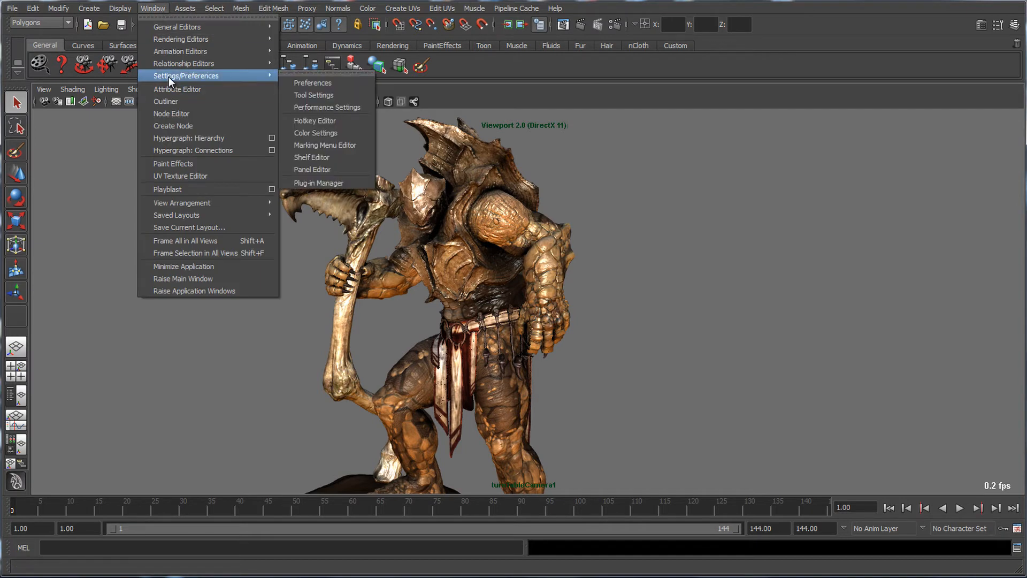
left_click(306, 182)
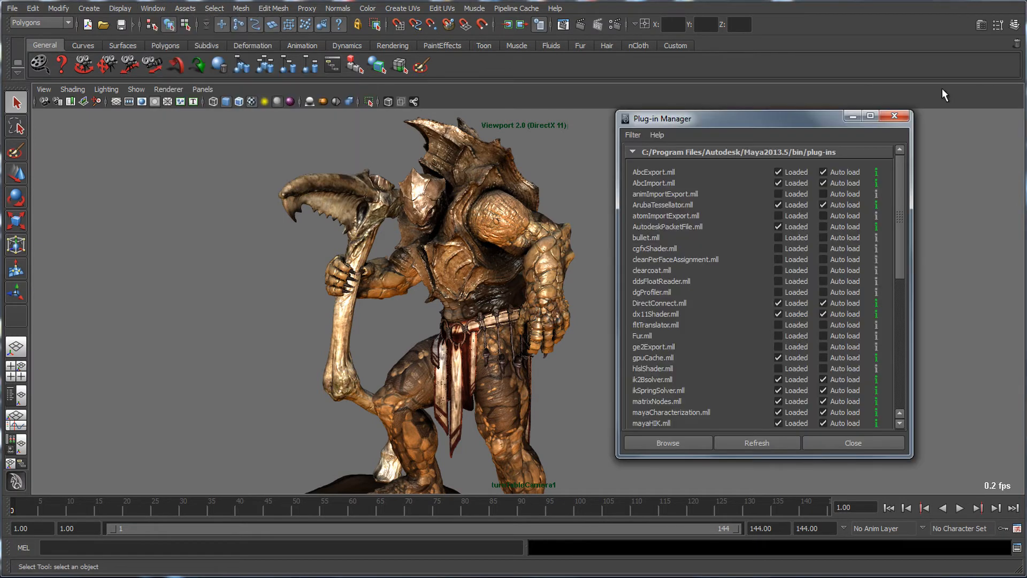
left_click(895, 116)
- Check the Viewport 2.0 rendering engine options in the display preferences, and close the preferences
left_click(163, 9)
mouse_move(177, 76)
left_click(302, 80)
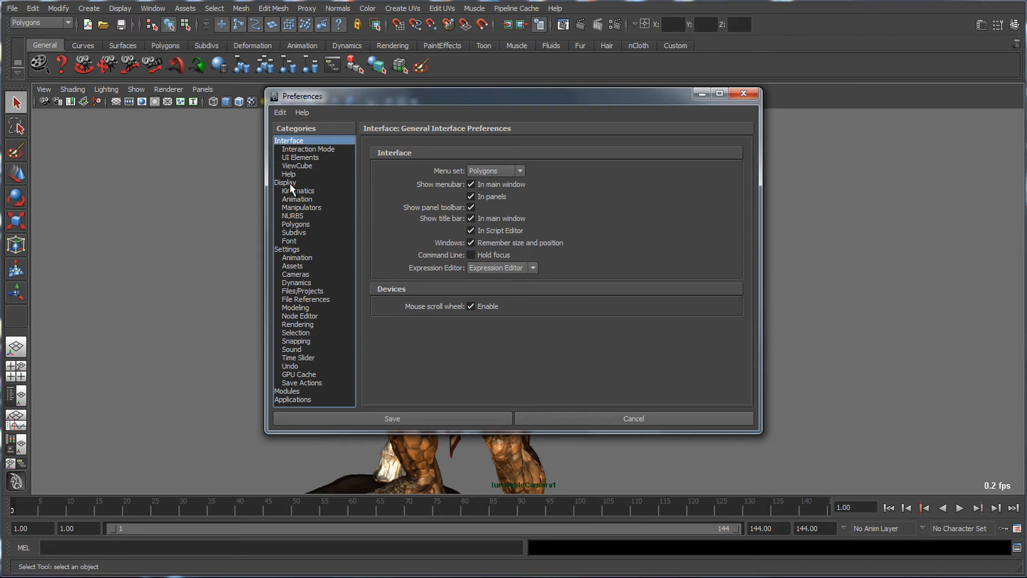
left_click(287, 182)
scroll(747, 329, "down", 2)
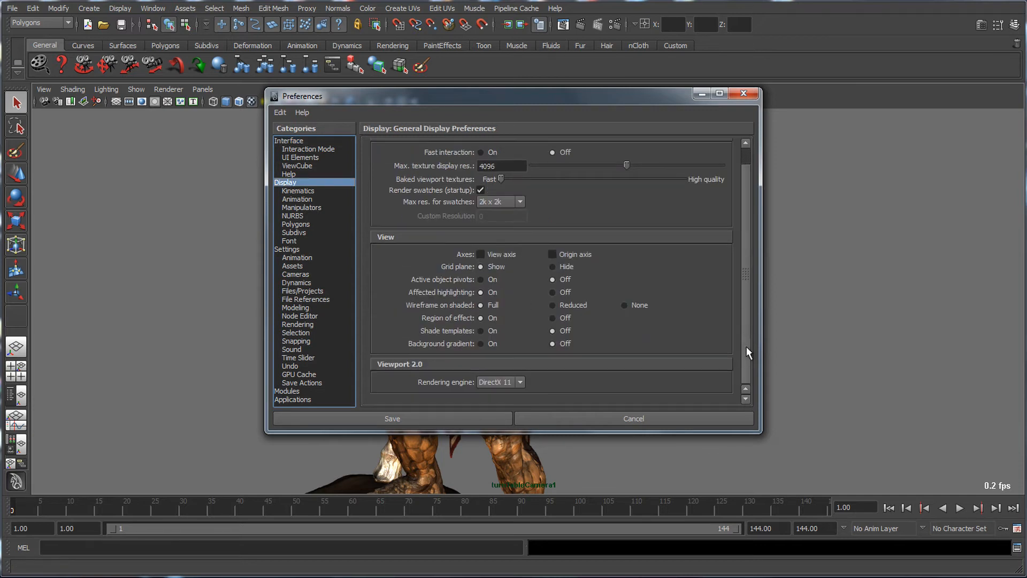
left_click(520, 382)
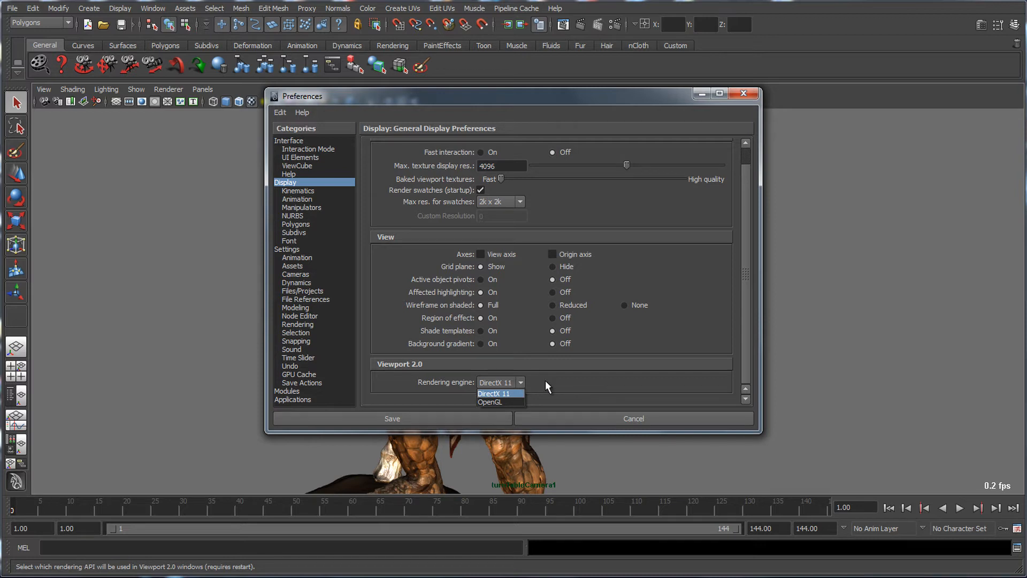
left_click(545, 380)
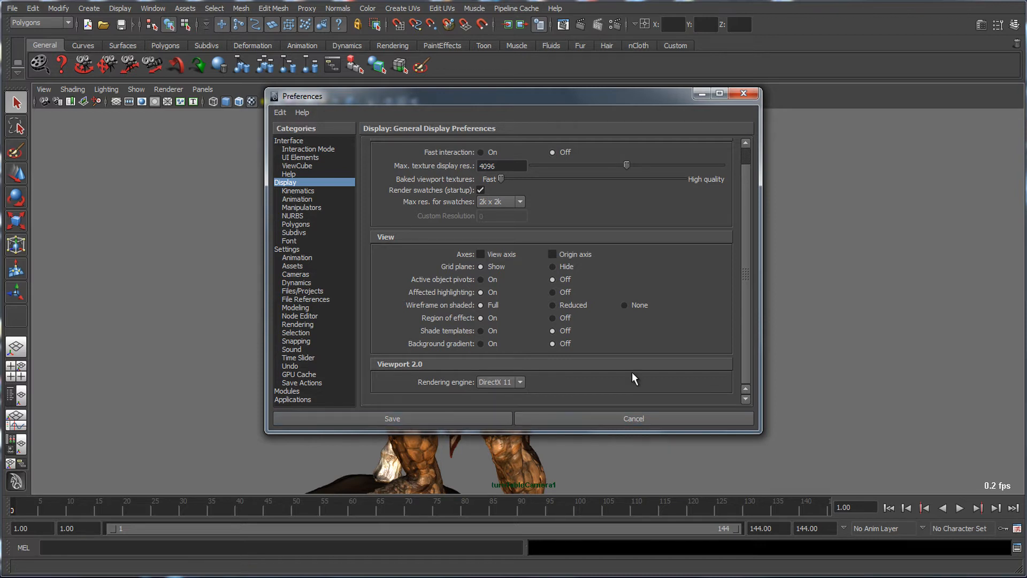
left_click(744, 93)
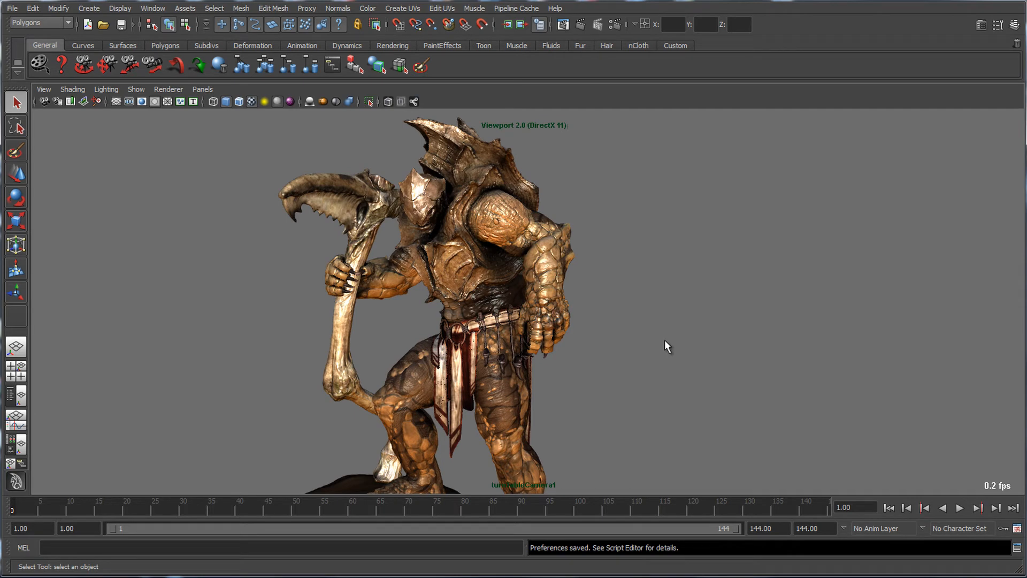
- Create a DirectX 11 Shader in the Hypershade and show its attributes
middle_click_drag(605, 300, 625, 310, "alt")
left_click(153, 9)
mouse_move(235, 40)
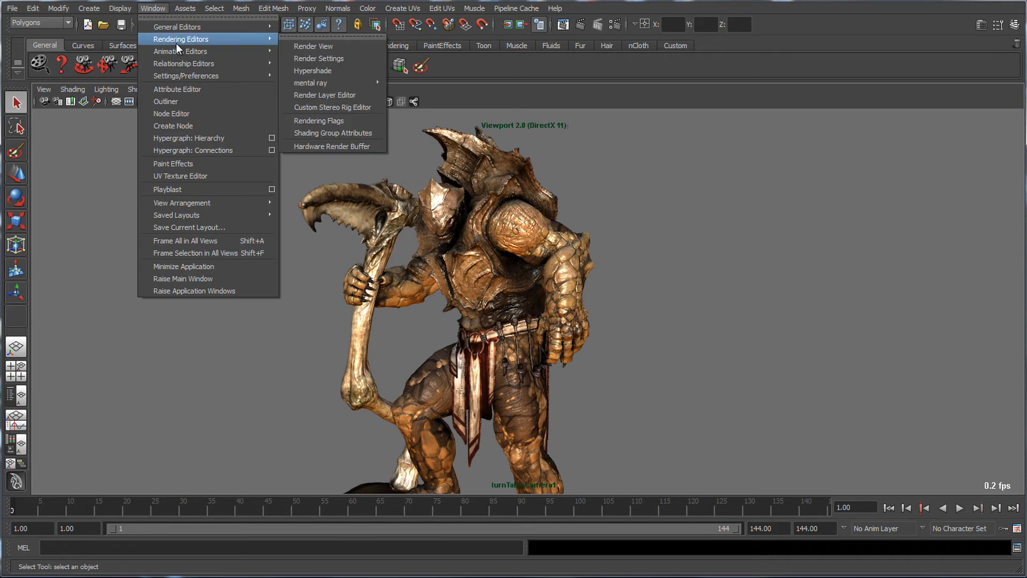
left_click(319, 70)
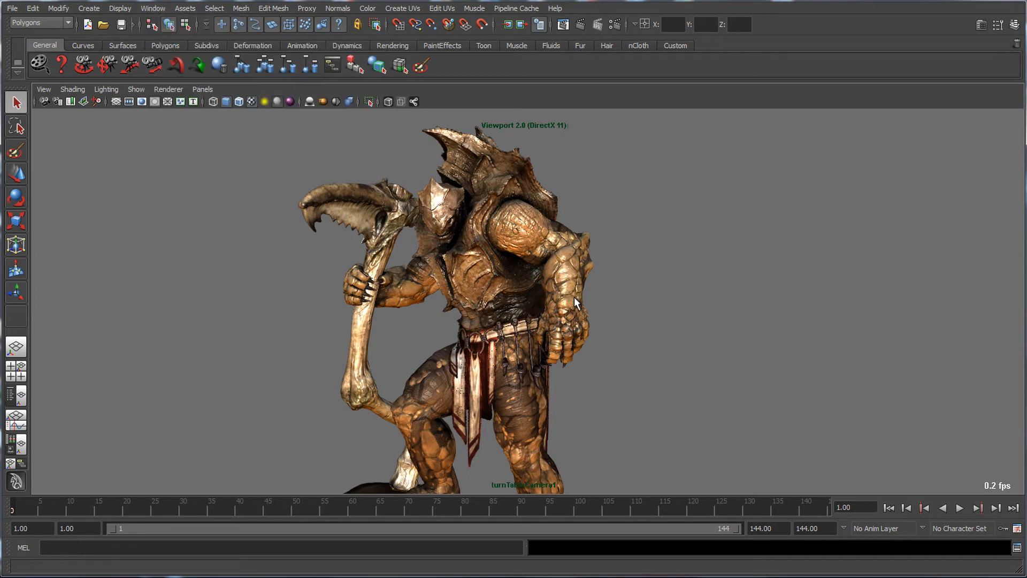
left_click_drag(336, 152, 454, 79)
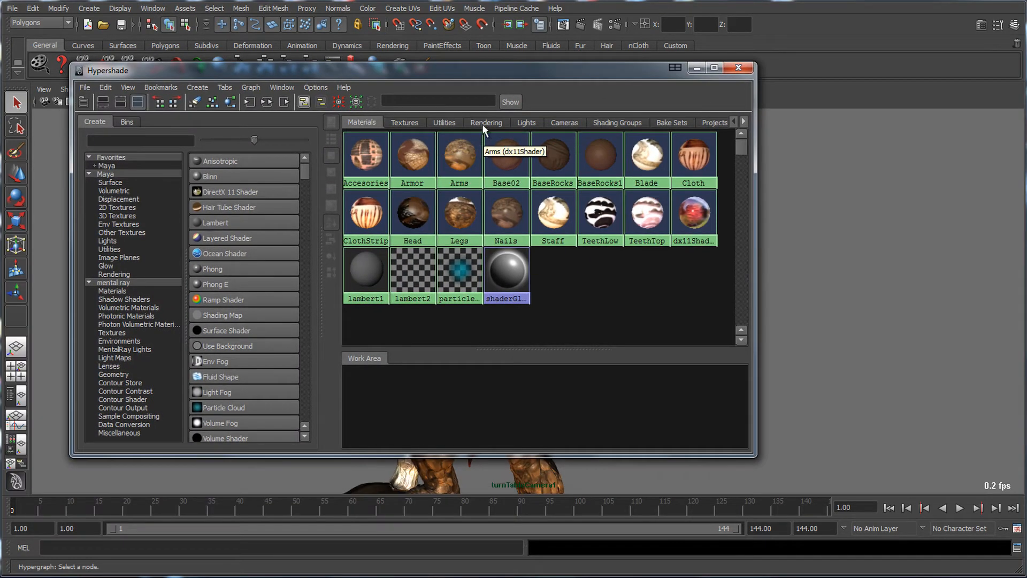
left_click(227, 191)
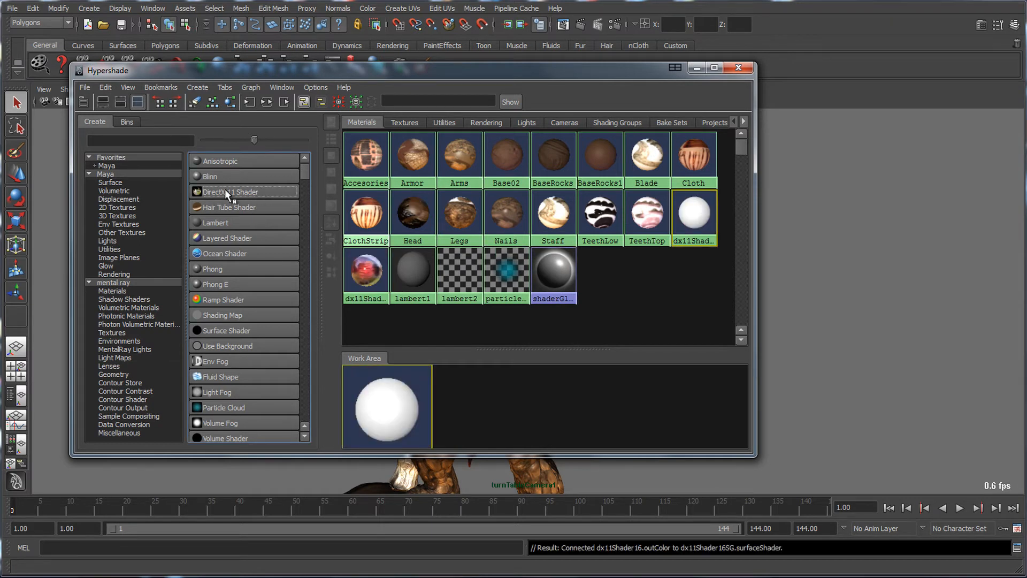
left_click_drag(401, 409, 456, 385)
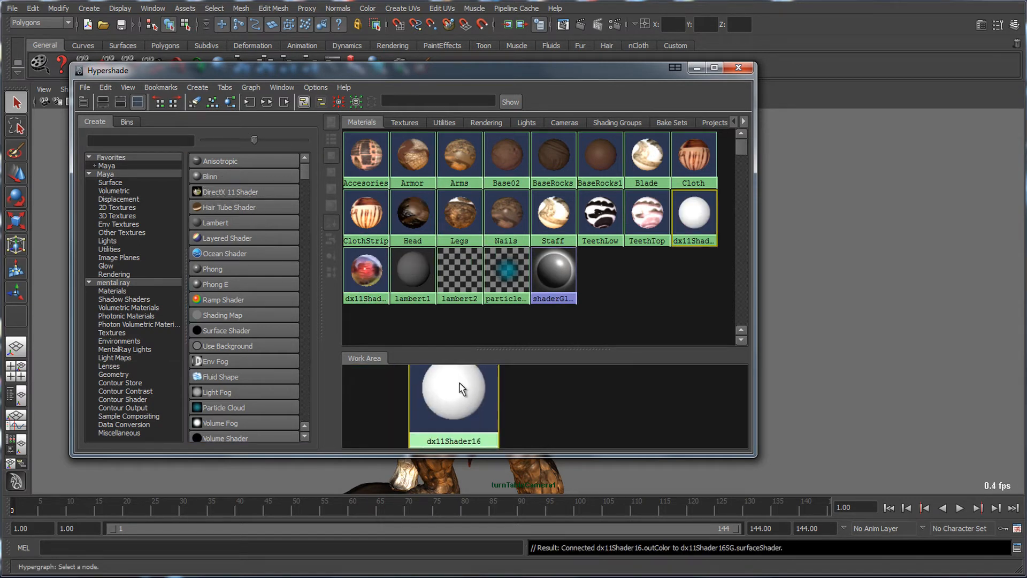
left_click(891, 281)
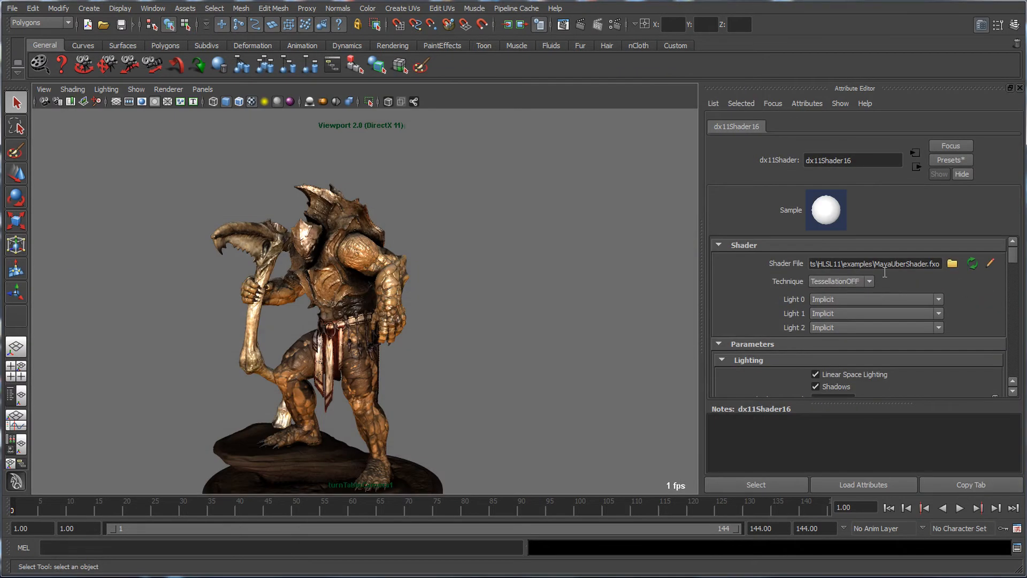
mouse_move(1013, 255)
left_mouse_down()
mouse_move(1018, 361)
mouse_move(1013, 251)
left_mouse_up()
- Show the creature through the persp3 camera with a blue gradient background and the scene's own lights
middle_click_drag(439, 285, 490, 274, "alt")
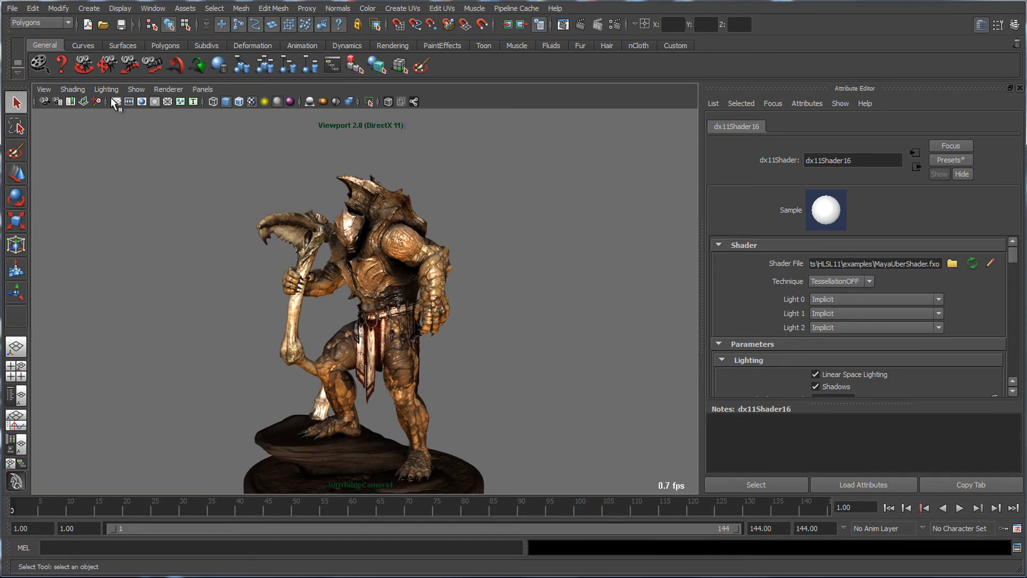
left_click(203, 89)
mouse_move(225, 101)
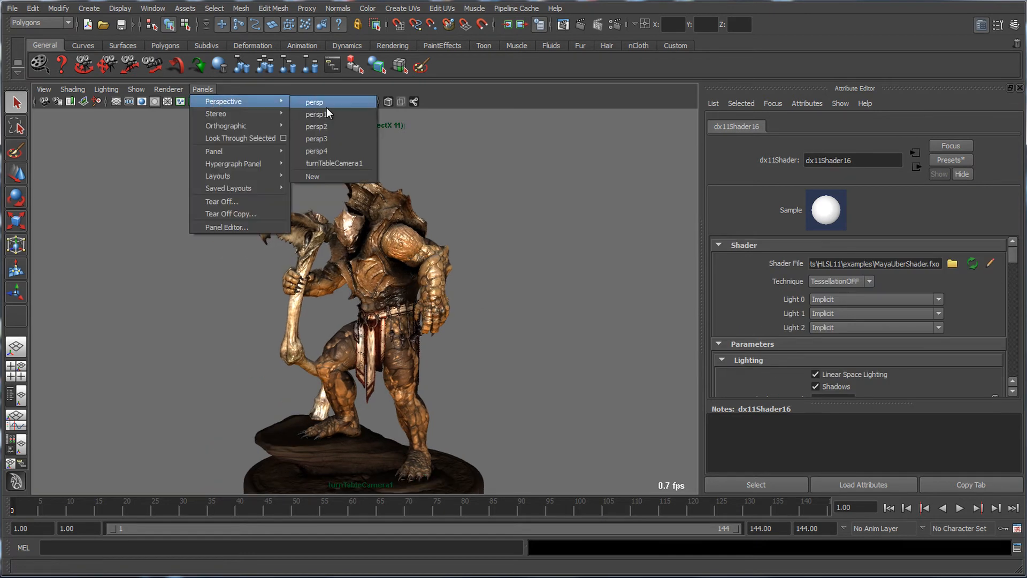
left_click(325, 137)
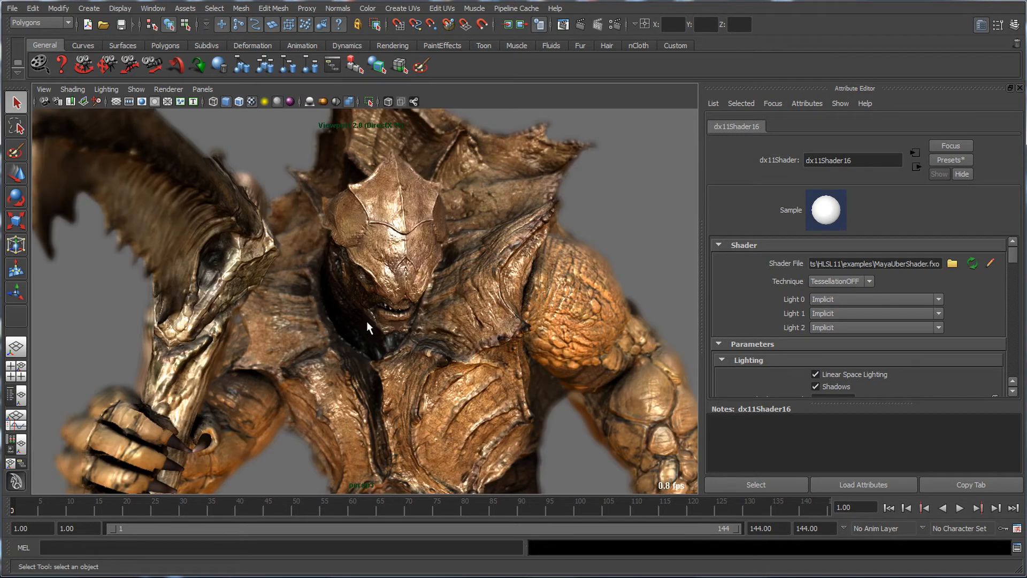
key("alt+b")
key("alt+b")
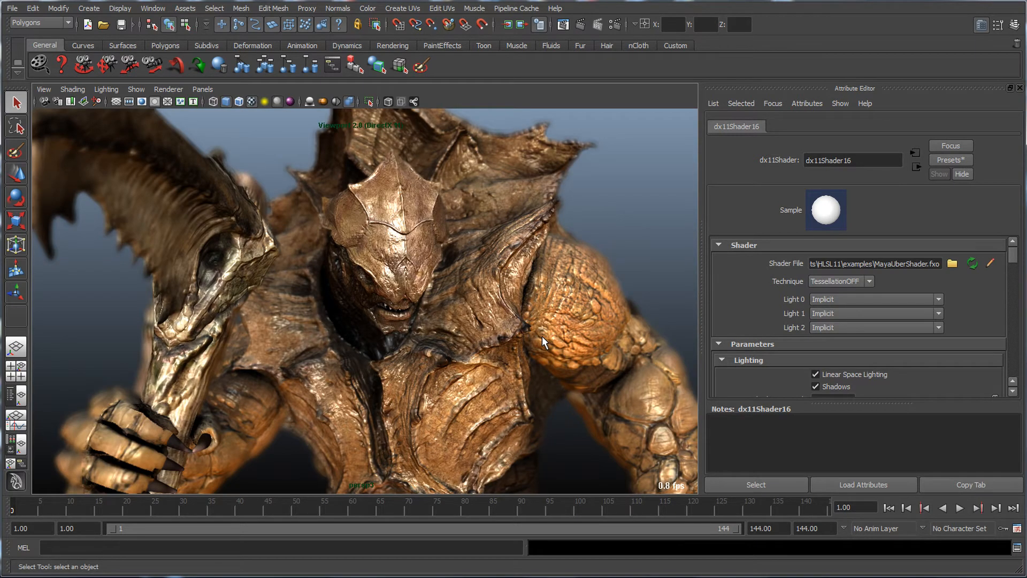
key("7")
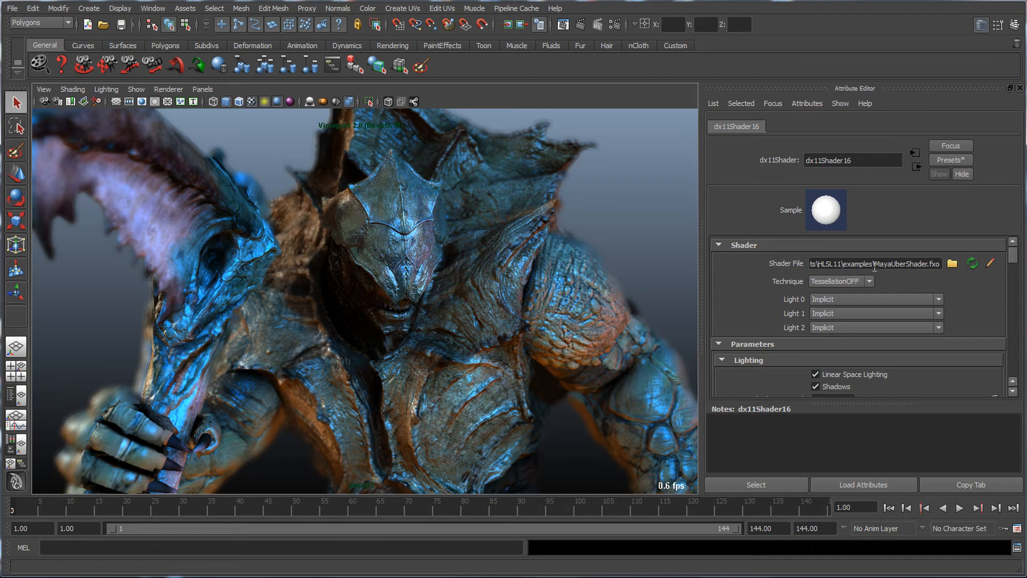
- Review the new shader's MayaUberShader.fxo file and its ambient and diffuse parameters, brightening Ambient Sky Color to mid grey
left_click_drag(875, 263, 951, 266)
left_click(898, 265)
left_click(940, 265)
left_click_drag(1015, 261, 1015, 283)
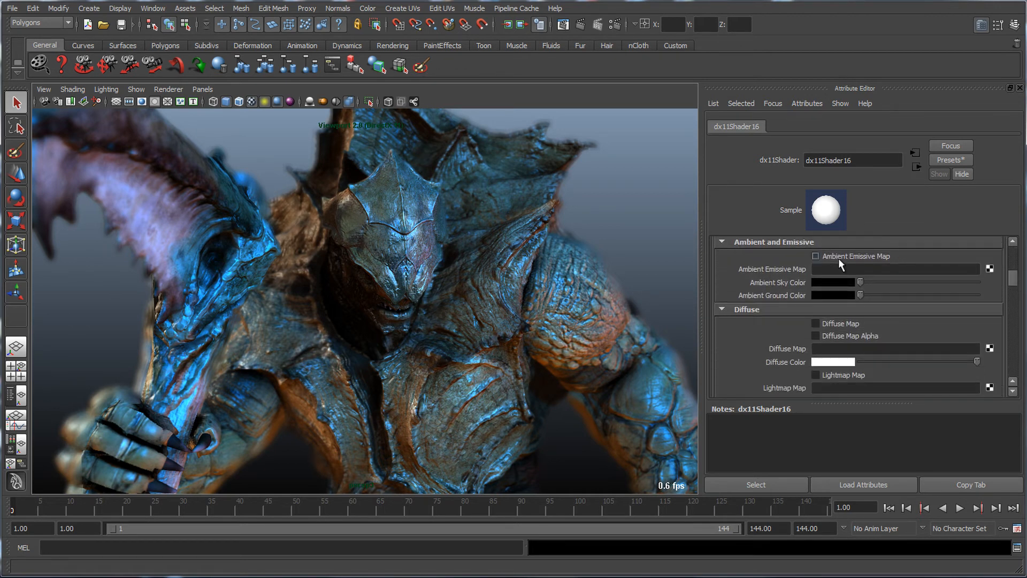
left_click(906, 284)
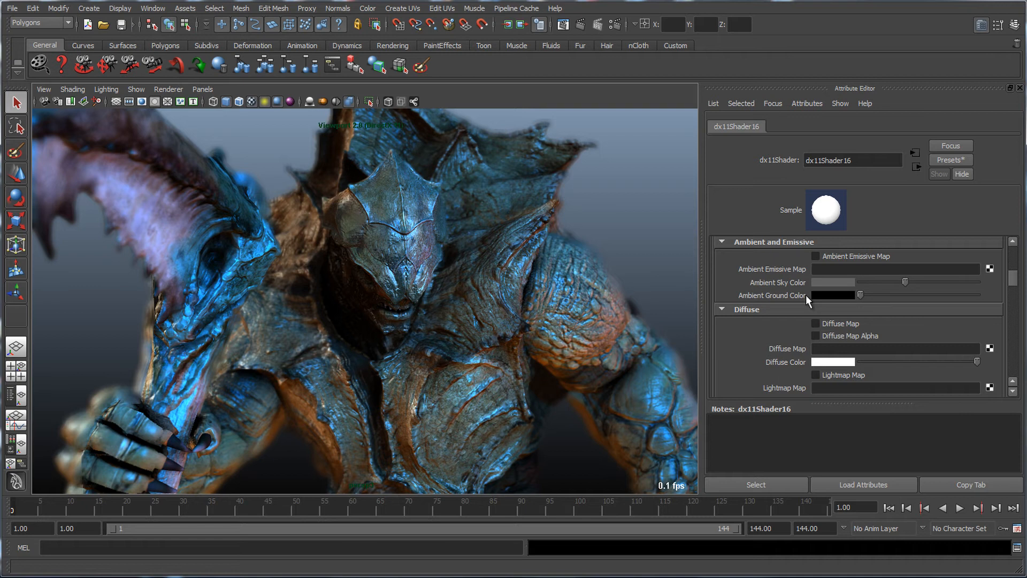
left_click(816, 256)
scroll(1013, 285, "down", 4)
scroll(1013, 285, "up", 2)
scroll(1013, 285, "down", 2)
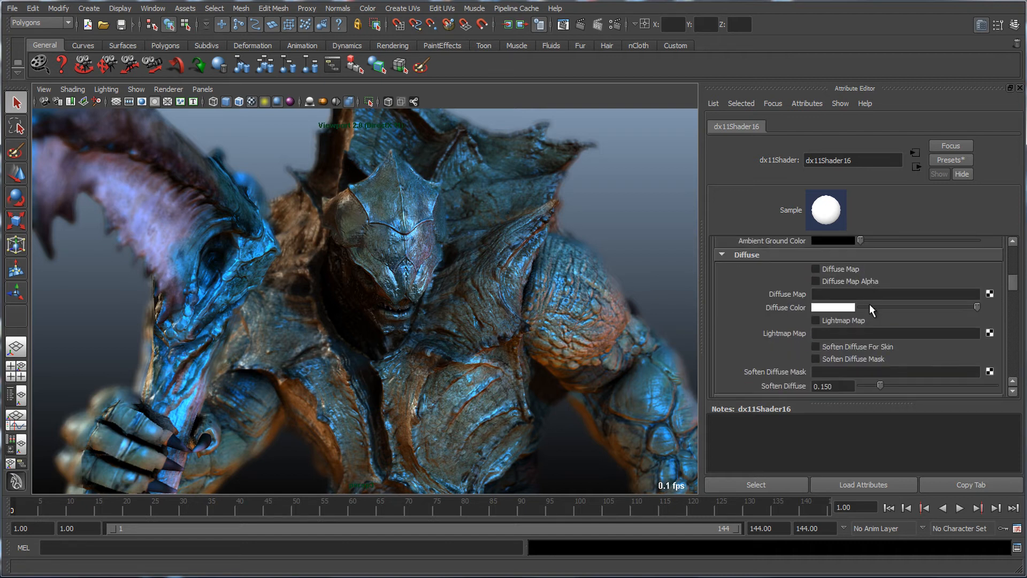
- Select the creature's armor mesh, open its Armor dx11Shader and make that shader node the selection
left_click(416, 230)
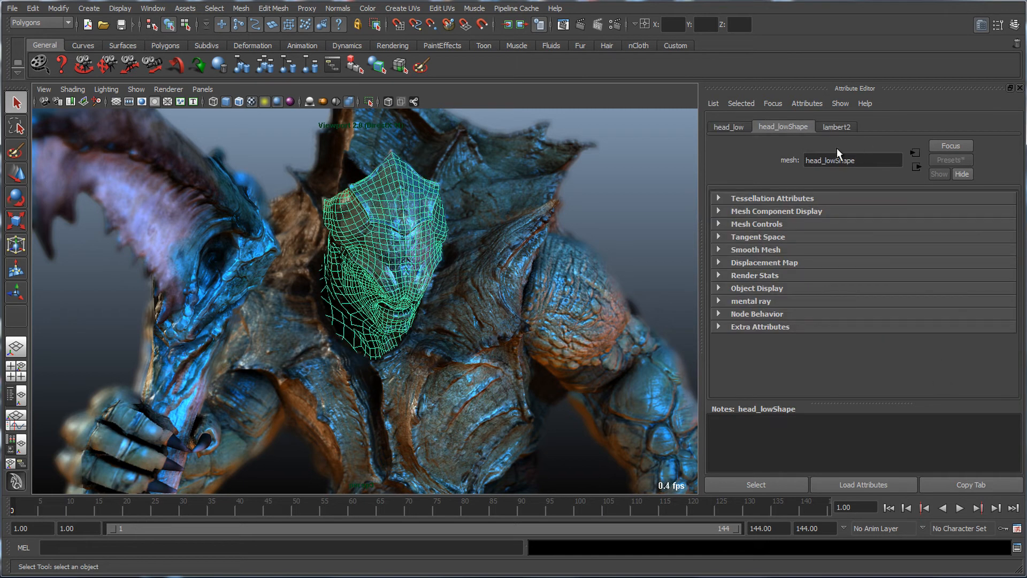
left_click(574, 156)
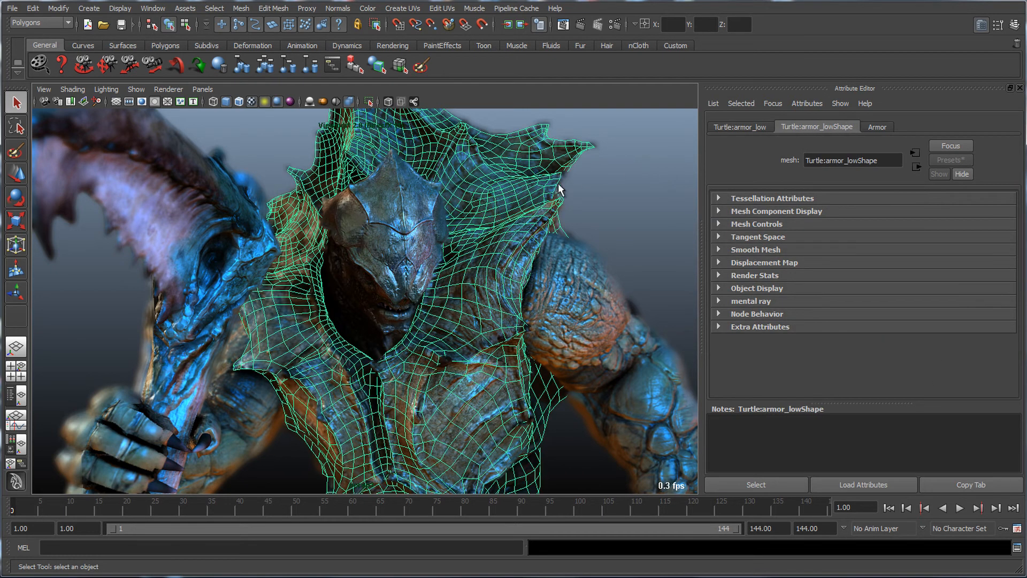
left_click(880, 127)
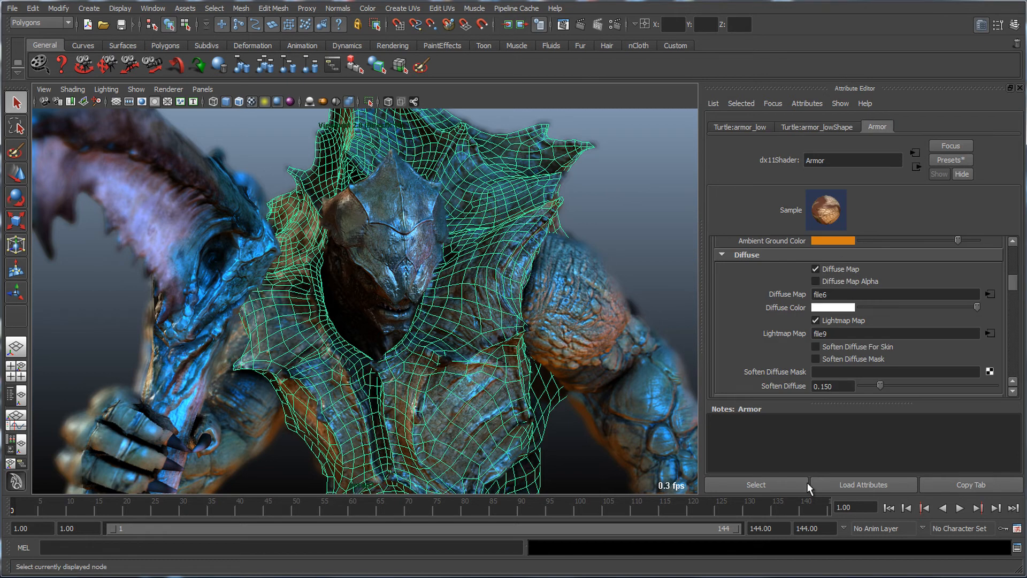
left_click(780, 486)
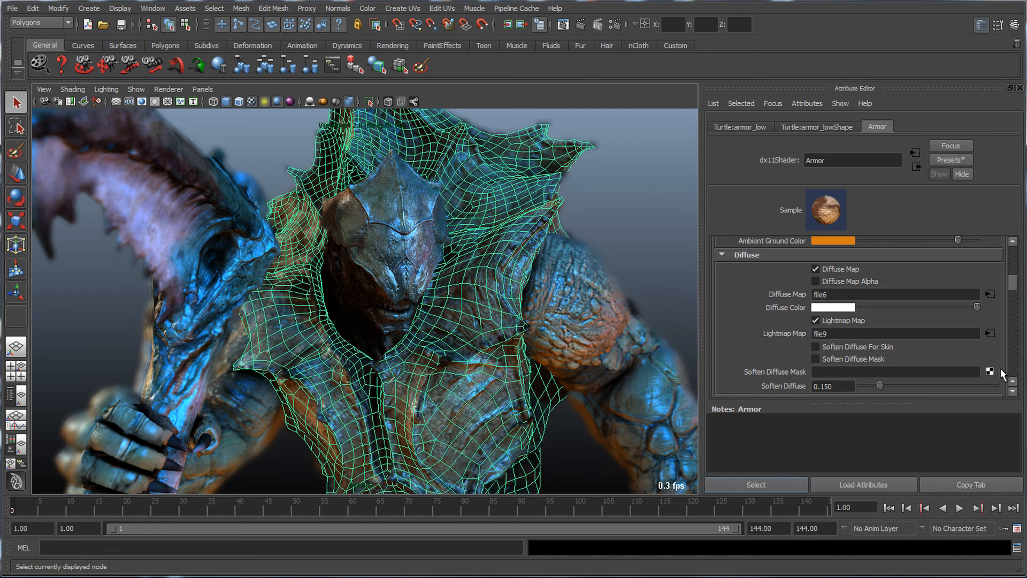
- Turn the Armor shader's Diffuse Map and Specular Map off and back on to compare their effect
left_click(815, 269)
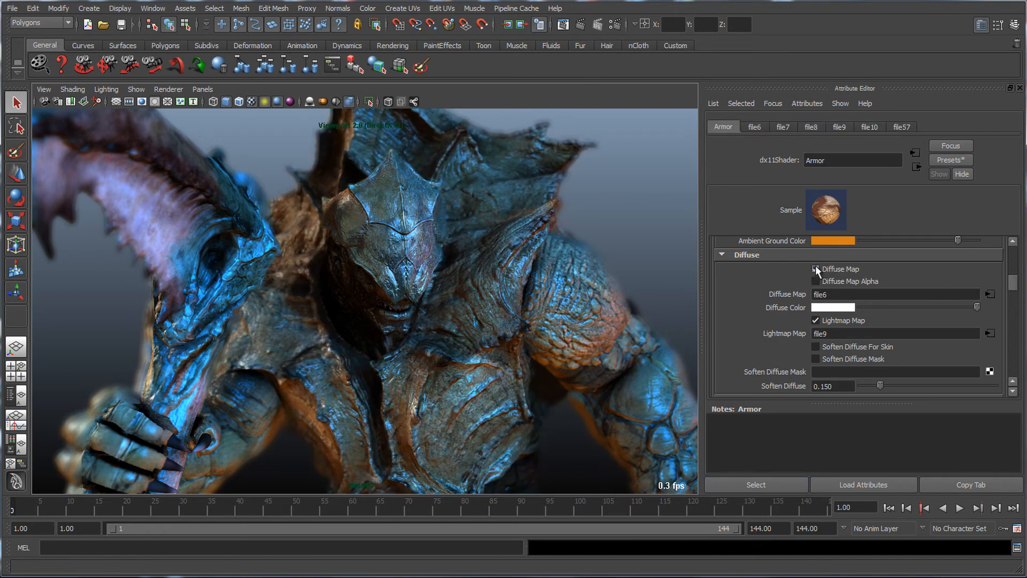
left_click(815, 269)
left_click_drag(1011, 282, 1013, 277)
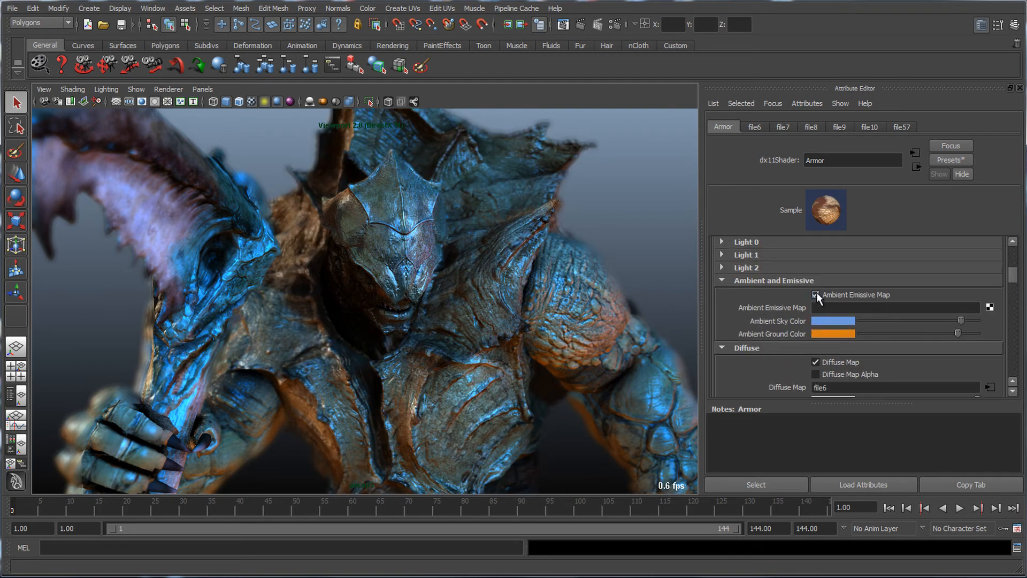
left_click_drag(1013, 276, 1017, 294)
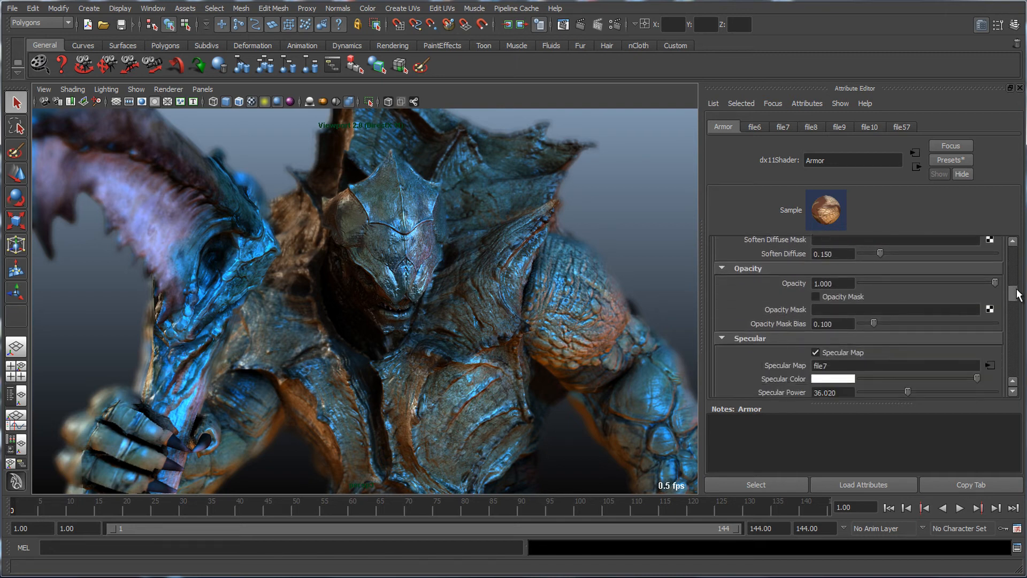
left_click_drag(1016, 294, 1016, 297)
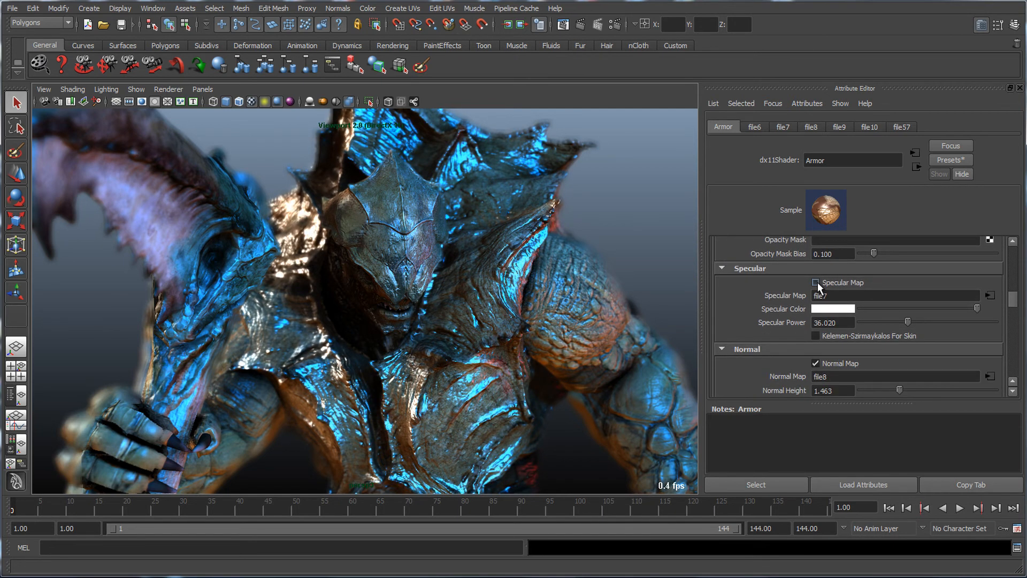
left_click(816, 283)
- Examine the Armor shader's normal, reflection, displacement and translucency settings, including the file node feeding its displacement map
scroll(1013, 305, "down", 5)
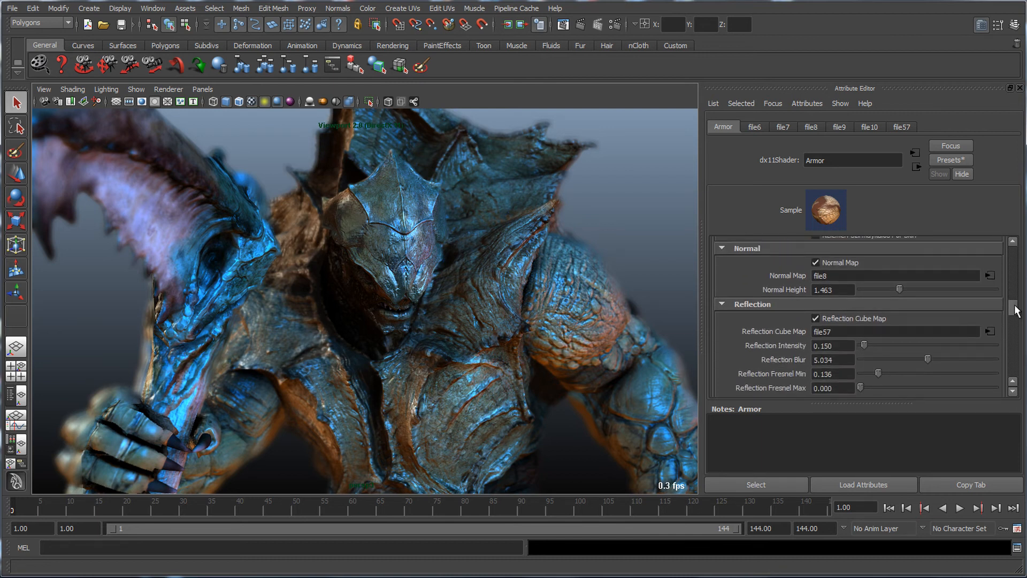
scroll(1013, 310, "down", 2)
scroll(1011, 310, "down", 1)
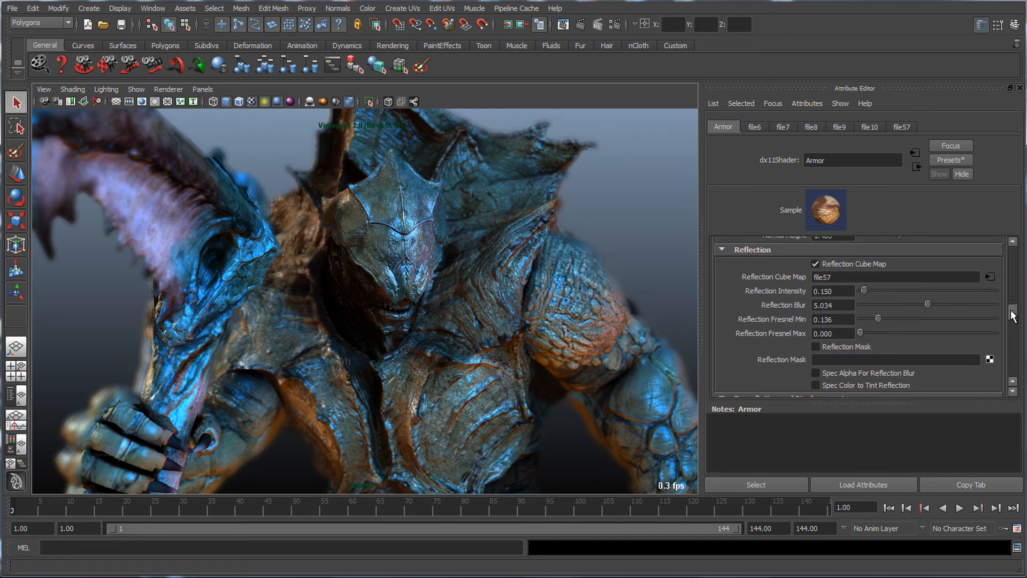
scroll(1012, 314, "down", 8)
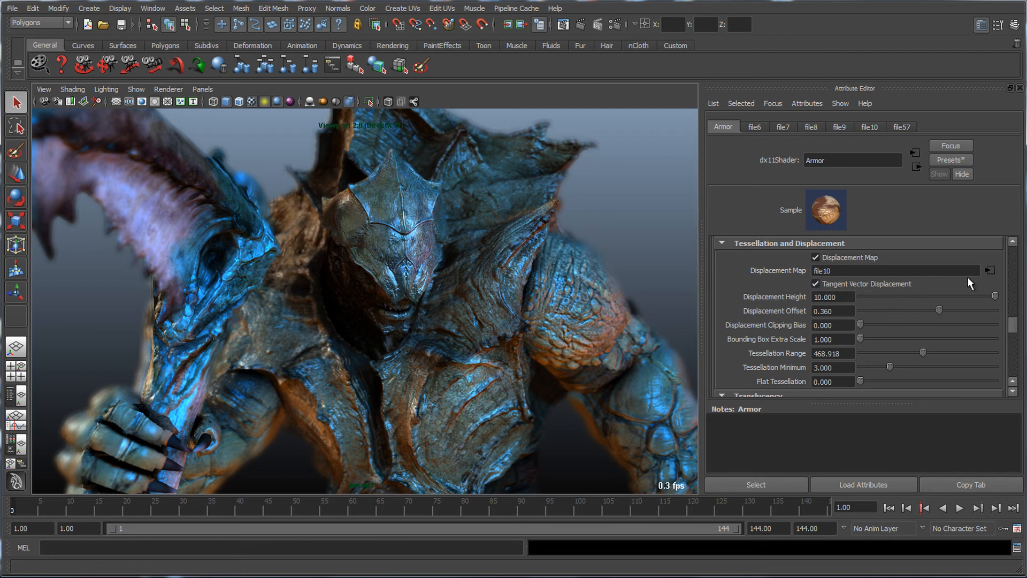
left_click(990, 270)
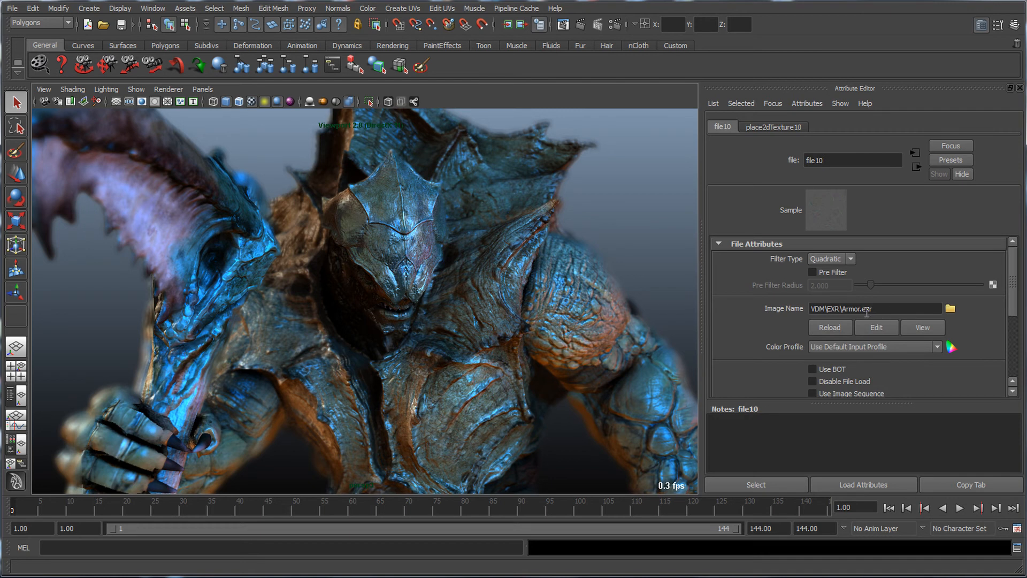
left_click(917, 165)
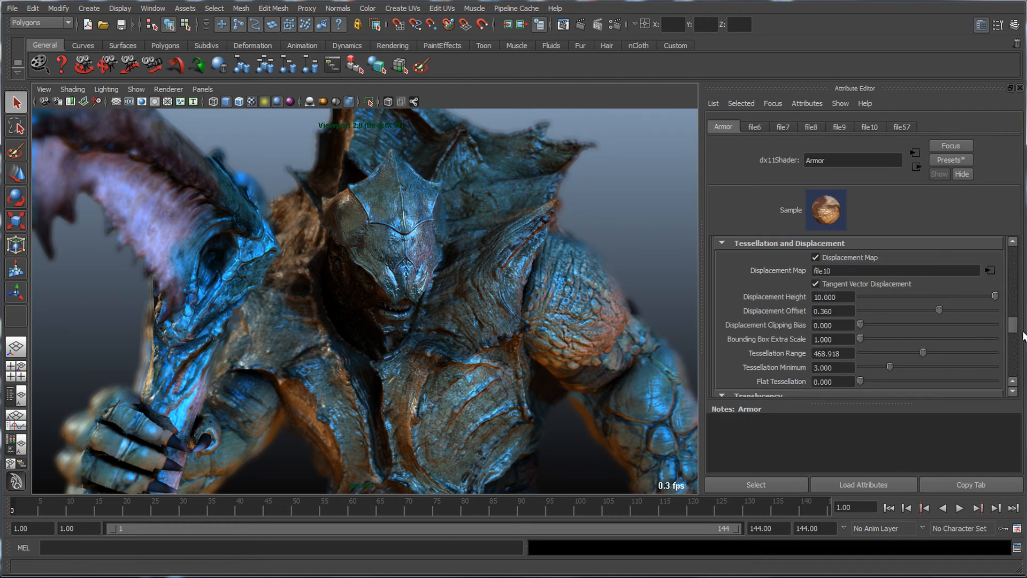
left_click_drag(1016, 329, 1021, 331)
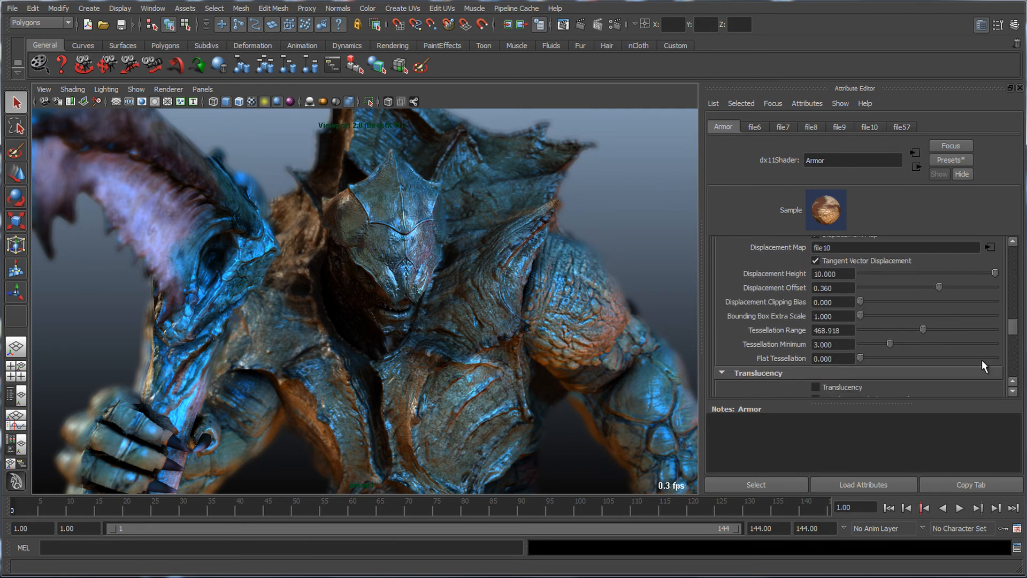
left_click_drag(1015, 327, 1015, 339)
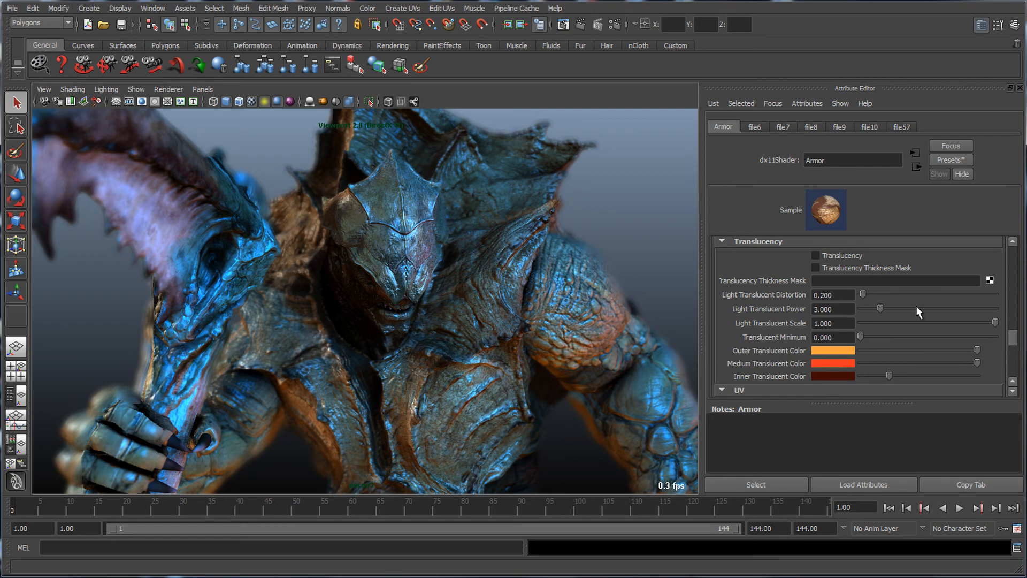
left_click(816, 255)
- Switch the viewport to turnTableCamera1 and examine the creature's head and shoulder up close
left_click(204, 89)
mouse_move(212, 101)
left_click(324, 163)
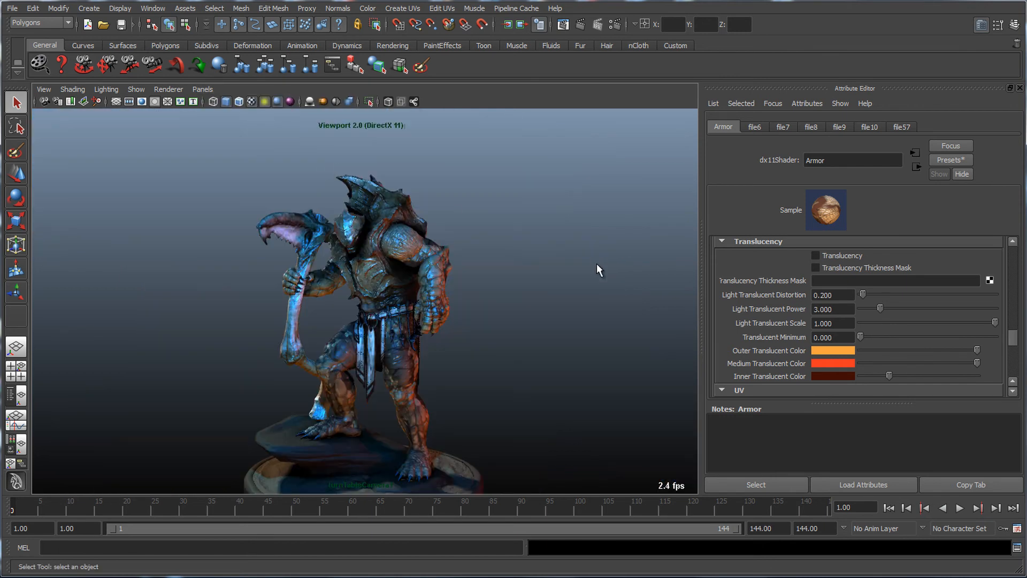
scroll(523, 285, "up", 5)
middle_click_drag(523, 286, 526, 348, "alt")
middle_click_drag(523, 305, 544, 331, "alt")
left_click_drag(544, 331, 497, 341, "alt")
right_click_drag(224, 279, 392, 325, "alt")
middle_click_drag(321, 284, 395, 337, "alt")
right_click_drag(394, 337, 367, 323, "alt")
- Return to the Armor shader's shader file and technique settings, and examine the lit creature from several angles and distances
scroll(1016, 357, "down", 5)
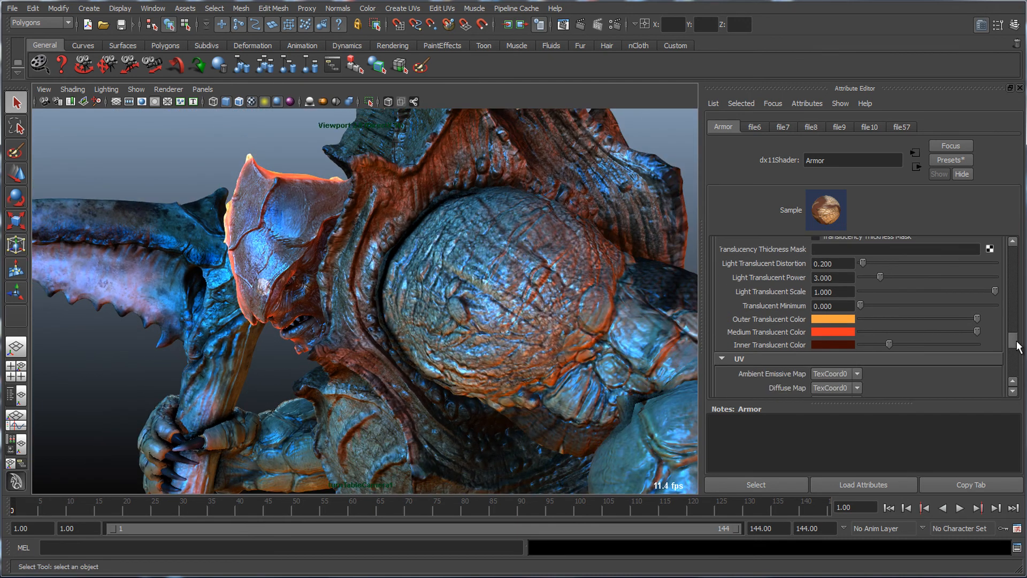
scroll(1014, 348, "up", 7)
left_click_drag(1025, 338, 1023, 252)
right_click_drag(442, 351, 389, 329, "alt")
left_click_drag(390, 328, 530, 338, "alt")
middle_click_drag(530, 338, 508, 341, "alt")
left_click_drag(508, 342, 384, 354, "alt")
mouse_move(383, 353)
middle_mouse_down("alt")
mouse_move(410, 363)
mouse_move(399, 362)
middle_mouse_up("alt")
mouse_move(399, 361)
left_mouse_down("alt")
mouse_move(380, 356)
mouse_move(454, 368)
mouse_move(644, 368)
mouse_move(340, 376)
mouse_move(341, 367)
mouse_move(392, 364)
left_mouse_up("alt")
middle_click_drag(392, 364, 410, 235, "alt")
middle_click_drag(563, 411, 562, 369, "alt")
right_click_drag(562, 369, 389, 353, "alt")
left_click_drag(388, 352, 396, 322, "alt")
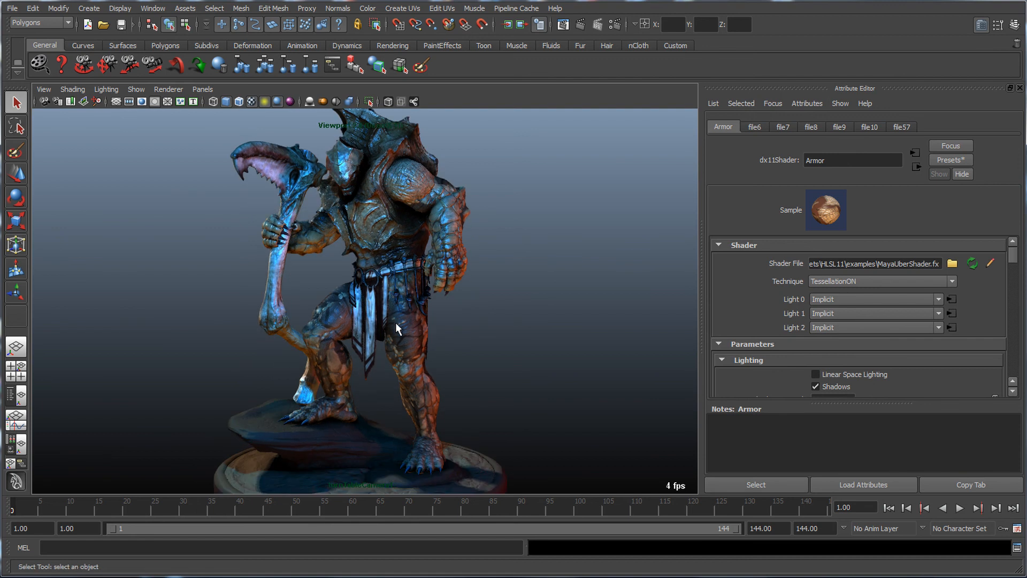
right_click_drag(413, 287, 609, 427, "alt")
left_click_drag(609, 422, 574, 407, "alt")
middle_click_drag(578, 350, 576, 348, "alt")
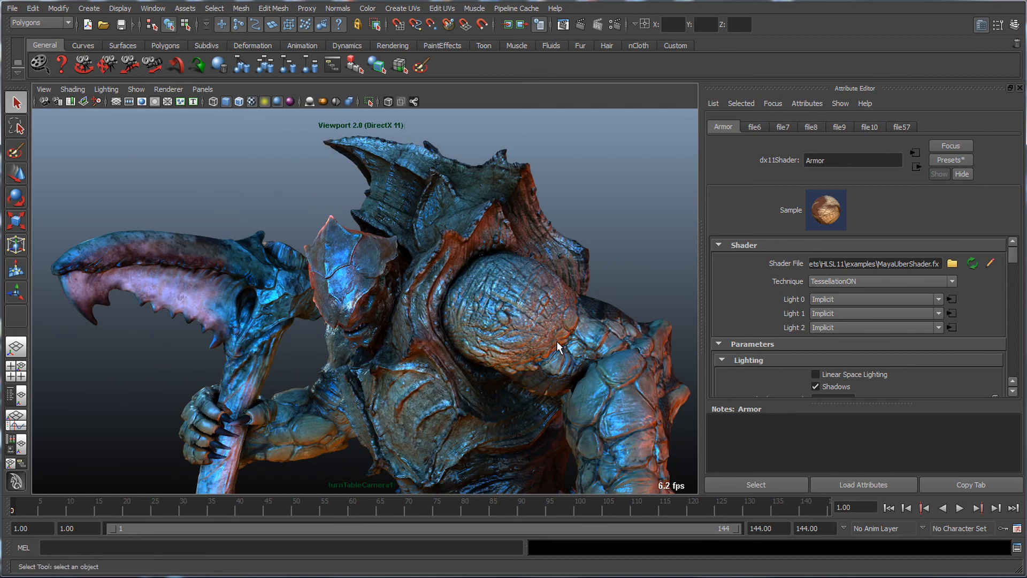